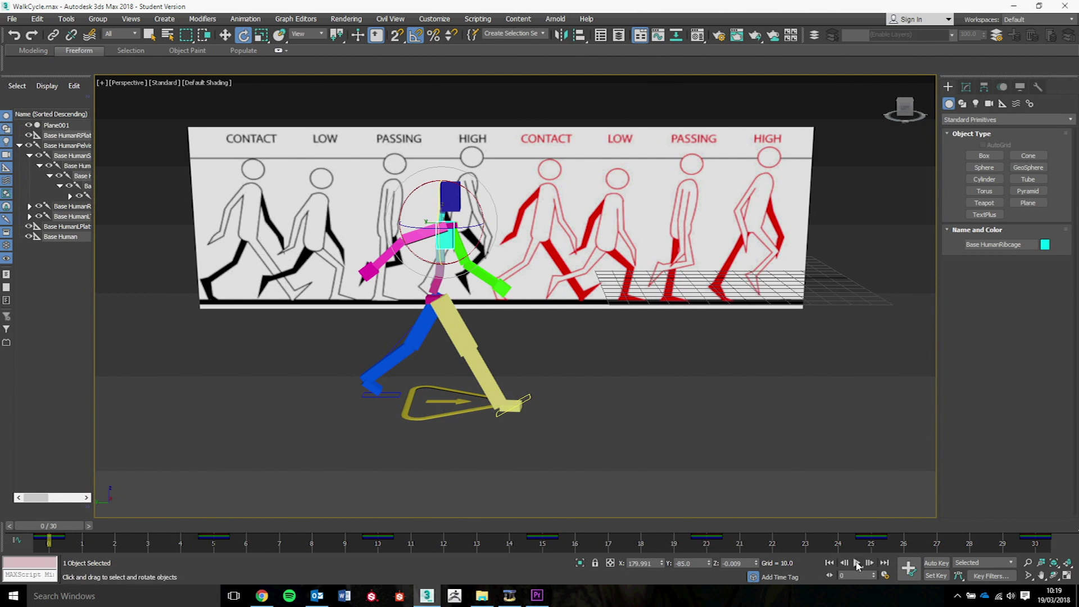
# Step: Play the finished rig's walk-cycle animation as a preview
pyautogui.click(857, 563)
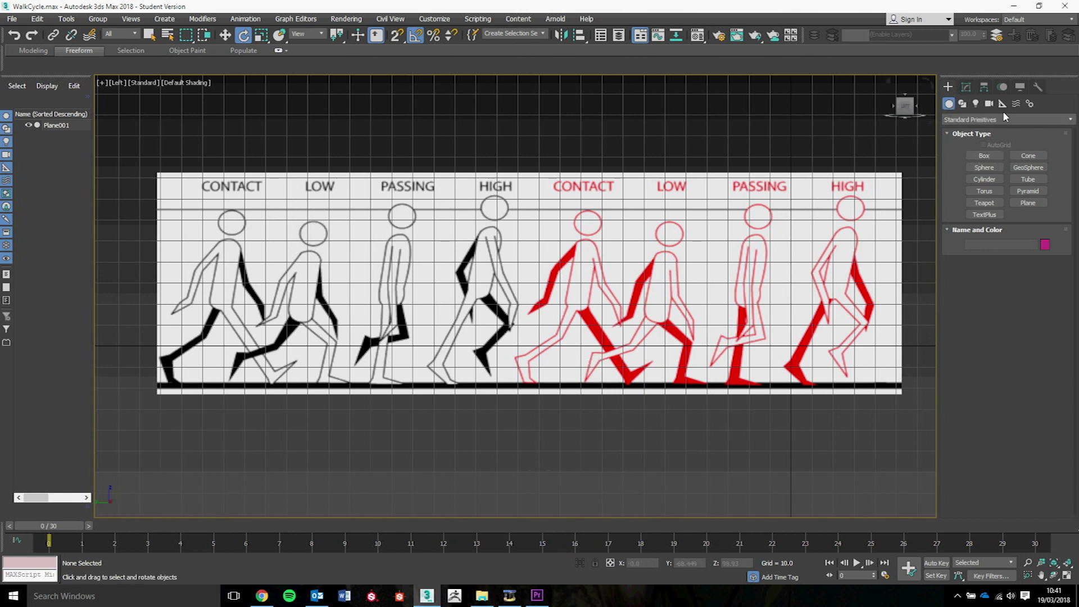
# Step: Create a CATParent rig with the Base Human preset over the first Contact figure
pyautogui.click(1003, 104)
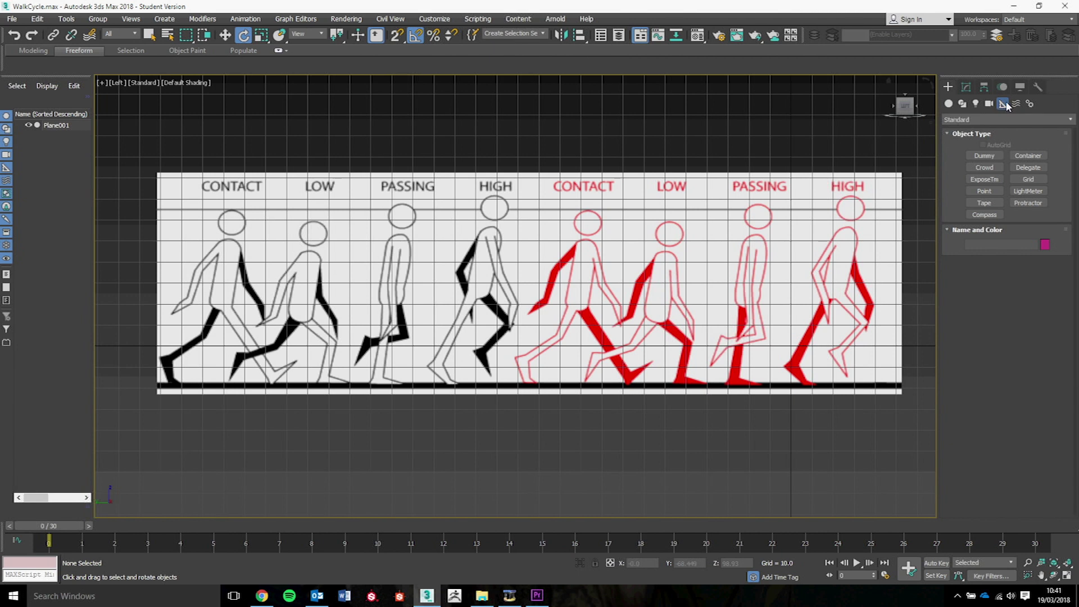
pyautogui.click(989, 119)
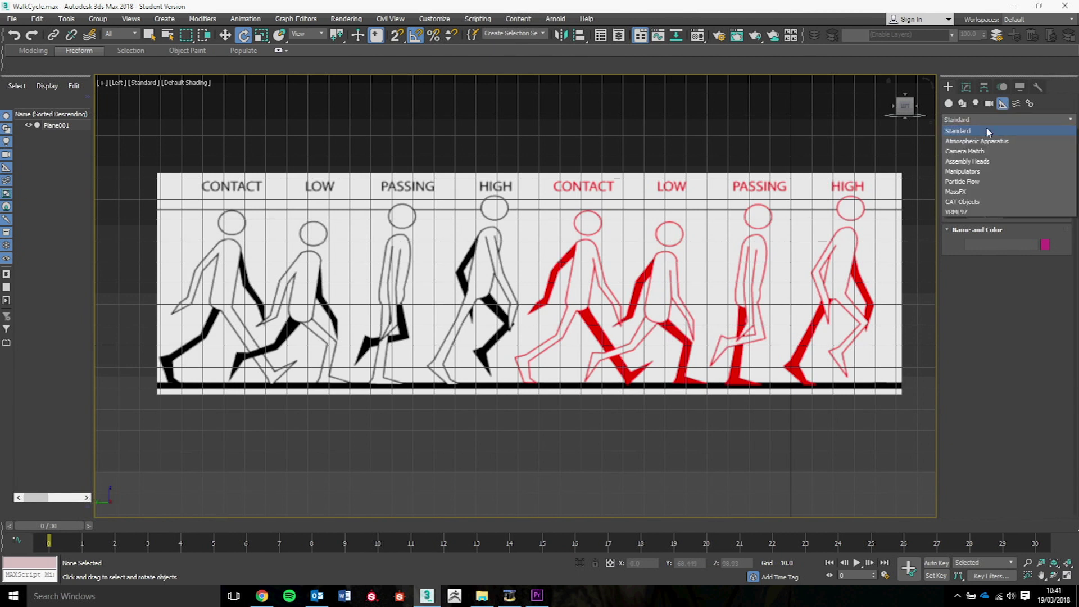
pyautogui.click(979, 202)
pyautogui.click(984, 167)
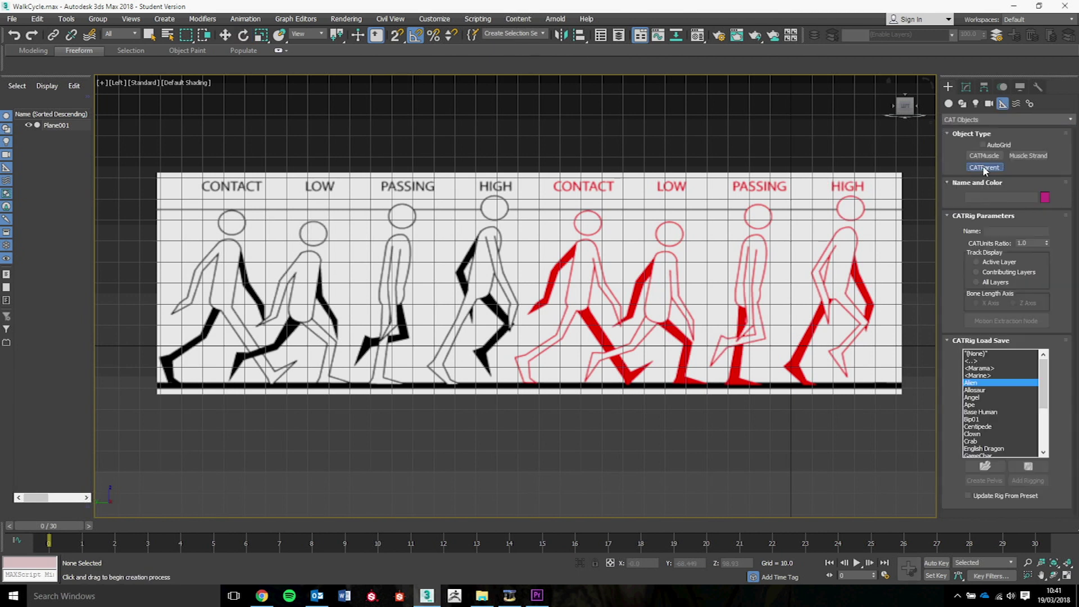
pyautogui.click(999, 413)
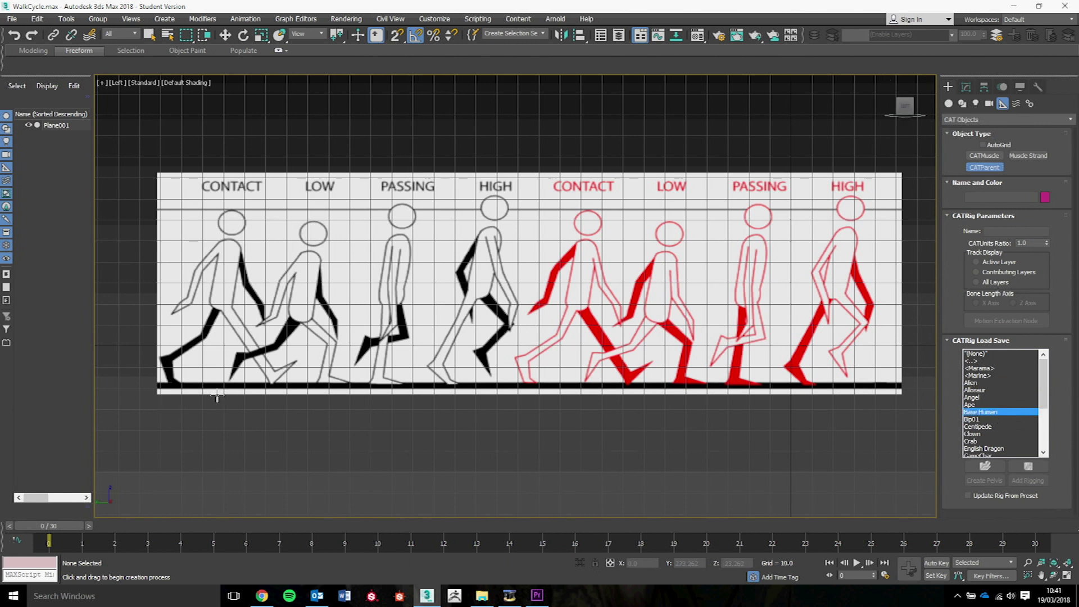
pyautogui.press('p')
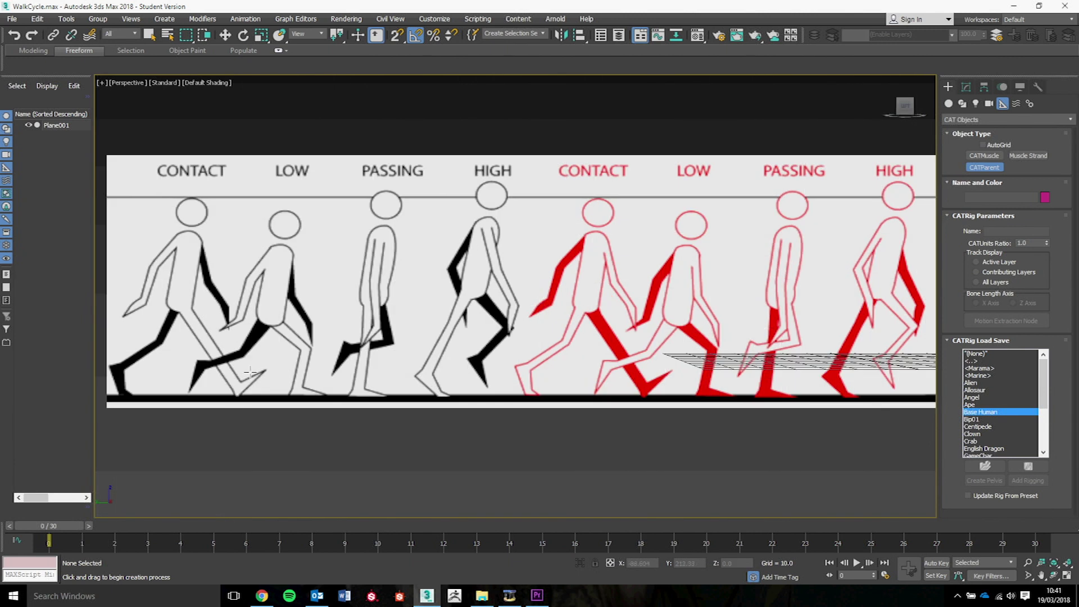
pyautogui.keyDown('alt'); pyautogui.moveTo(249, 371); pyautogui.dragTo(296, 358, button='middle'); pyautogui.keyUp('alt')
pyautogui.moveTo(285, 326); pyautogui.dragTo(302, 268)
# Step: Move the rig onto the first Contact figure and raise its CATUnits Ratio to 0.348
pyautogui.press('l')
pyautogui.moveTo(325, 279); pyautogui.dragTo(476, 242, button='middle')
pyautogui.press('w')
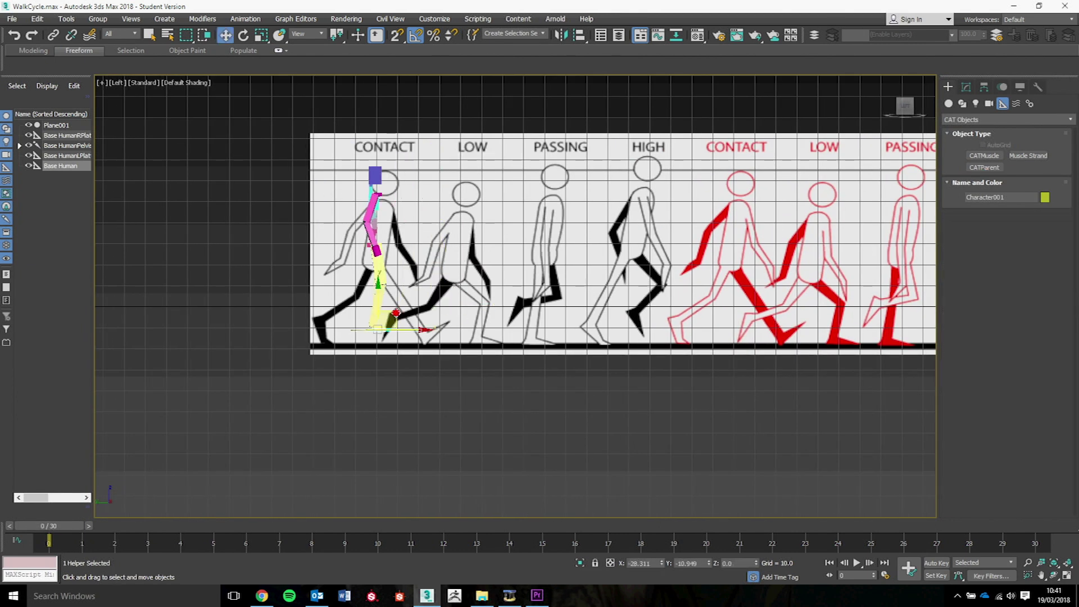
pyautogui.moveTo(395, 313); pyautogui.dragTo(394, 329)
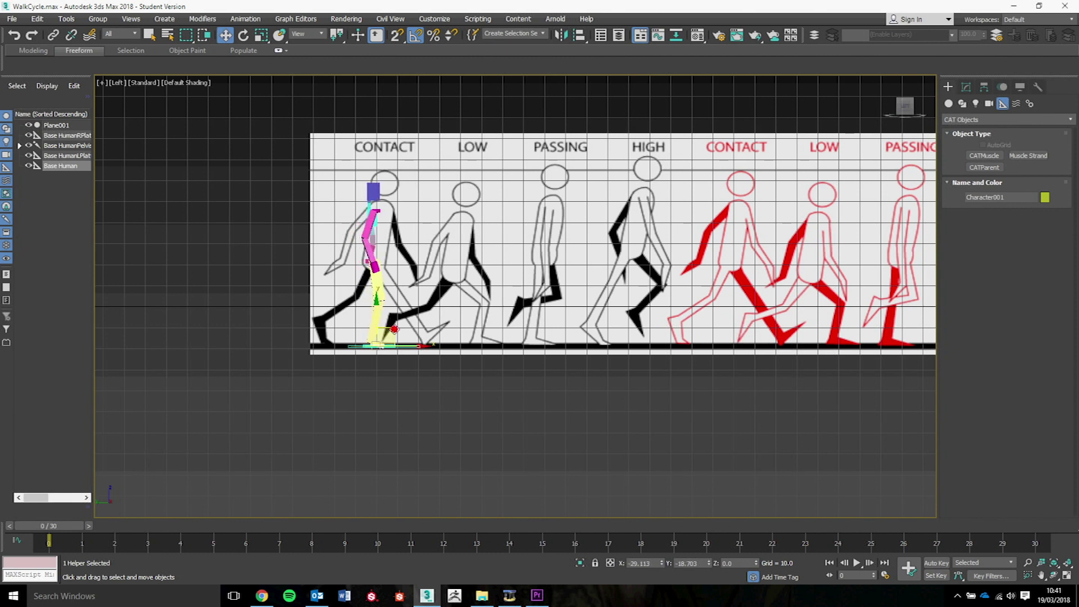
pyautogui.click(966, 87)
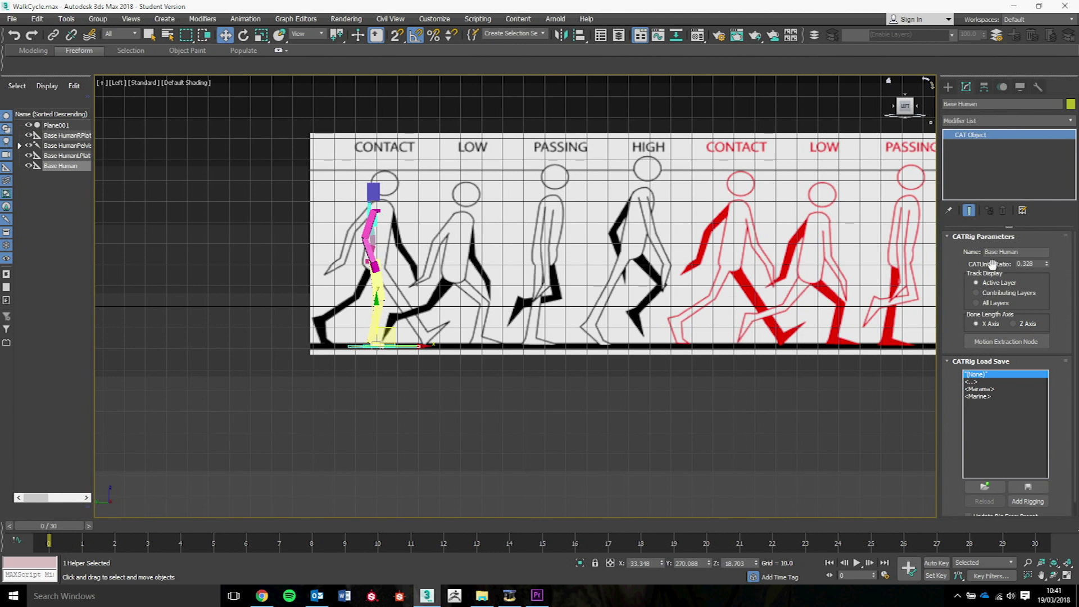
pyautogui.moveTo(1047, 264); pyautogui.dragTo(1048, 263)
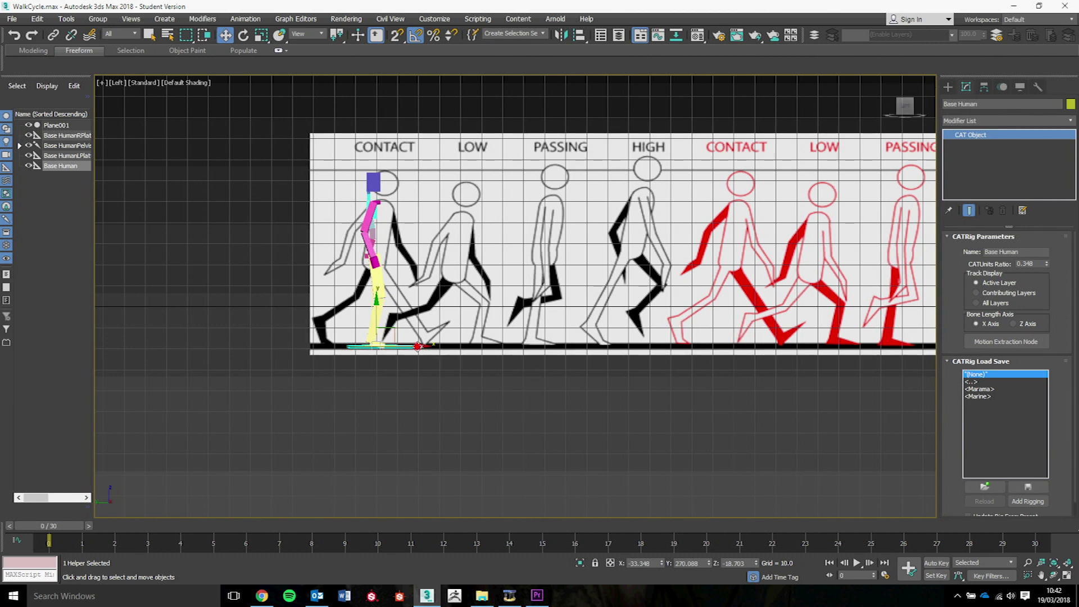
pyautogui.moveTo(418, 346); pyautogui.dragTo(423, 350)
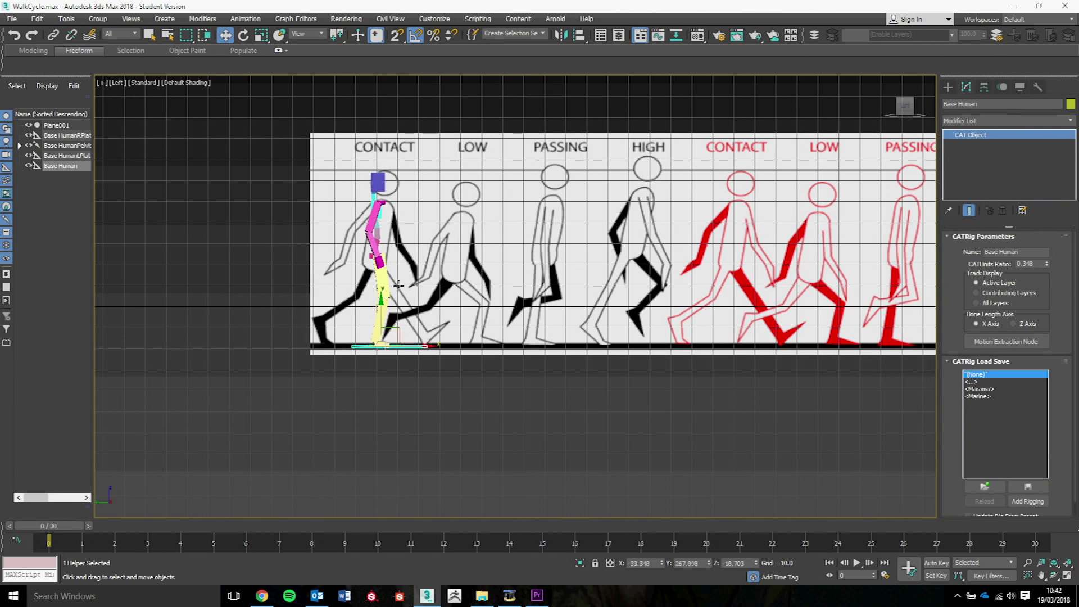
# Step: Lower the rig's pelvis so the legs bend
pyautogui.scroll(2, 290, 270)
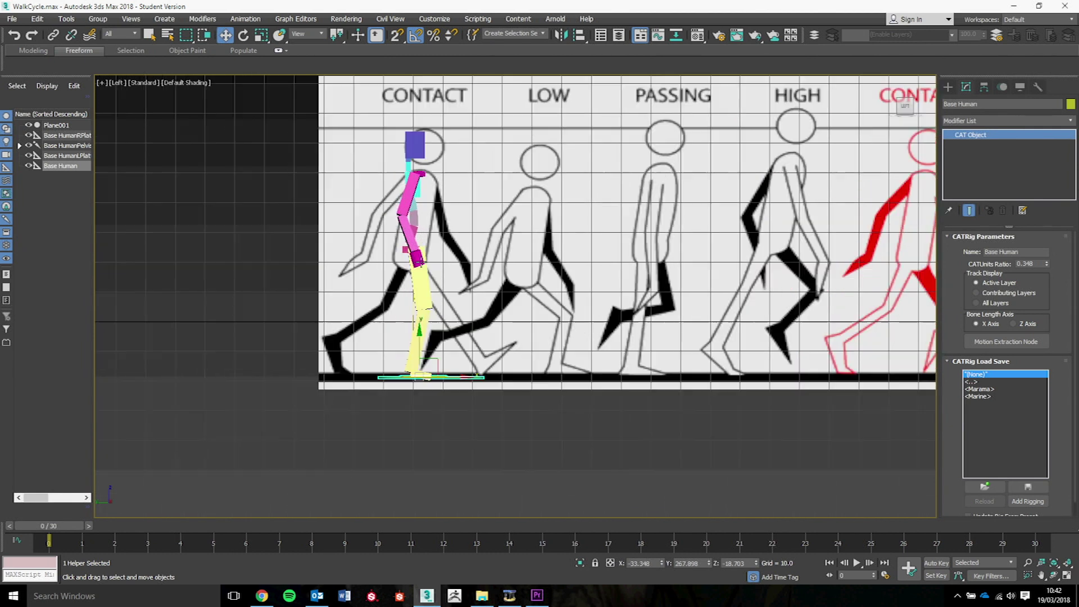
pyautogui.click(405, 251)
pyautogui.moveTo(636, 276); pyautogui.dragTo(613, 286, button='middle')
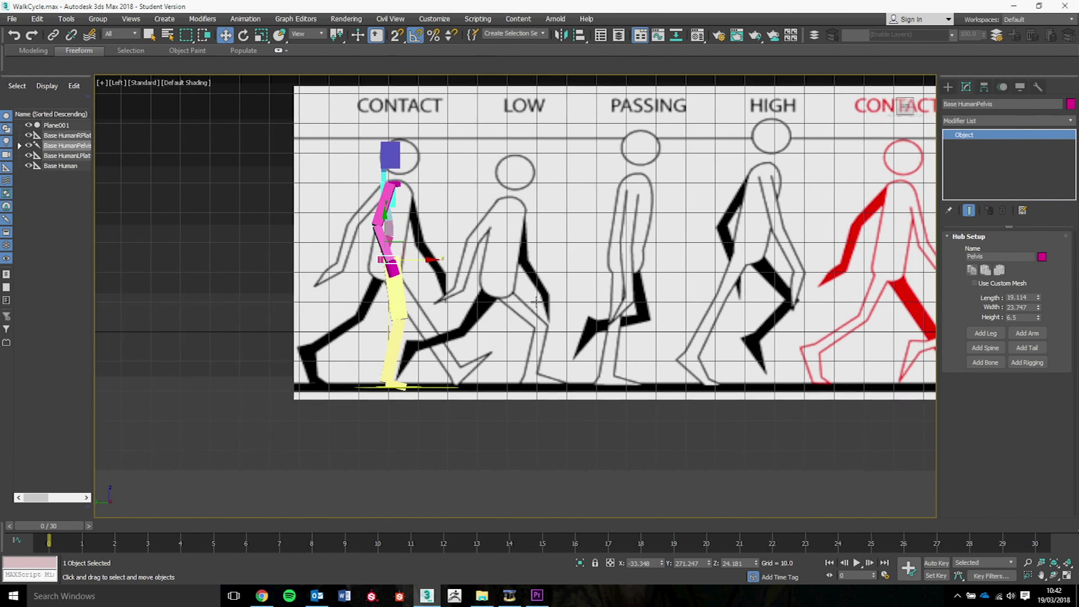
pyautogui.moveTo(404, 243); pyautogui.dragTo(401, 251)
# Step: Move the head and ribcage onto the Contact figure's head circle and torso
pyautogui.click(399, 156)
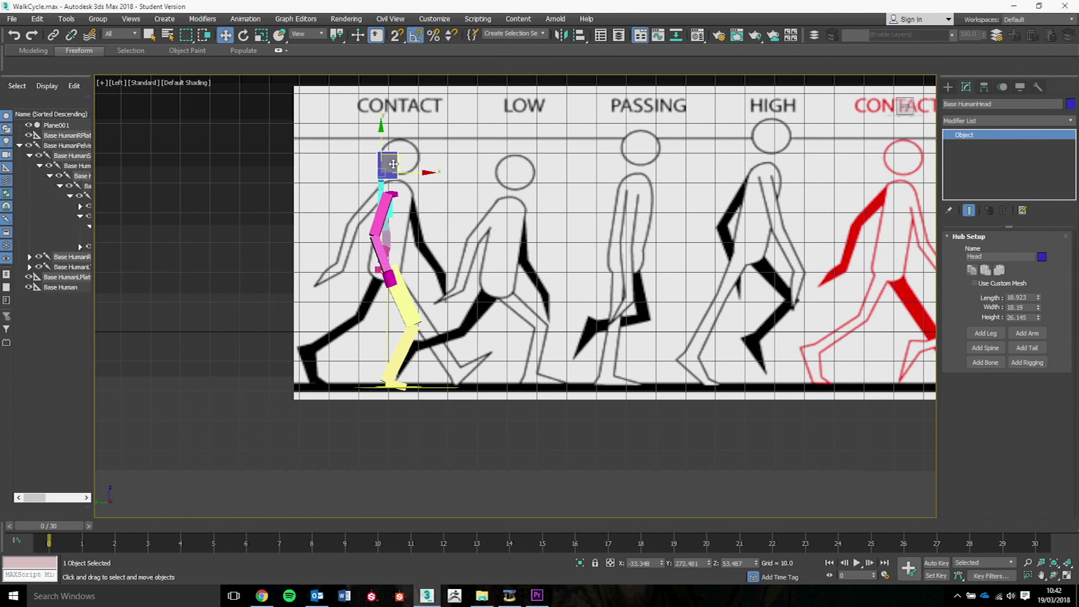
pyautogui.moveTo(400, 156); pyautogui.dragTo(411, 149)
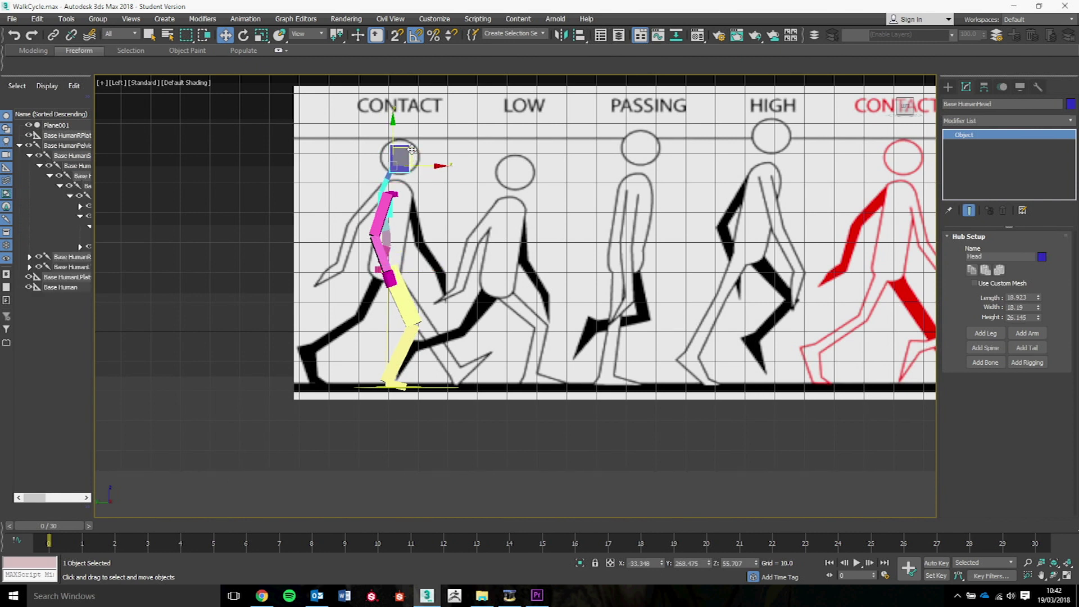
pyautogui.click(394, 209)
pyautogui.moveTo(393, 209); pyautogui.dragTo(400, 204)
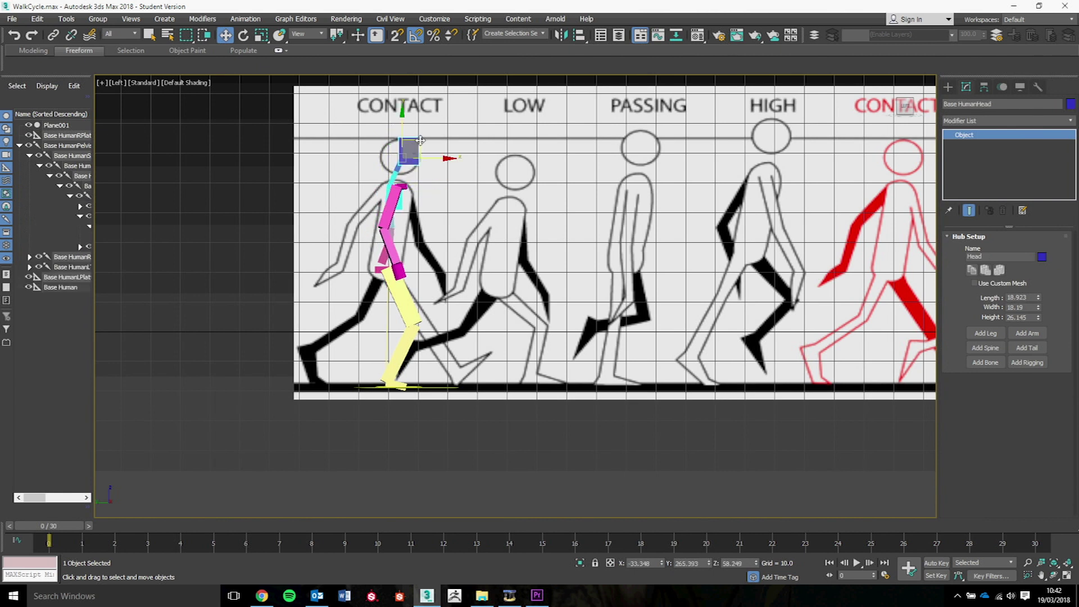
pyautogui.click(408, 153)
pyautogui.moveTo(411, 149); pyautogui.dragTo(406, 154)
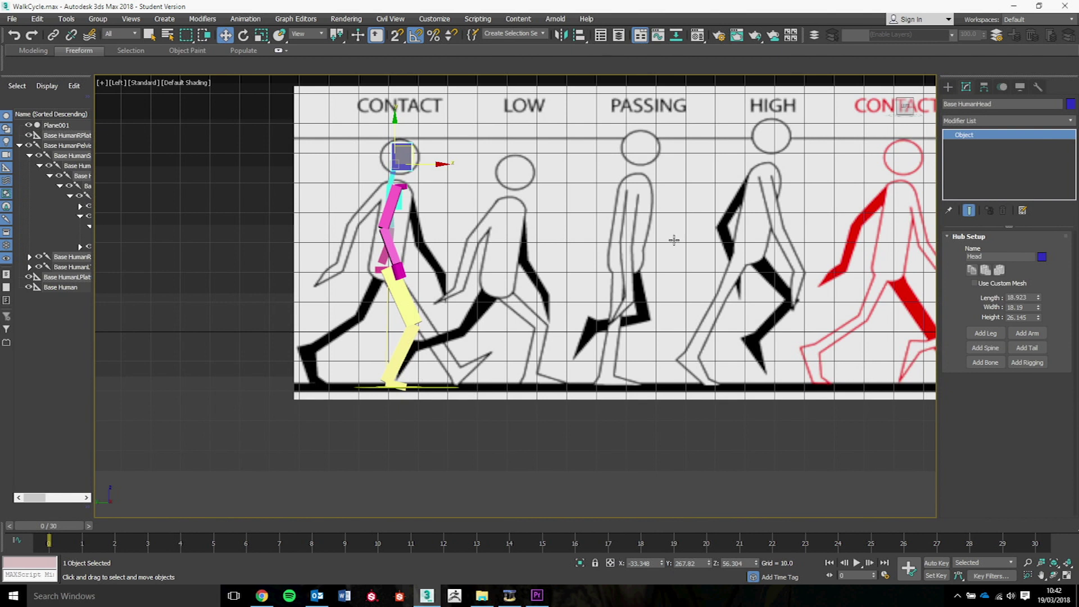
# Step: Pan the Left viewport to recentre the reference sheet
pyautogui.moveTo(674, 240); pyautogui.dragTo(645, 252, button='middle')
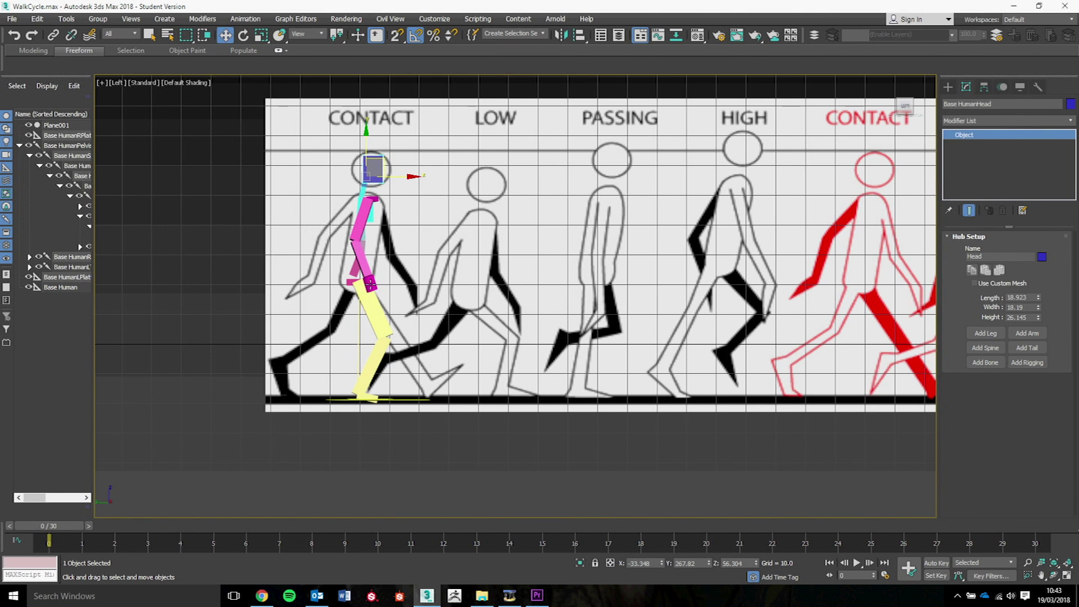
# Step: Add an absolute animation layer in the Motion panel and switch the rig to animation mode
pyautogui.click(1002, 88)
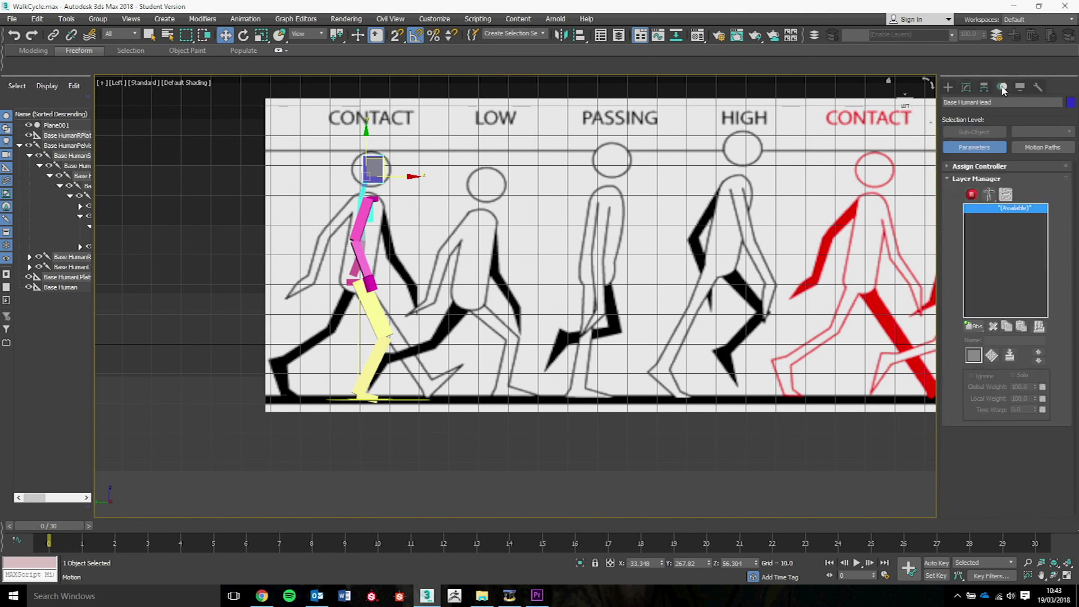
pyautogui.moveTo(972, 326); pyautogui.dragTo(977, 341)
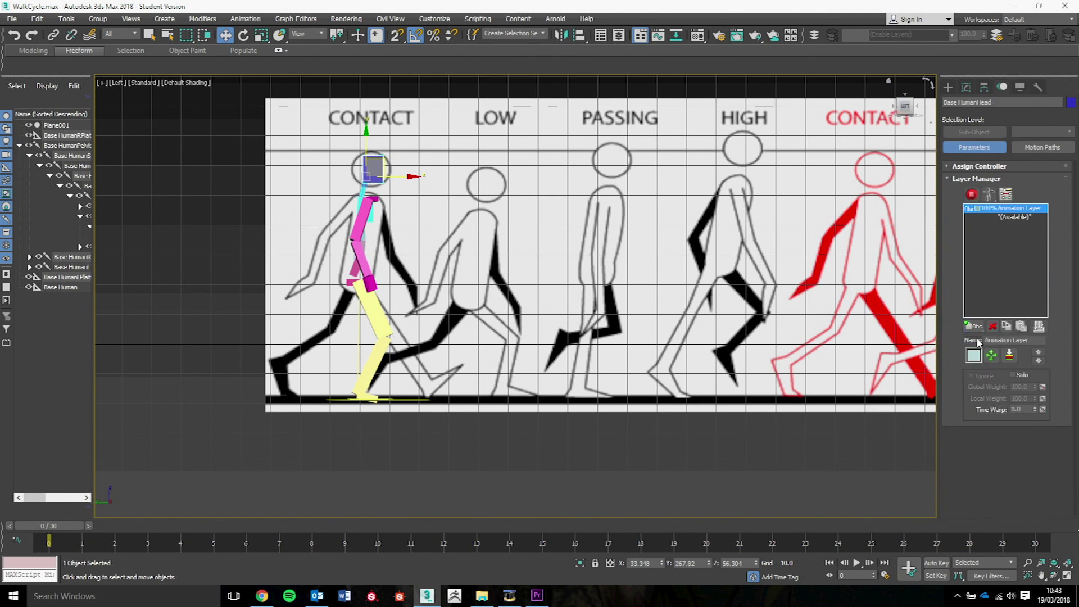
pyautogui.click(971, 195)
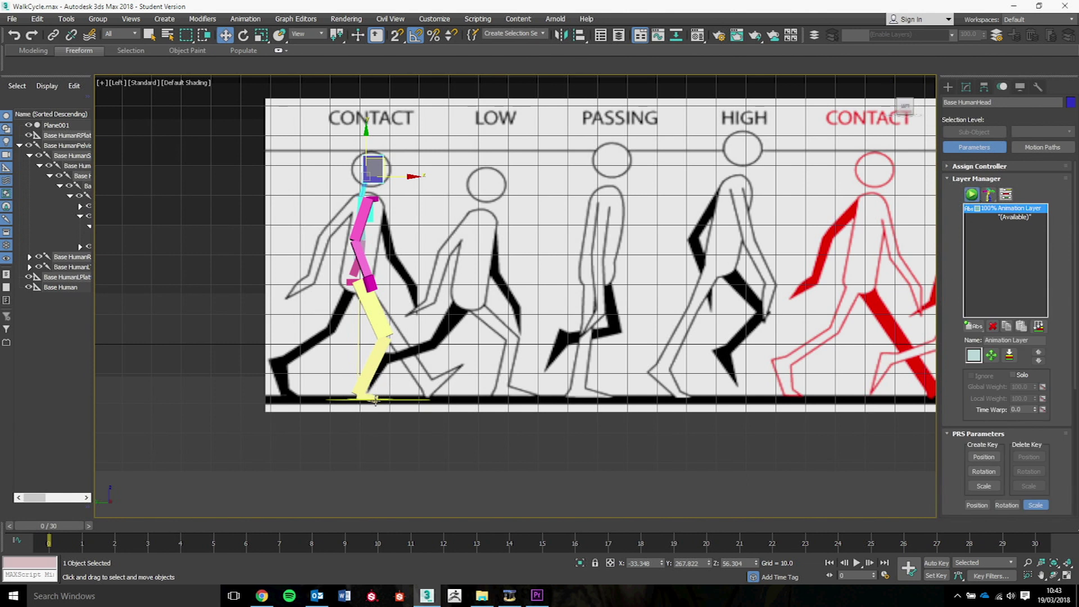
# Step: Swing the right hand forward and down toward the Contact arm pose
pyautogui.click(370, 281)
pyautogui.moveTo(365, 271); pyautogui.dragTo(315, 274)
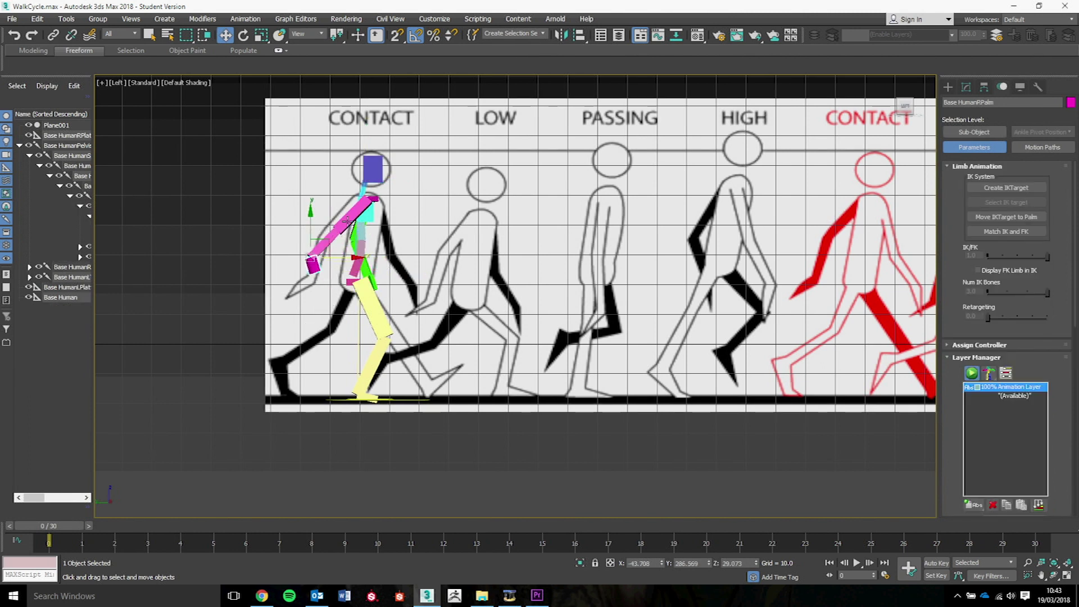
pyautogui.click(345, 228)
pyautogui.click(455, 399)
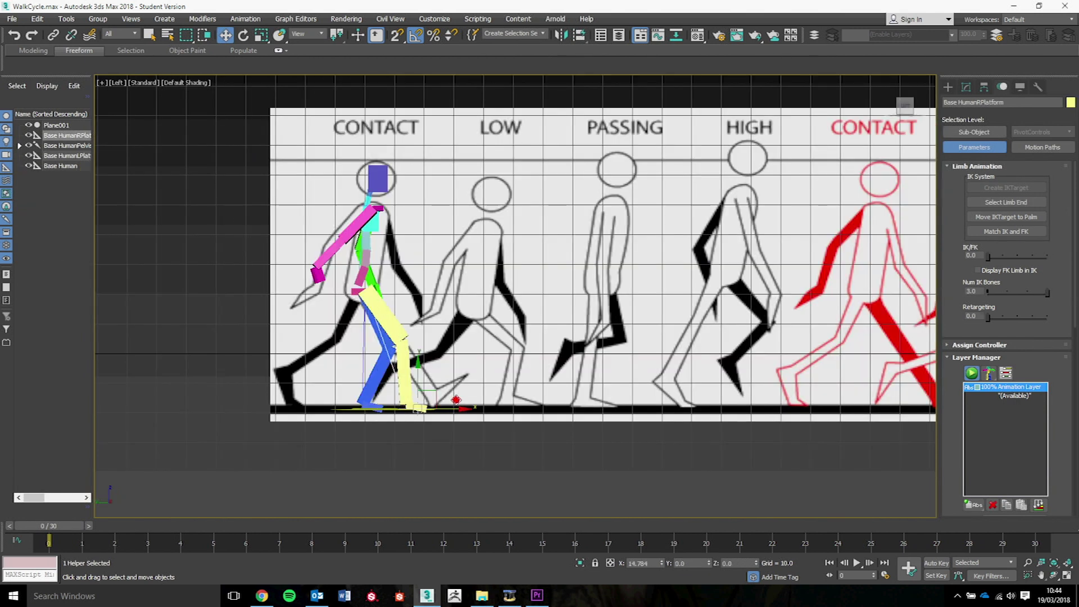
pyautogui.press('e')
pyautogui.press('w')
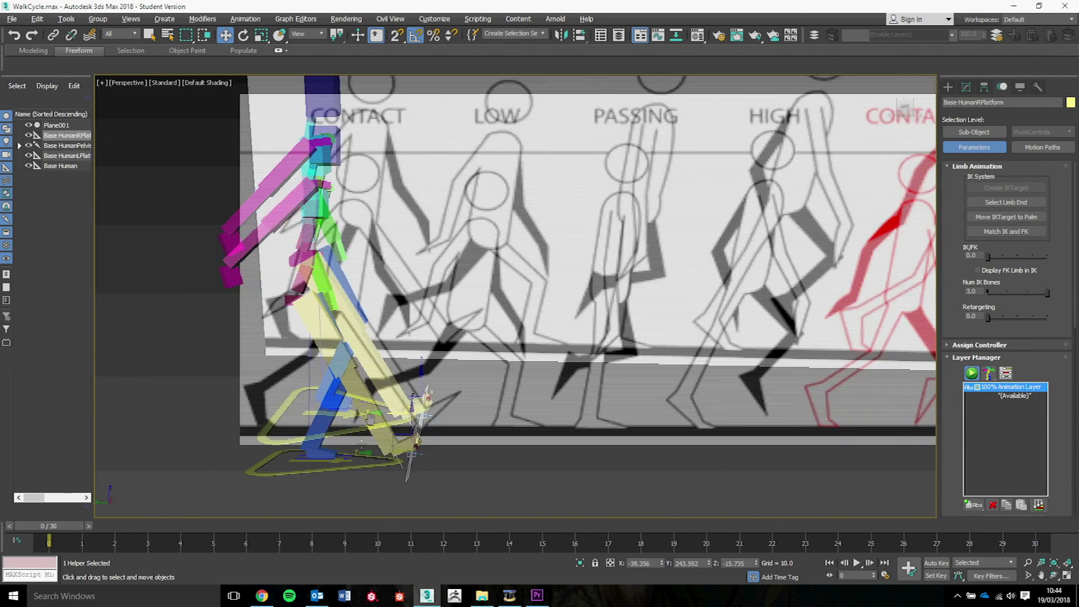
# Step: Slide and tilt the left foot, adjust pelvis height, and lower the right foot to bend that leg
pyautogui.click(393, 420)
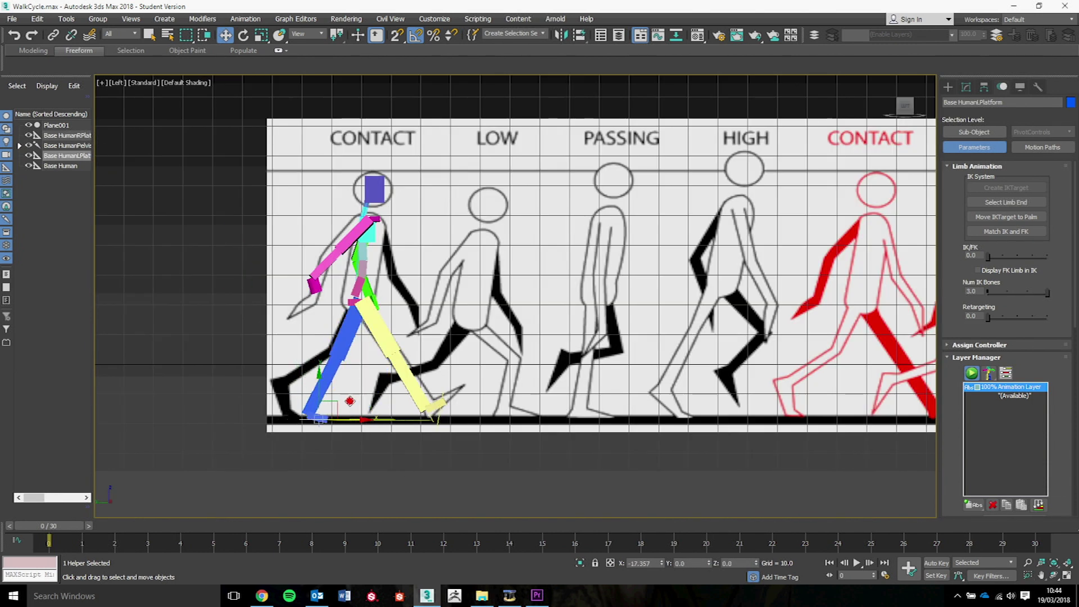
pyautogui.moveTo(355, 419); pyautogui.dragTo(346, 419)
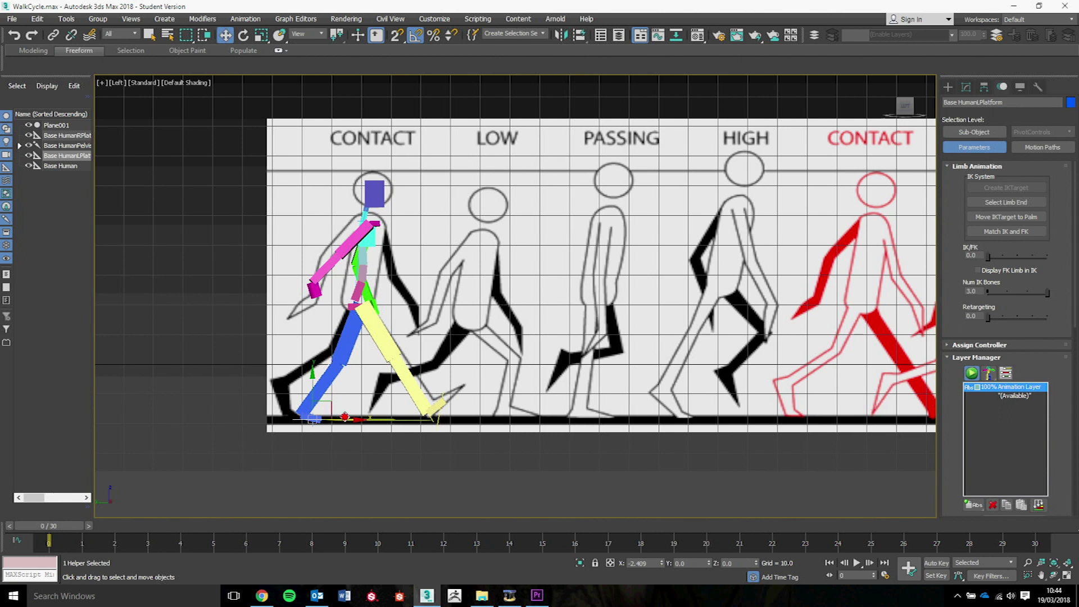
pyautogui.moveTo(354, 306)
pyautogui.mouseDown()
pyautogui.moveTo(355, 317)
pyautogui.moveTo(354, 306)
pyautogui.mouseUp()
pyautogui.click(314, 419)
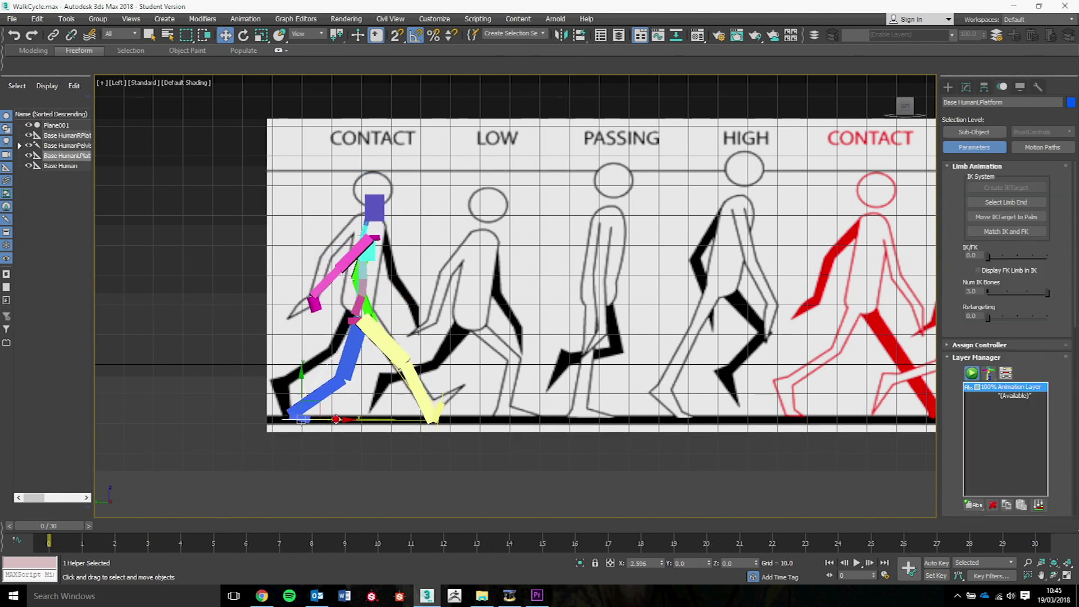
pyautogui.press('e')
pyautogui.moveTo(320, 387); pyautogui.dragTo(320, 383)
pyautogui.press('w')
pyautogui.click(441, 406)
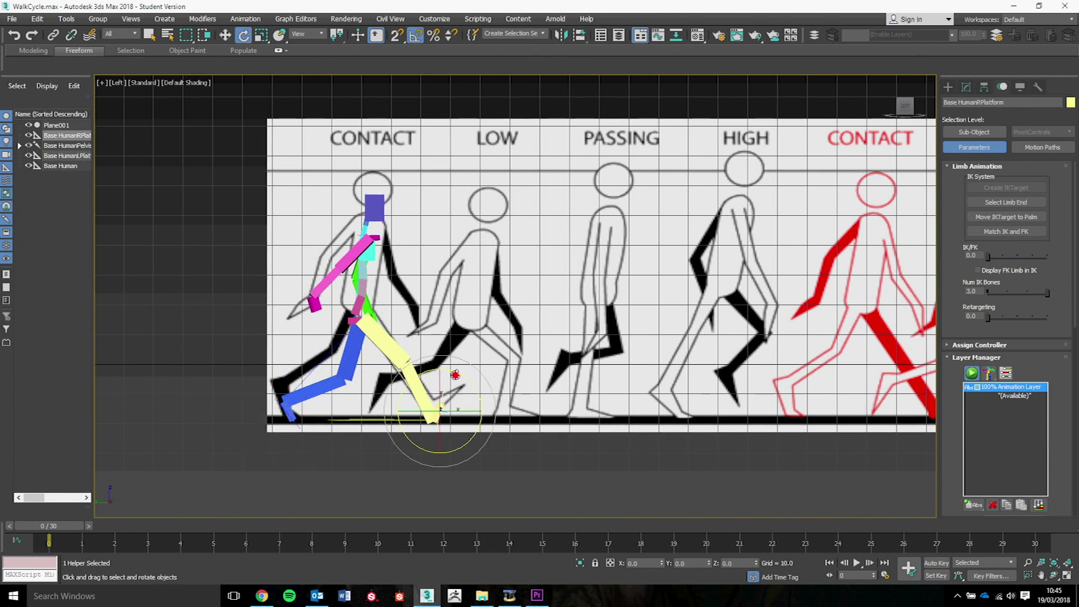
pyautogui.moveTo(453, 377); pyautogui.dragTo(453, 391)
# Step: Rotate the right hand using the Local reference coordinate system
pyautogui.press('p')
pyautogui.click(294, 382)
pyautogui.press('e')
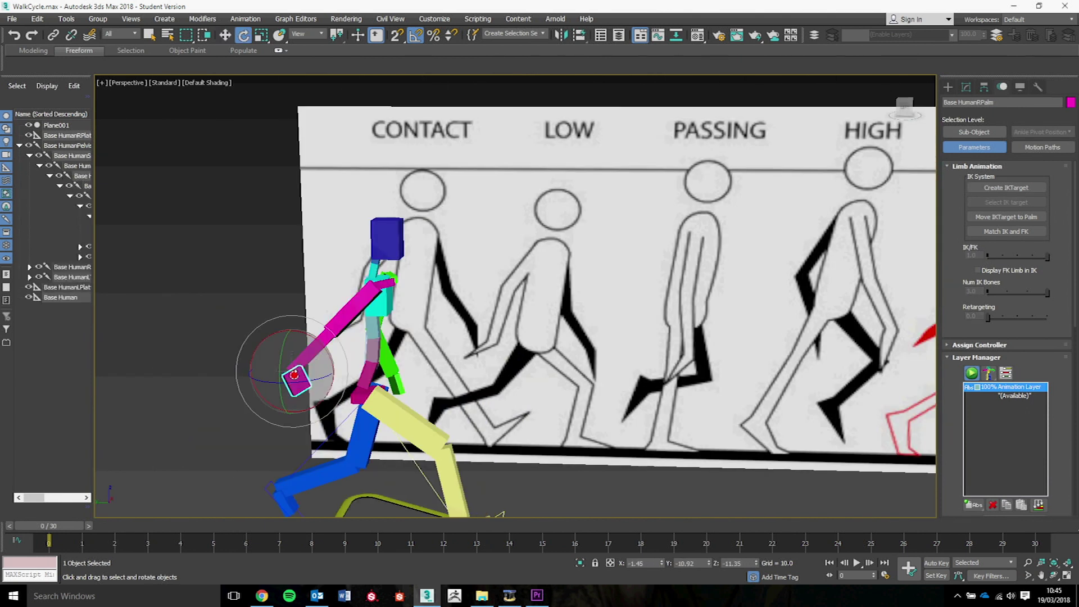
pyautogui.moveTo(315, 354); pyautogui.dragTo(326, 358)
pyautogui.click(307, 34)
pyautogui.click(301, 71)
# Step: Rotate the pink right forearm 25° on Z to bend the arm
pyautogui.press('l')
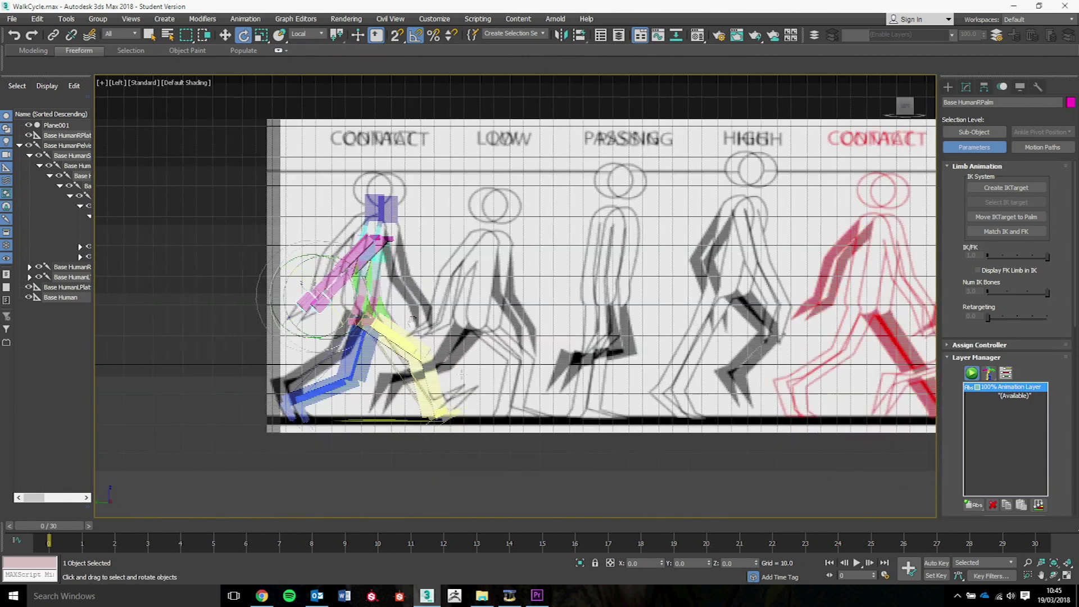
pyautogui.press('p')
pyautogui.press('l')
pyautogui.click(402, 329)
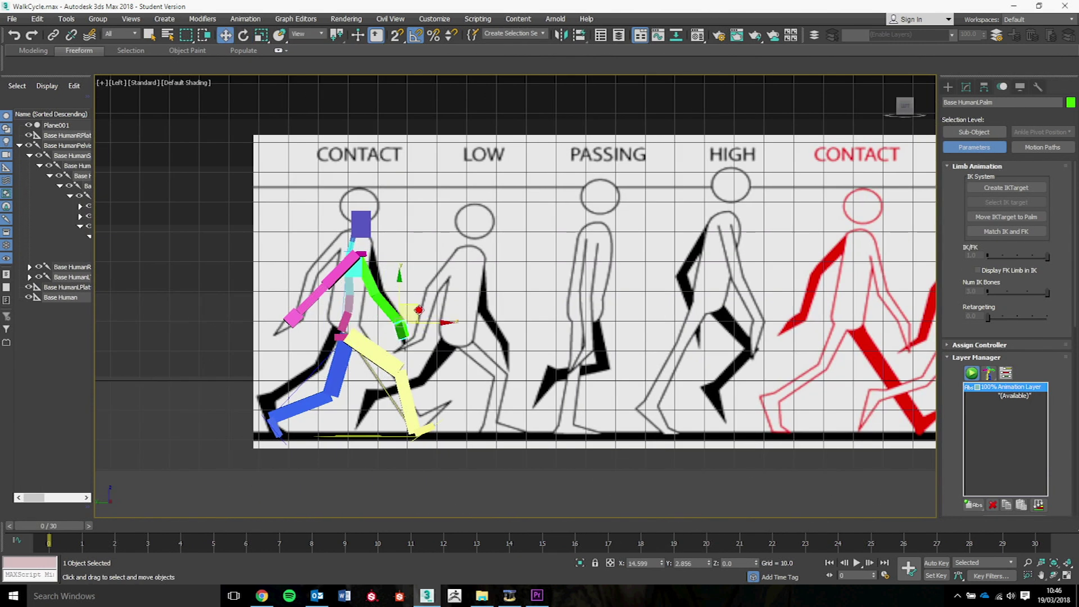
pyautogui.press('w')
pyautogui.click(332, 275)
pyautogui.press('e')
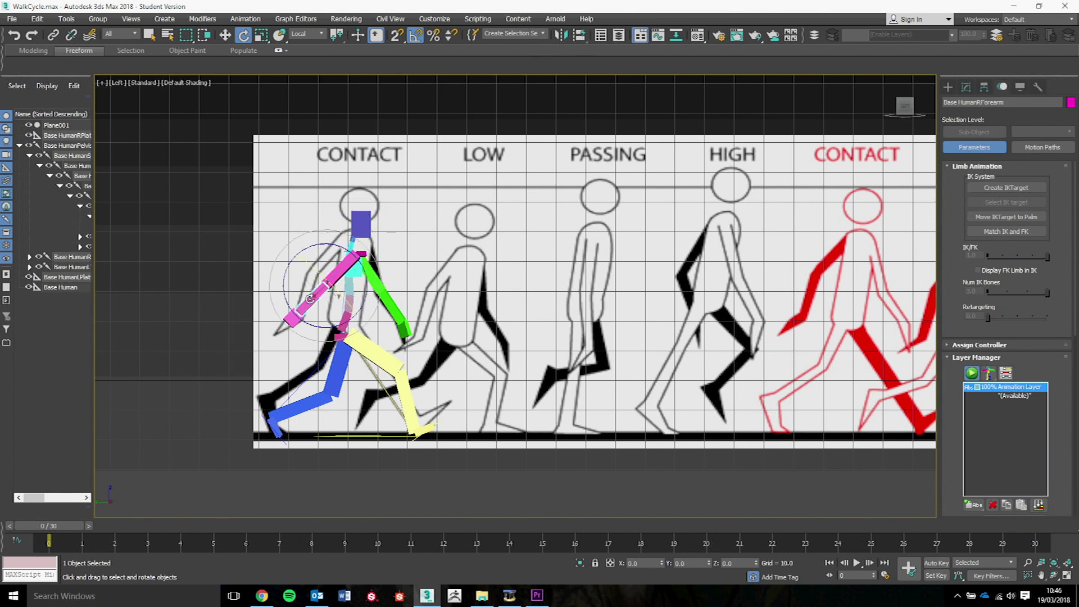
pyautogui.moveTo(284, 279); pyautogui.dragTo(293, 295)
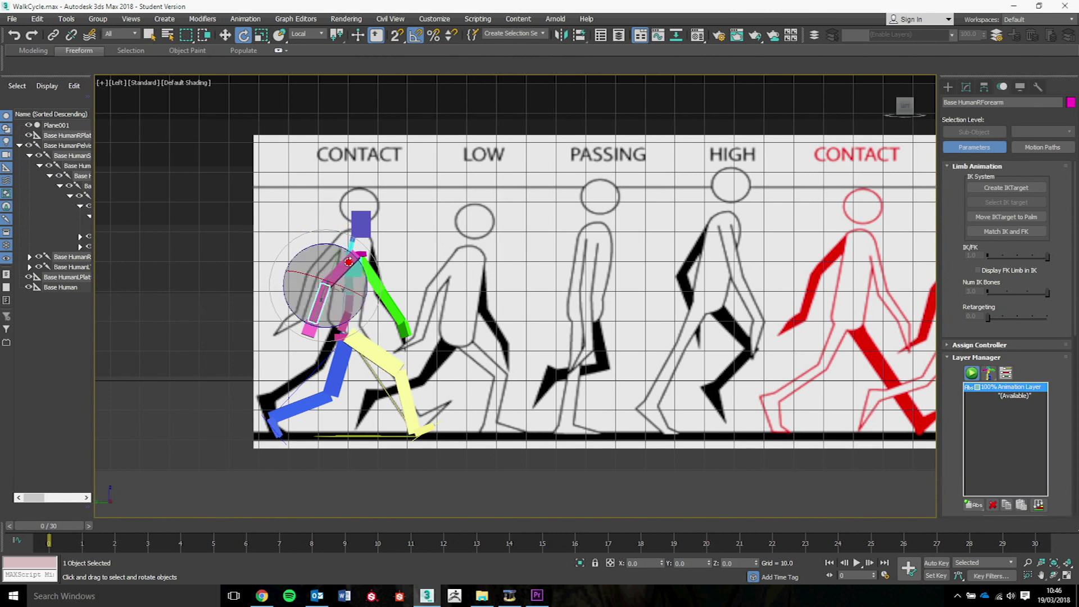
# Step: Rotate the pink right upper arm -5° on Z, re-centre the view, and select the pelvis
pyautogui.click(317, 208)
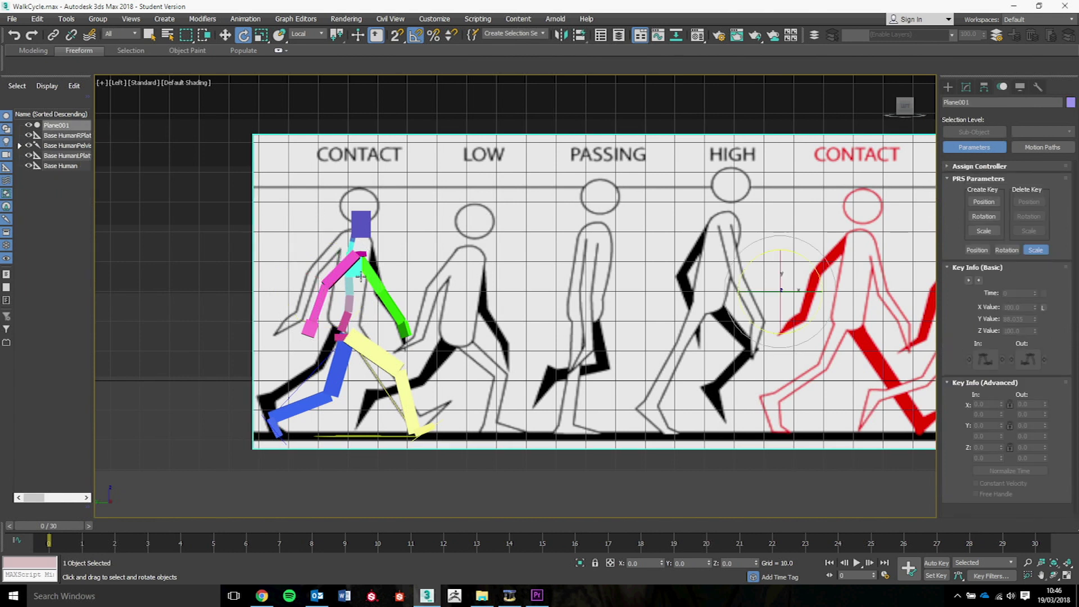
pyautogui.click(340, 269)
pyautogui.moveTo(394, 240); pyautogui.dragTo(399, 242)
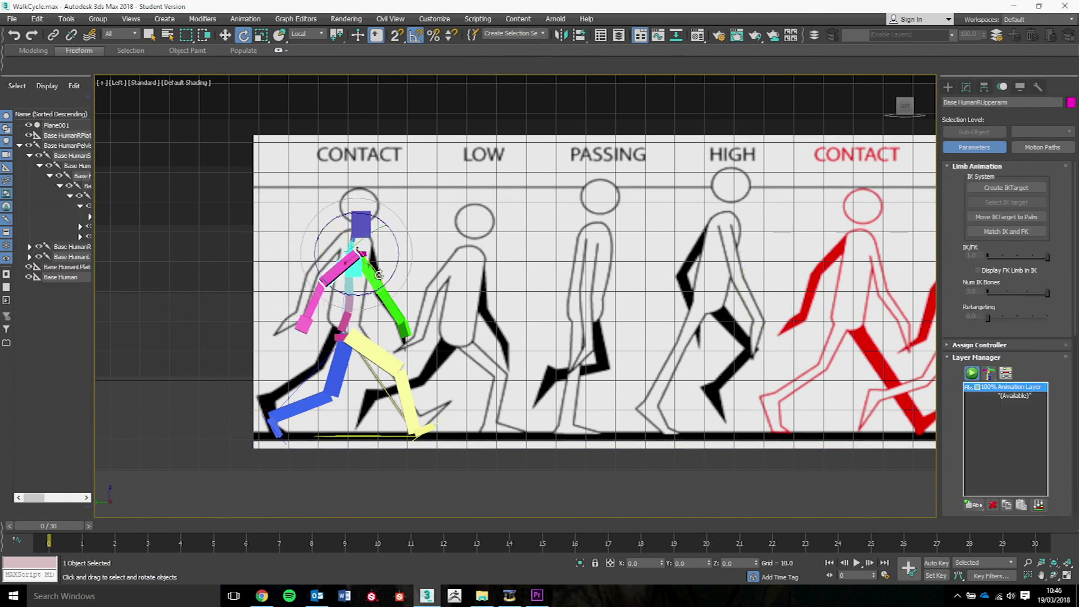
pyautogui.click(975, 376)
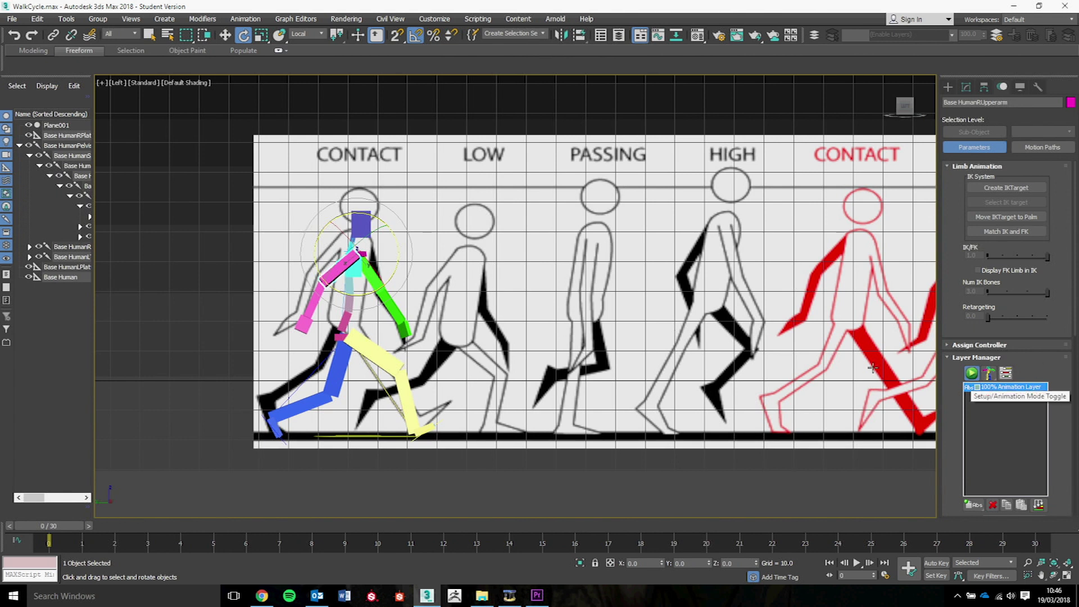
pyautogui.moveTo(442, 316); pyautogui.dragTo(479, 302, button='middle')
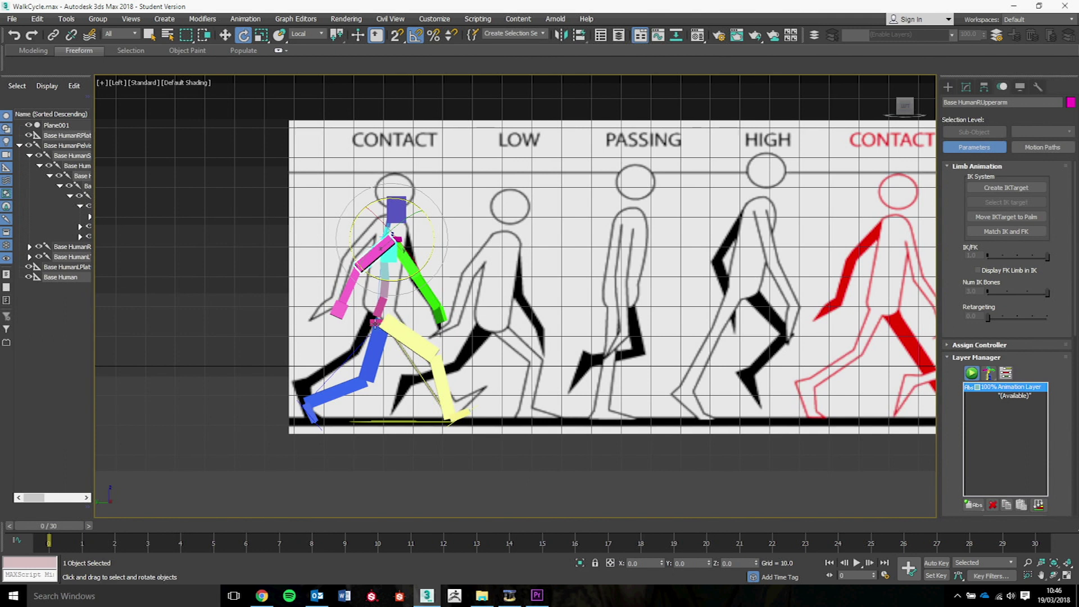
pyautogui.click(374, 322)
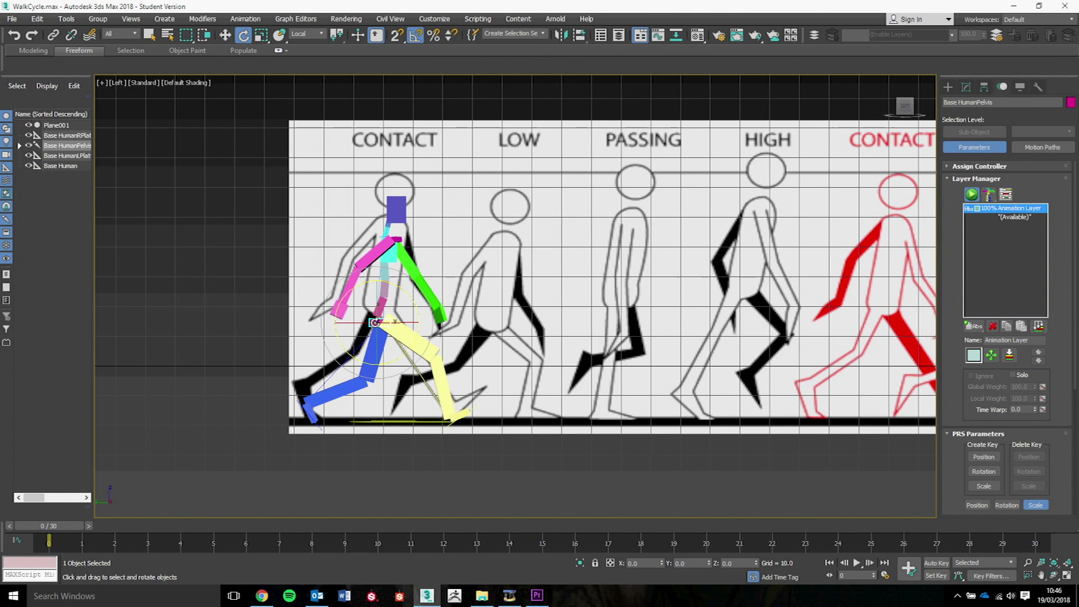
# Step: Start Save Pose from the pelvis menu with Save Whole Rig ticked, browsing to DATA (D:)
pyautogui.rightClick(375, 324)
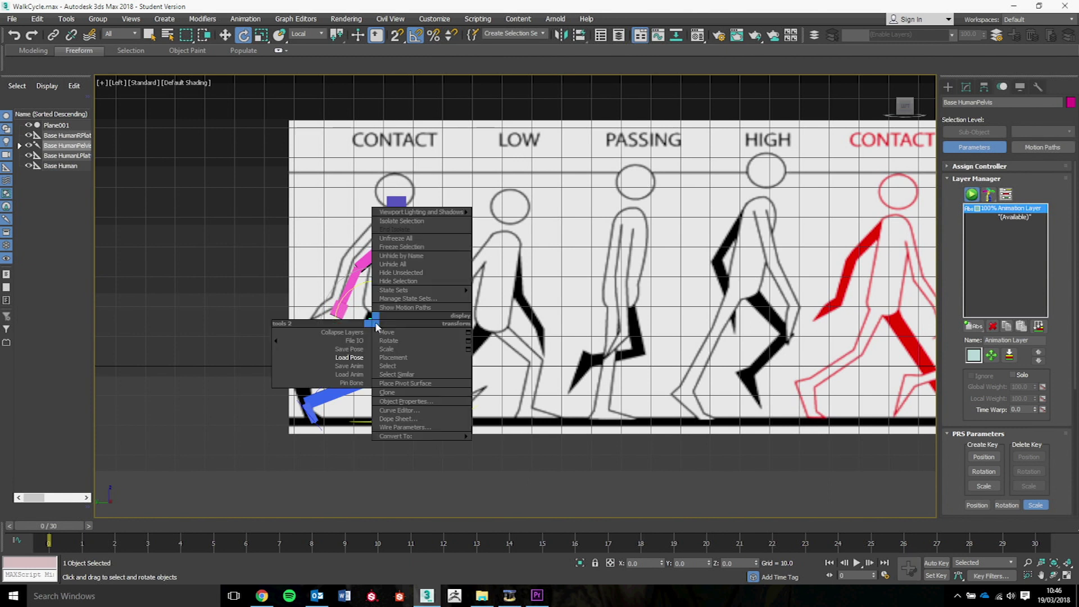
pyautogui.click(360, 349)
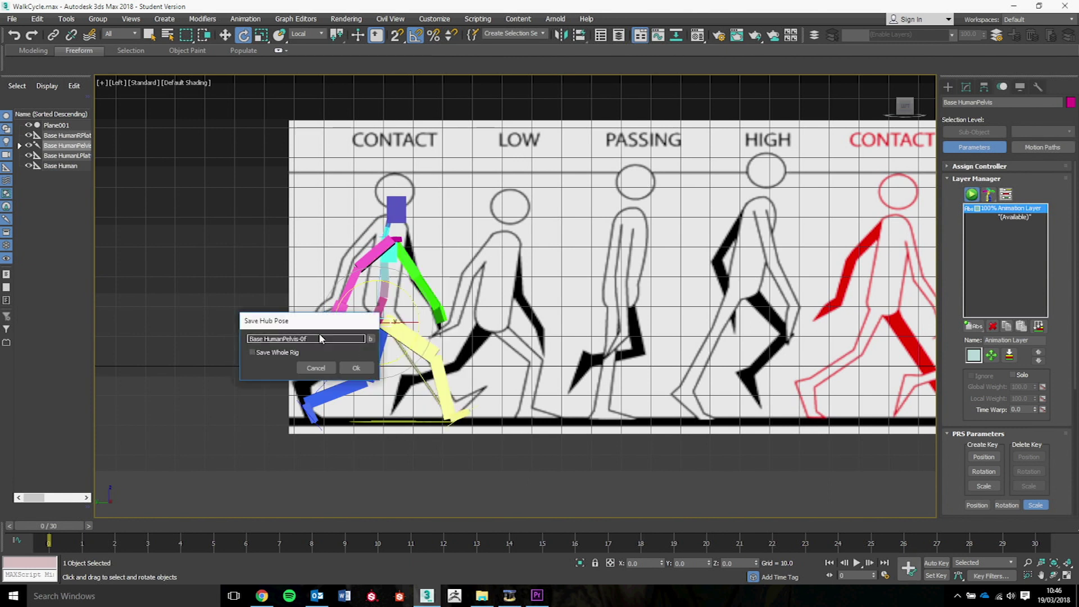
pyautogui.click(254, 354)
pyautogui.click(370, 338)
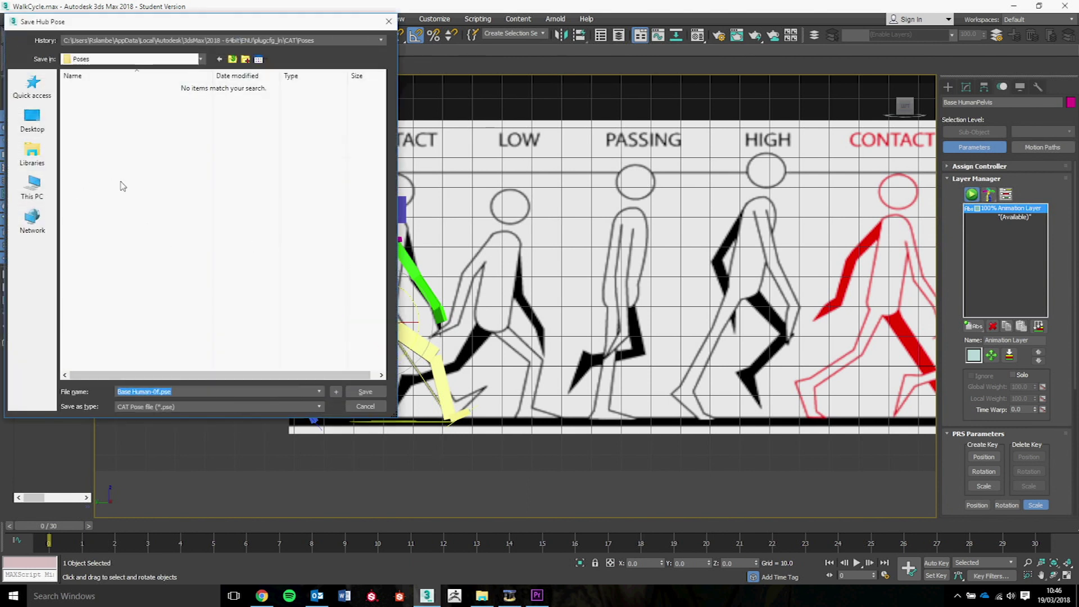
pyautogui.click(34, 191)
pyautogui.doubleClick(234, 198)
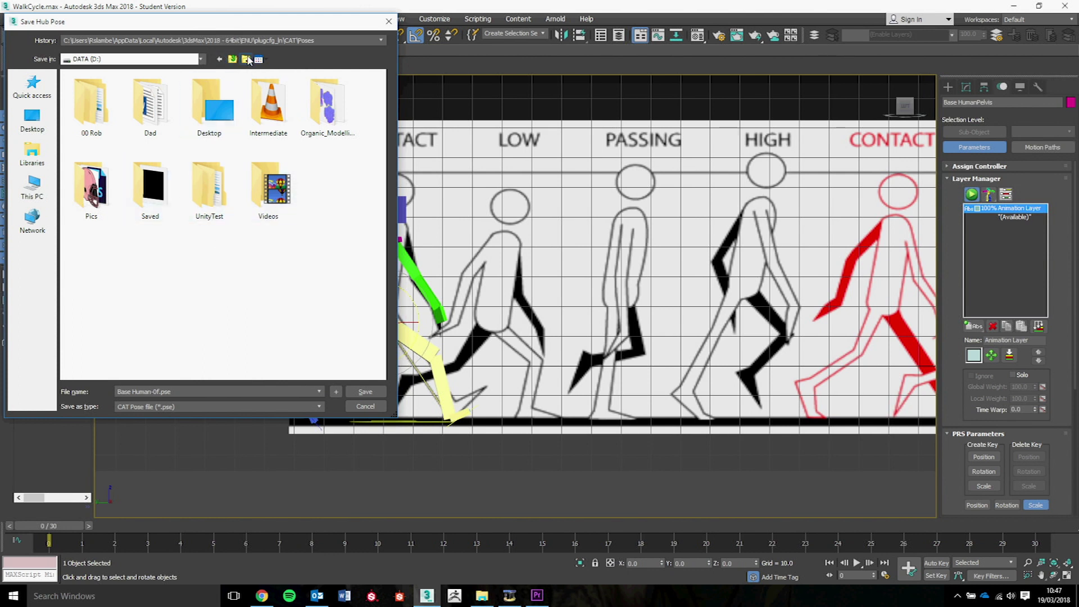
# Step: Create a new TESTWALK folder on the D: drive and open it
pyautogui.click(247, 60)
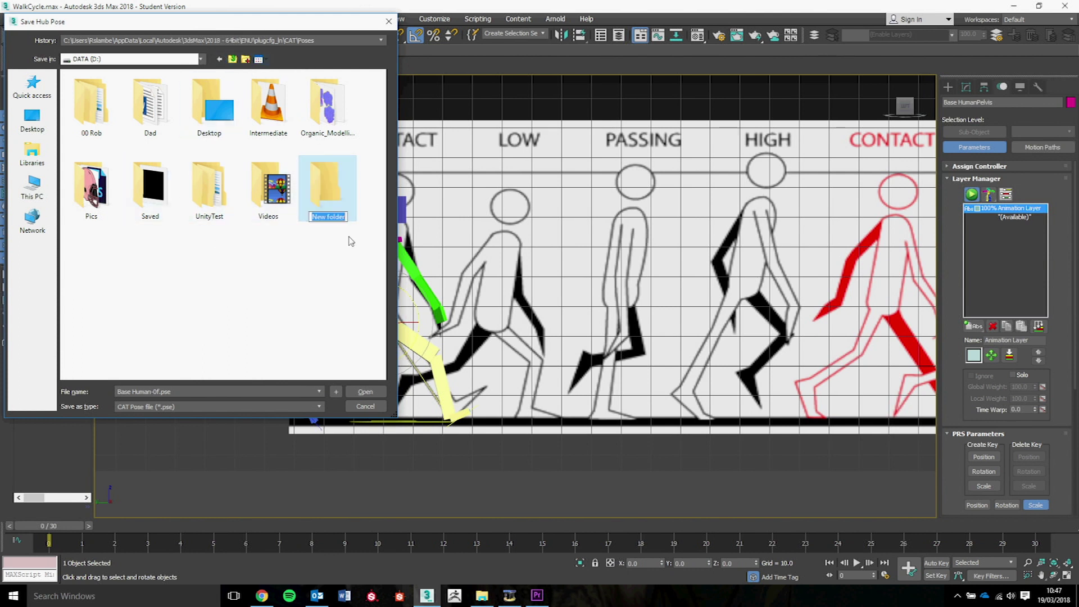
pyautogui.write('TESTWALK')
pyautogui.press('Return')
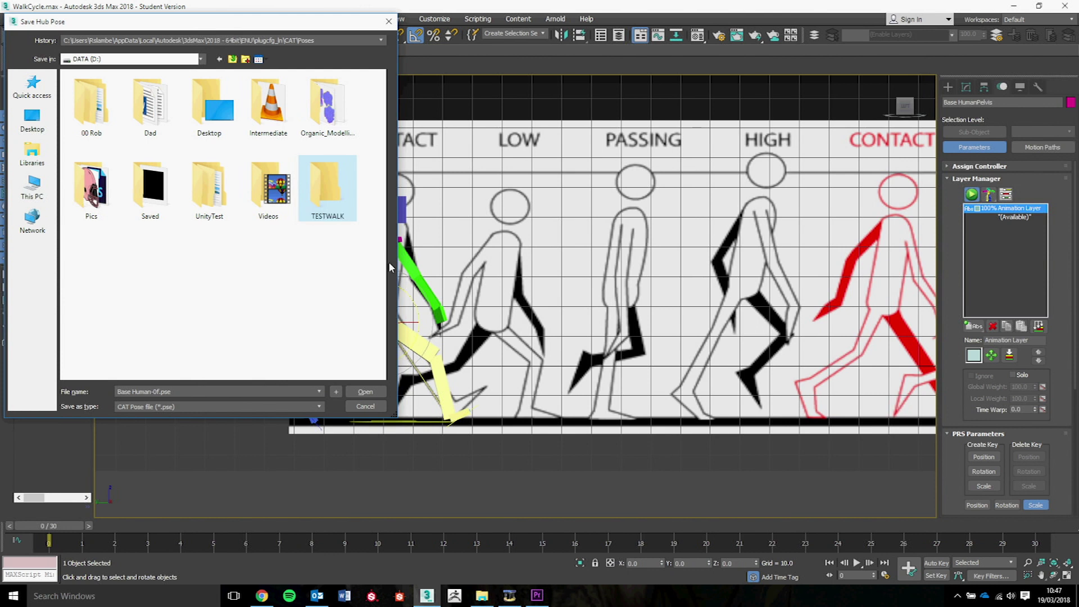
pyautogui.doubleClick(325, 184)
# Step: Save the pose file as Contact01 in TESTWALK and confirm
pyautogui.click(179, 392)
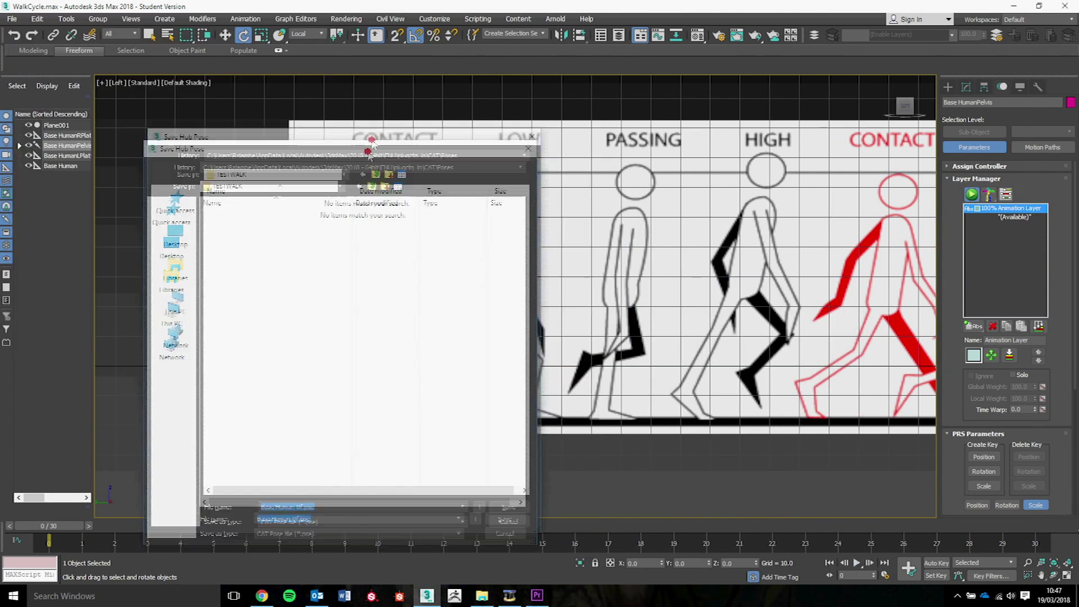
pyautogui.moveTo(369, 152); pyautogui.dragTo(298, 111)
pyautogui.write('Contact01')
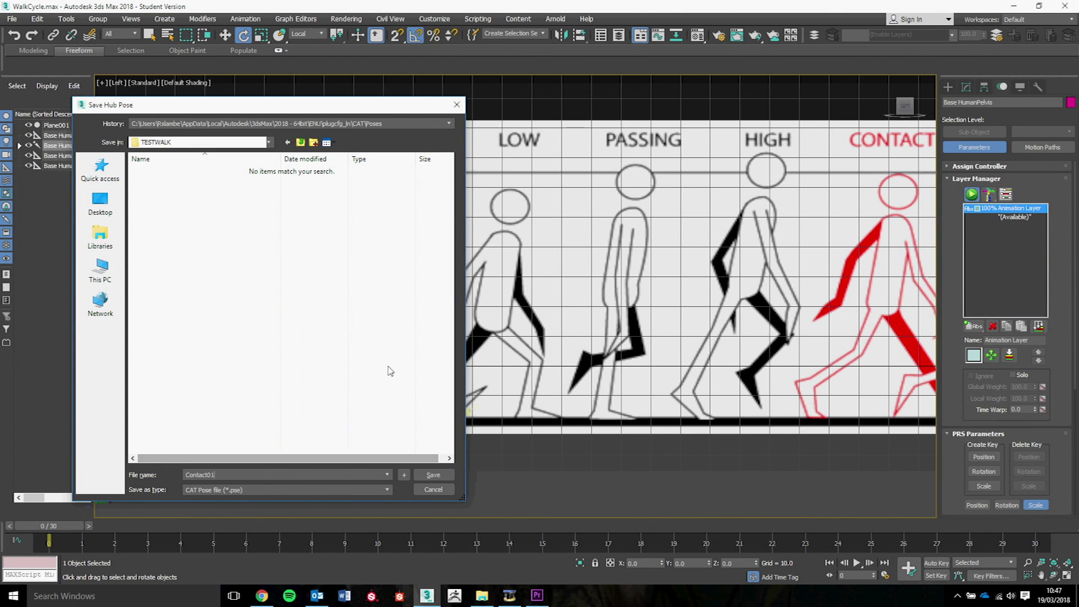
pyautogui.moveTo(302, 108); pyautogui.dragTo(691, 114)
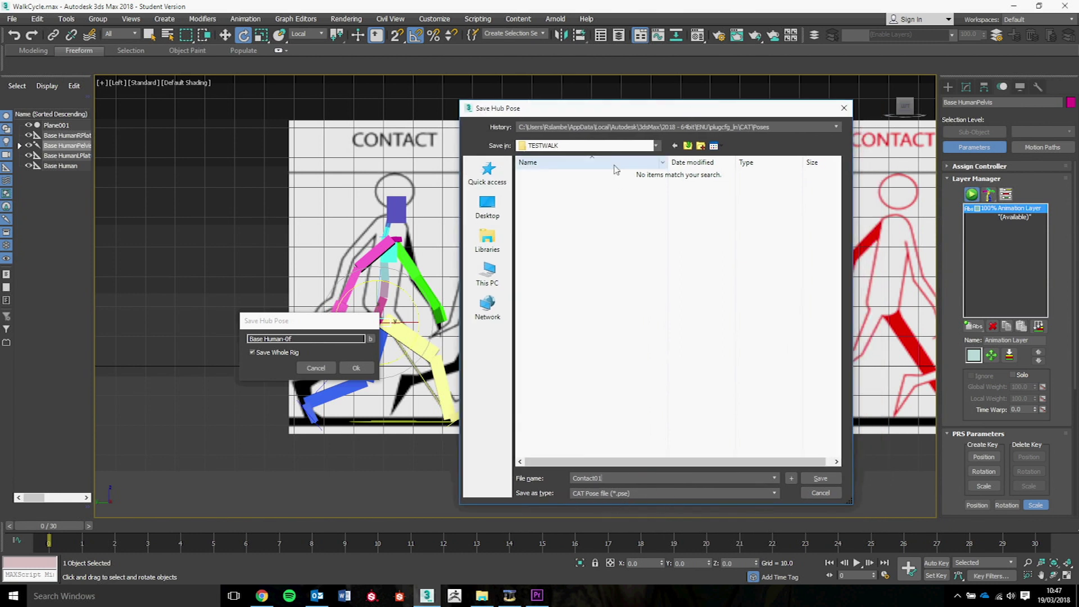
pyautogui.moveTo(618, 110); pyautogui.dragTo(726, 104)
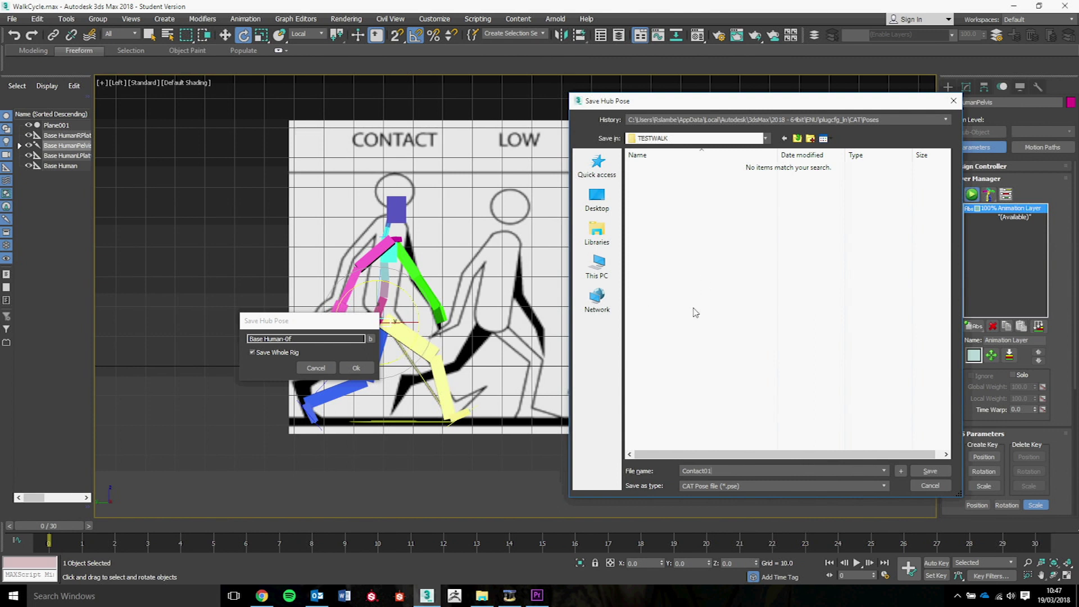
pyautogui.click(931, 472)
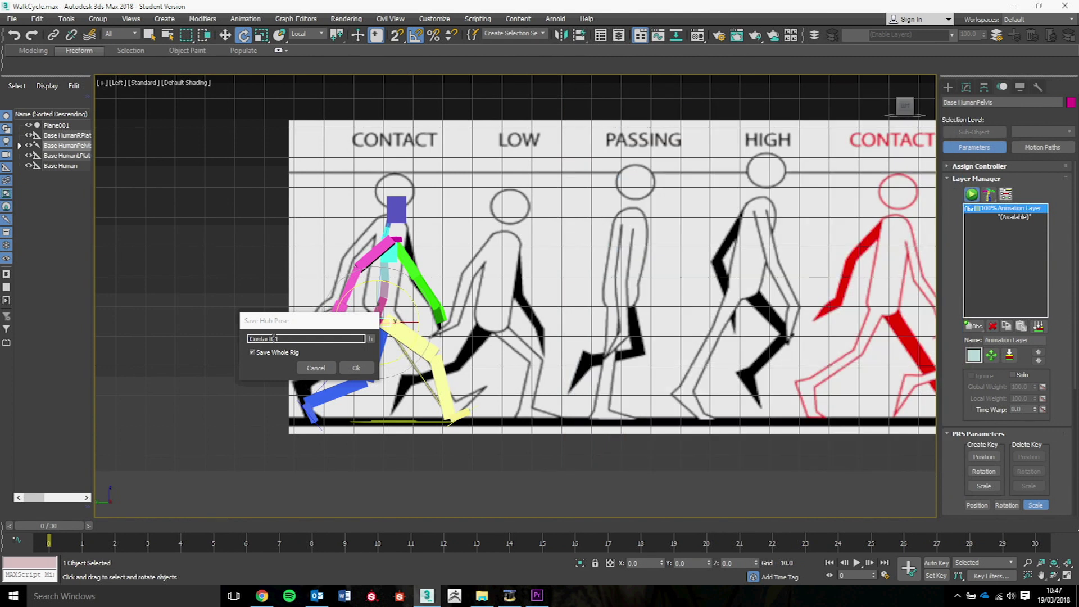
pyautogui.click(363, 366)
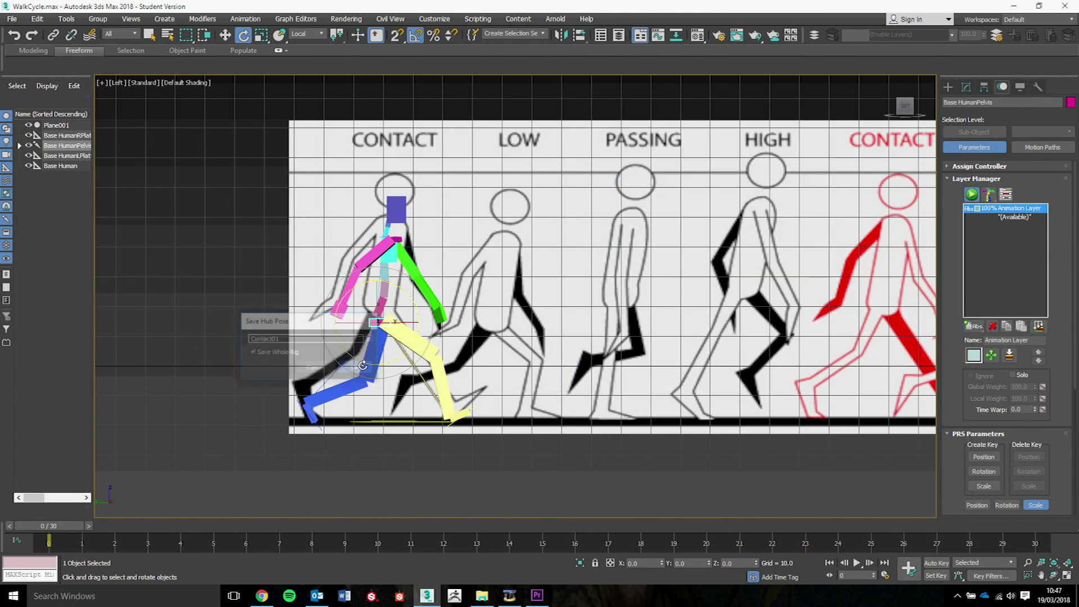
# Step: Slide the reference sheet left to line up the LOW drawing and shift the pink hand forward
pyautogui.click(547, 268)
pyautogui.press('w')
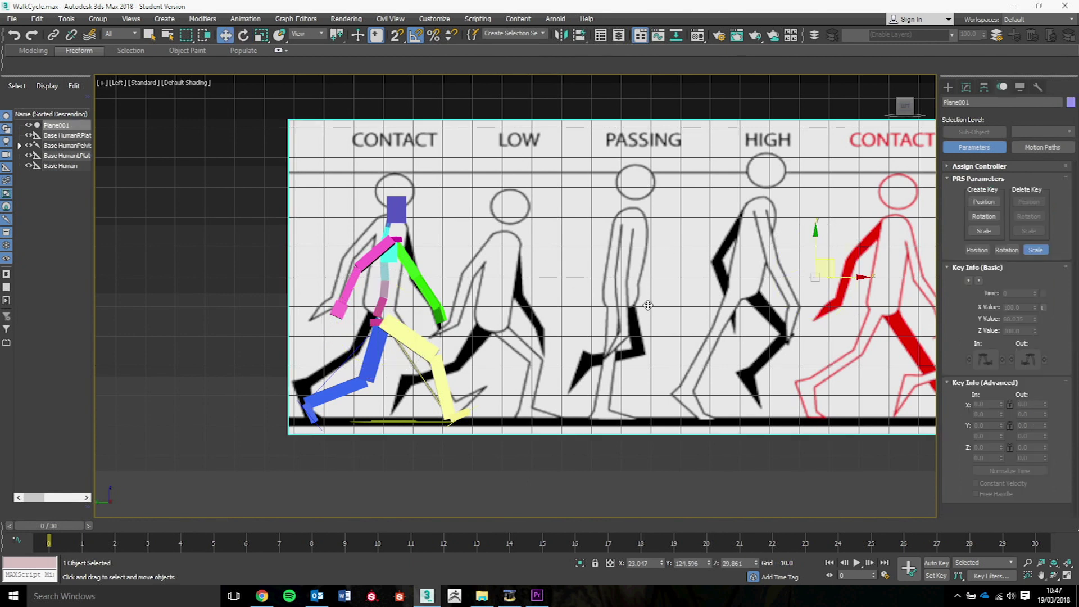
pyautogui.moveTo(879, 279); pyautogui.dragTo(749, 285)
pyautogui.click(374, 322)
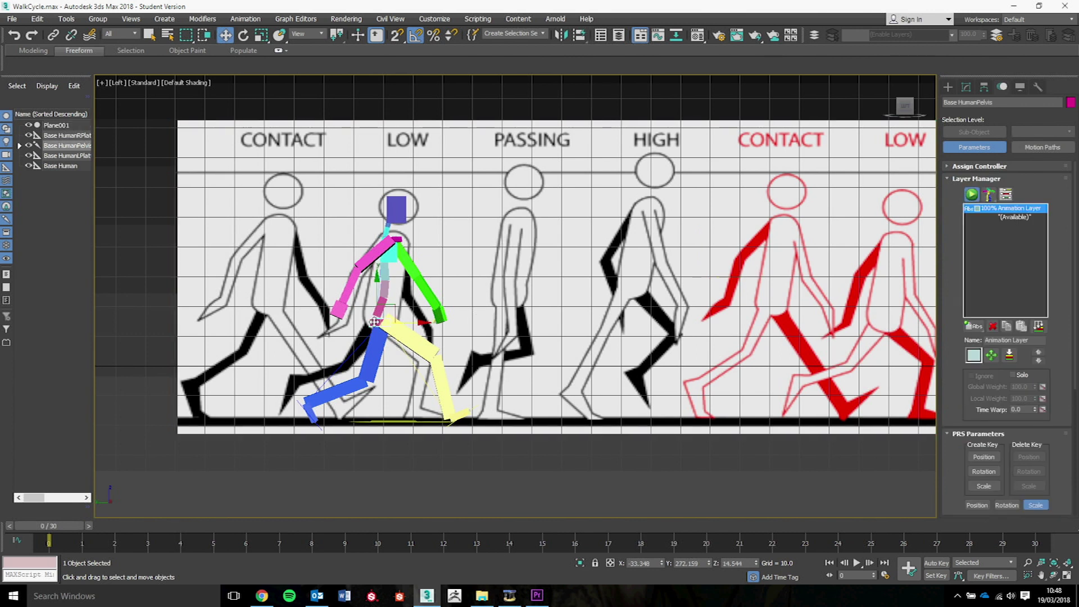
pyautogui.click(339, 311)
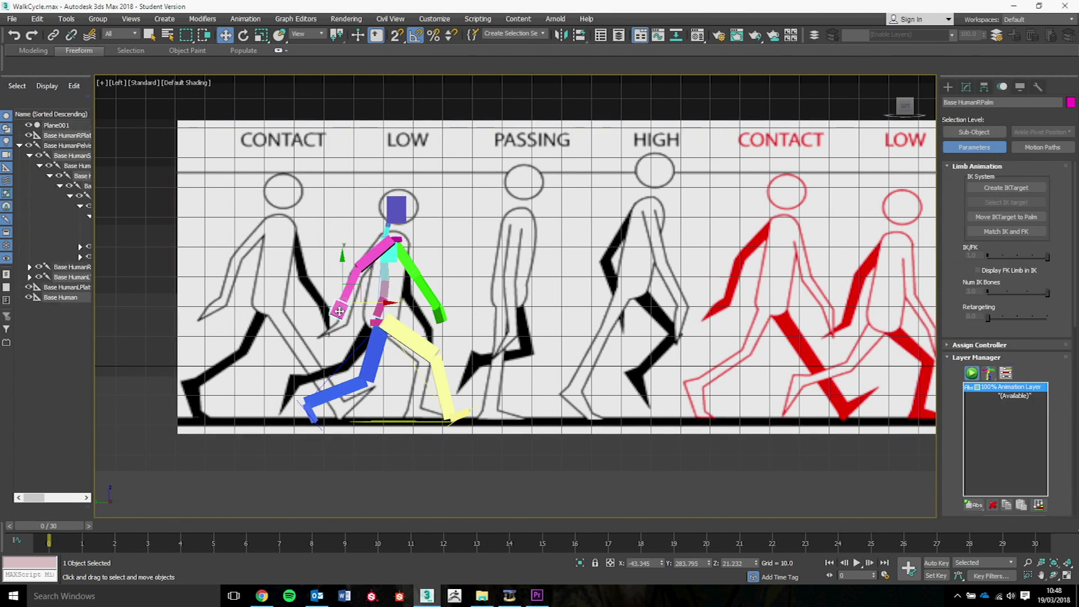
pyautogui.moveTo(376, 305); pyautogui.dragTo(375, 301)
pyautogui.click(377, 322)
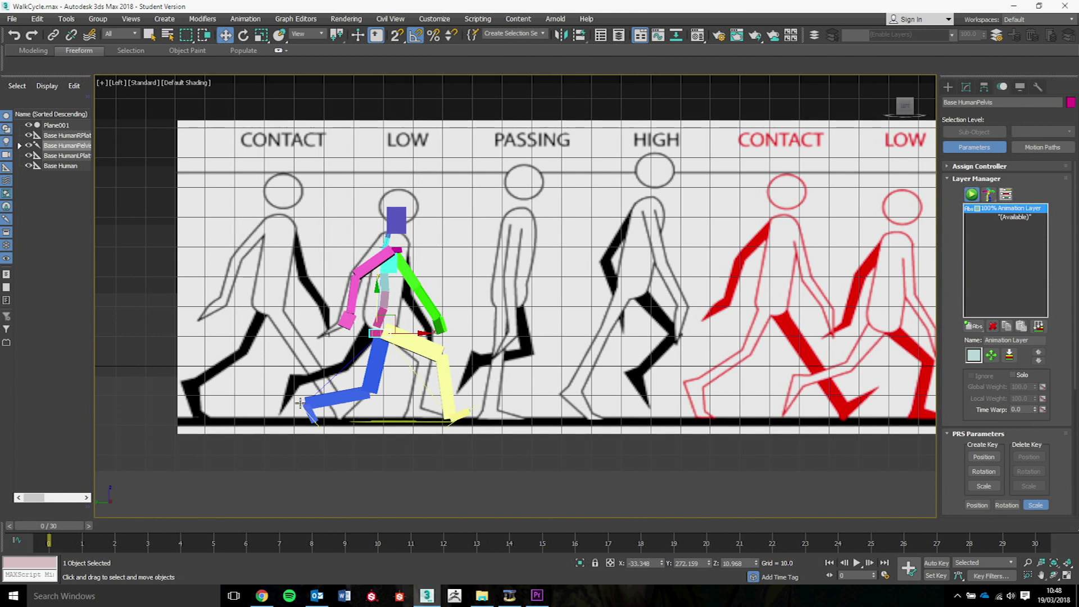
# Step: Raise the blue foot behind the body and lift the yellow foot to bend that leg
pyautogui.click(300, 403)
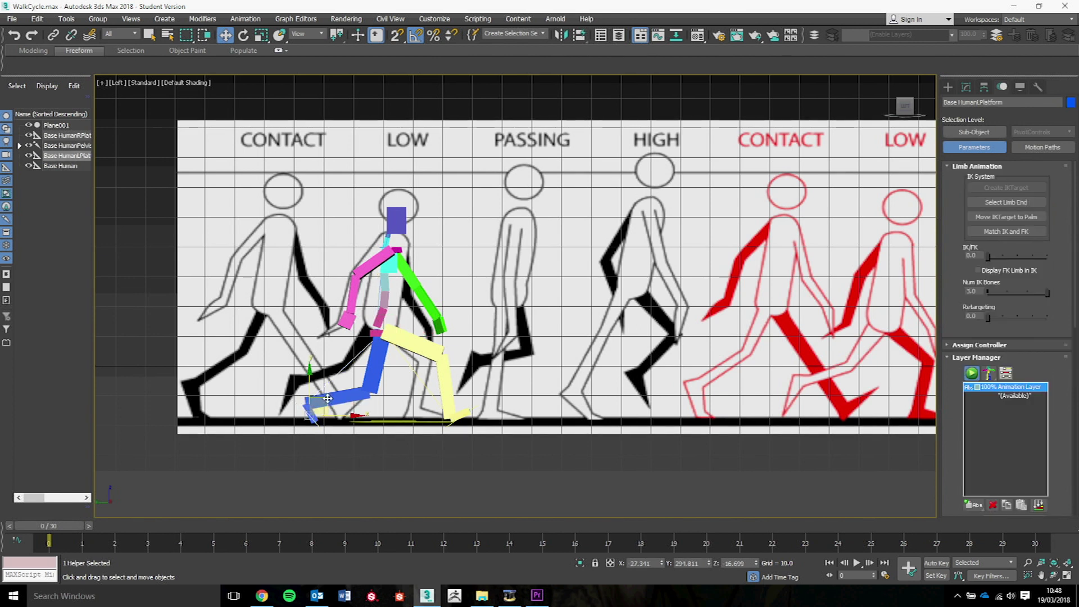
pyautogui.moveTo(303, 400); pyautogui.dragTo(298, 387)
pyautogui.press('e')
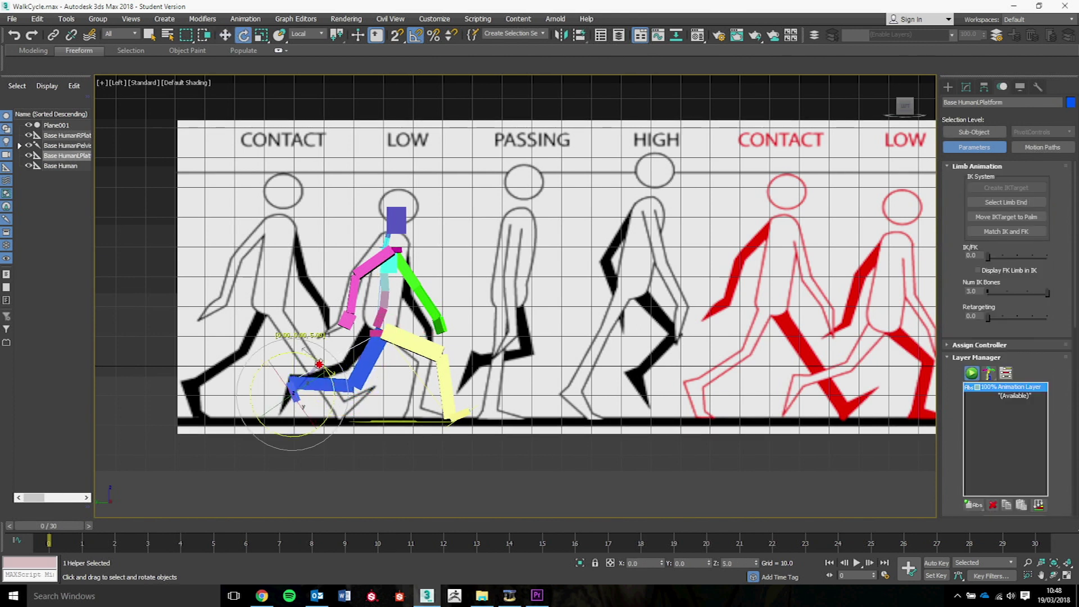
pyautogui.press('w')
pyautogui.moveTo(450, 382); pyautogui.dragTo(427, 374)
# Step: Swing the green upper arm into the LOW pose, then select the pink upper arm and pelvis
pyautogui.click(440, 315)
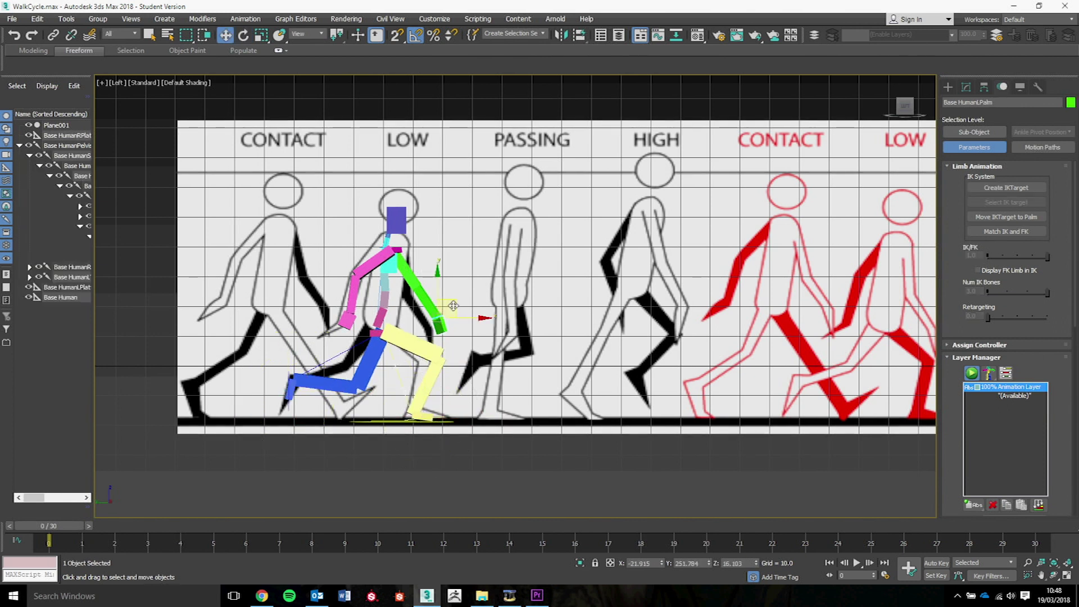
pyautogui.press('p')
pyautogui.moveTo(439, 314)
pyautogui.keyDown('alt'); pyautogui.mouseDown(button='middle')
pyautogui.moveTo(393, 315)
pyautogui.moveTo(439, 314)
pyautogui.mouseUp(button='middle'); pyautogui.keyUp('alt')
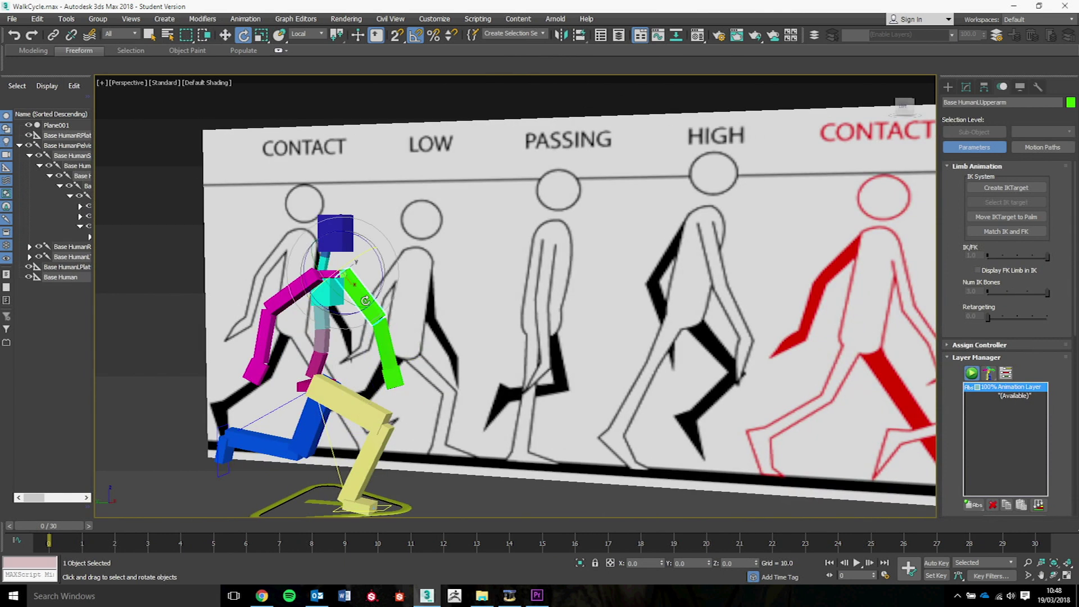
pyautogui.scroll(3, 349, 292)
pyautogui.click(351, 292)
pyautogui.press('e')
pyautogui.moveTo(369, 325); pyautogui.dragTo(359, 279)
pyautogui.press('l')
pyautogui.click(404, 323)
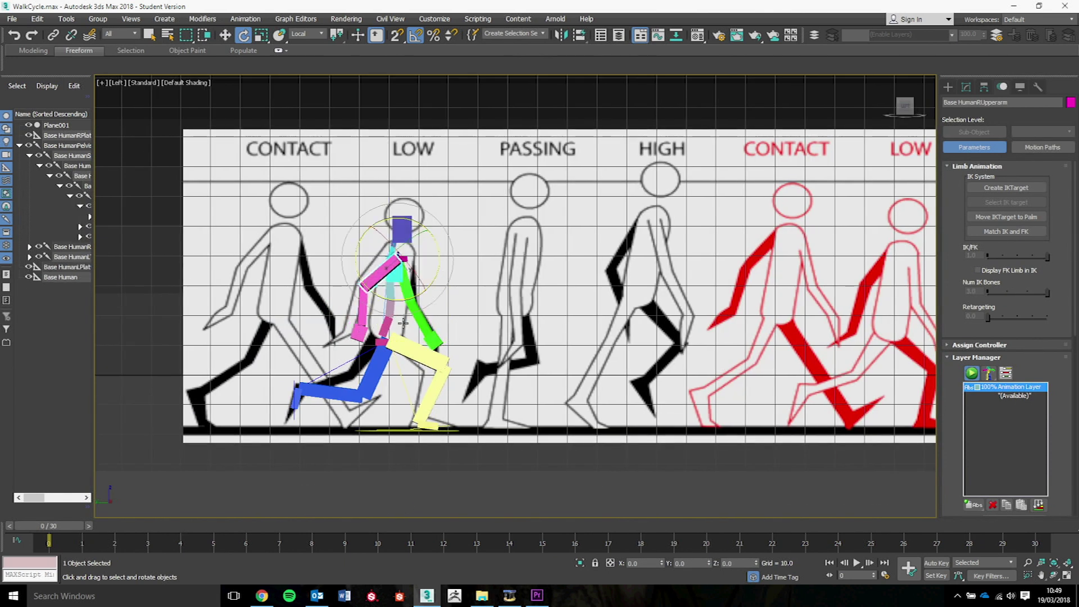
pyautogui.click(382, 342)
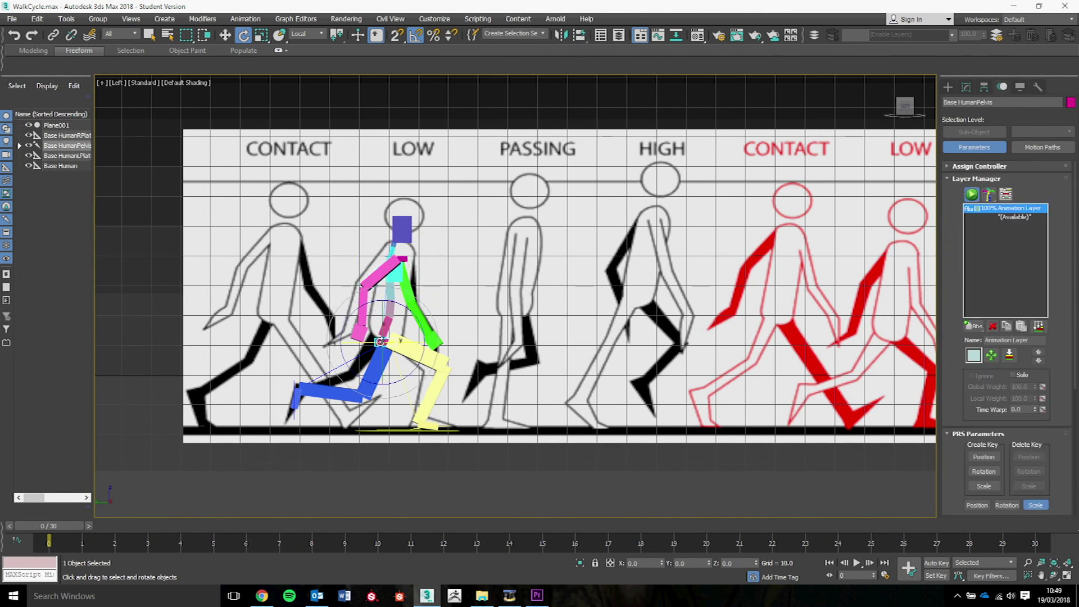
# Step: Start saving a pose from the pelvis quad menu with Save Whole Rig checked
pyautogui.rightClick(381, 341)
pyautogui.click(366, 359)
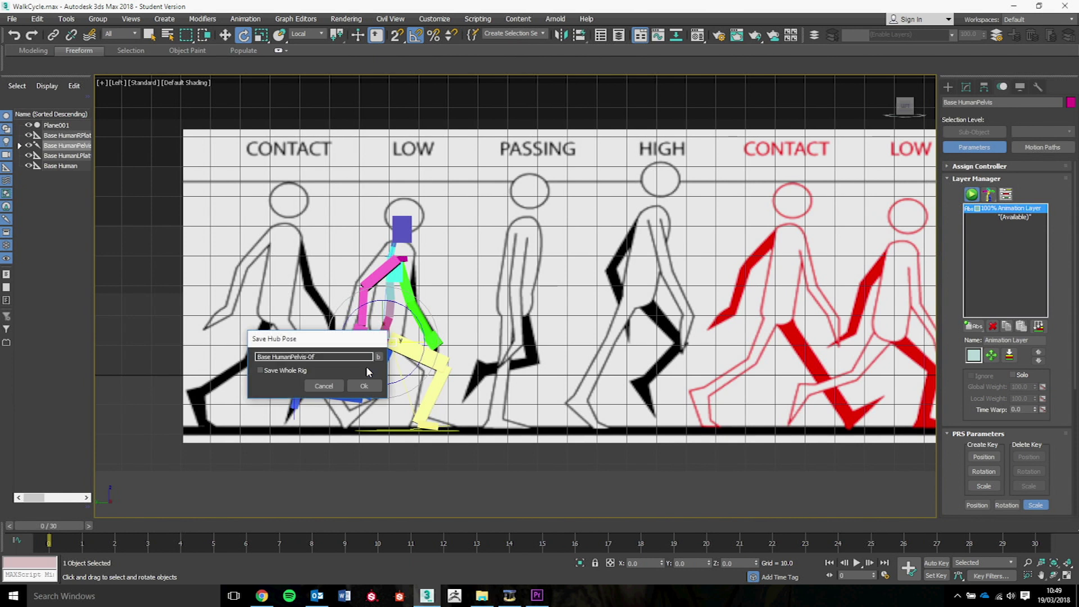
pyautogui.click(261, 370)
pyautogui.click(379, 357)
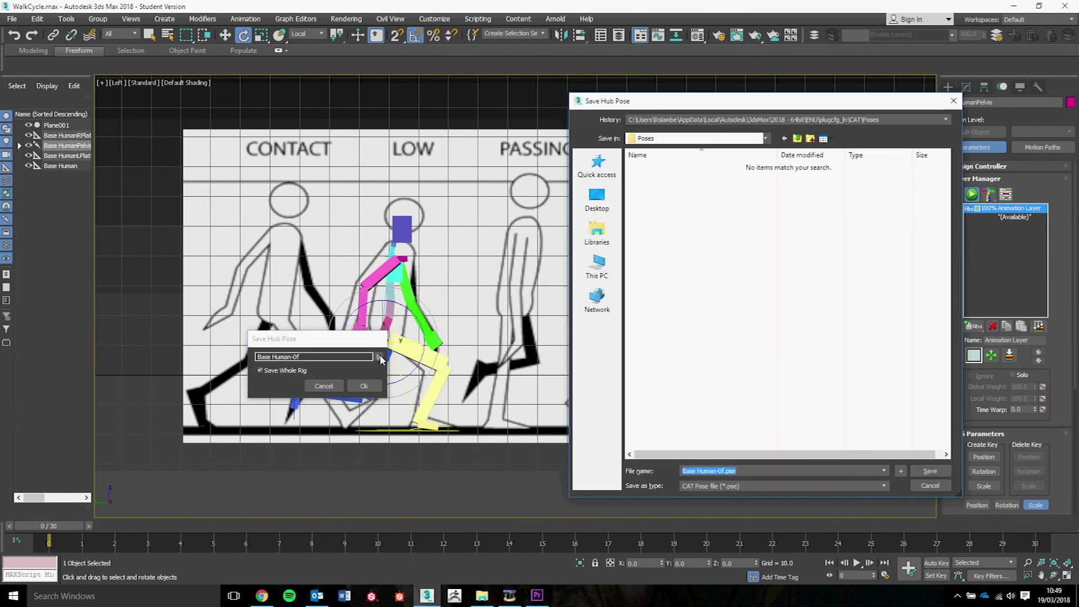
# Step: Save the pose file as LOW01 in DATA (D:) > TESTWALK and confirm Save Hub Pose
pyautogui.click(596, 269)
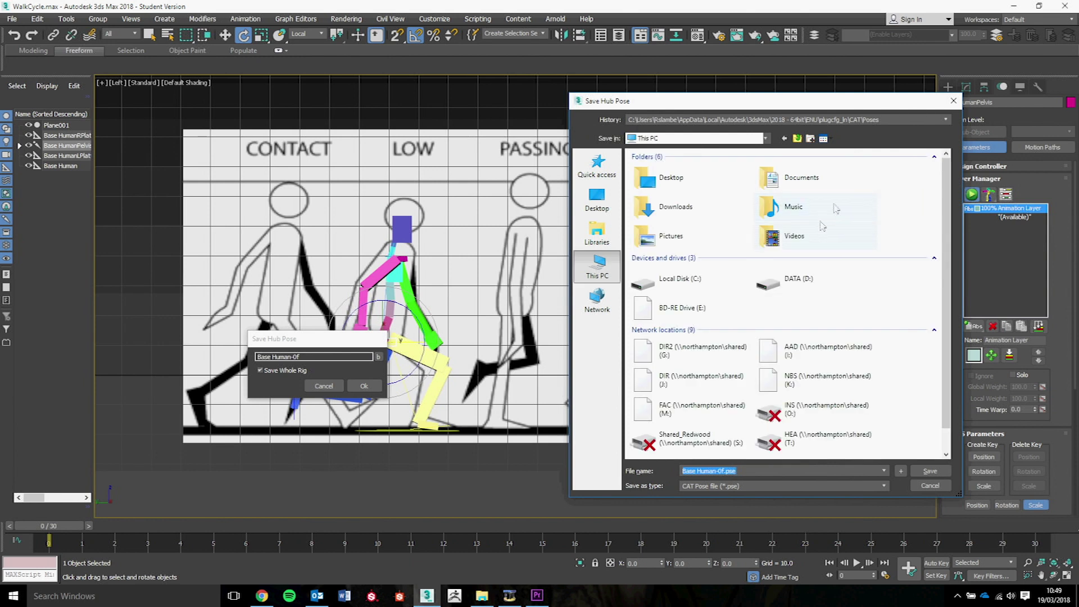
pyautogui.doubleClick(793, 281)
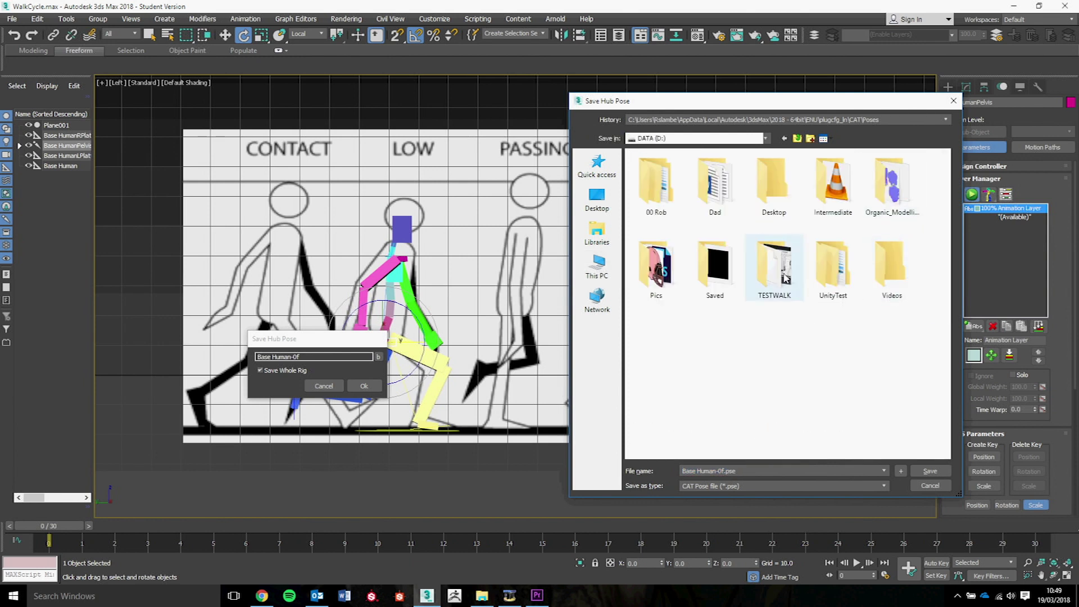
pyautogui.doubleClick(786, 277)
pyautogui.click(753, 470)
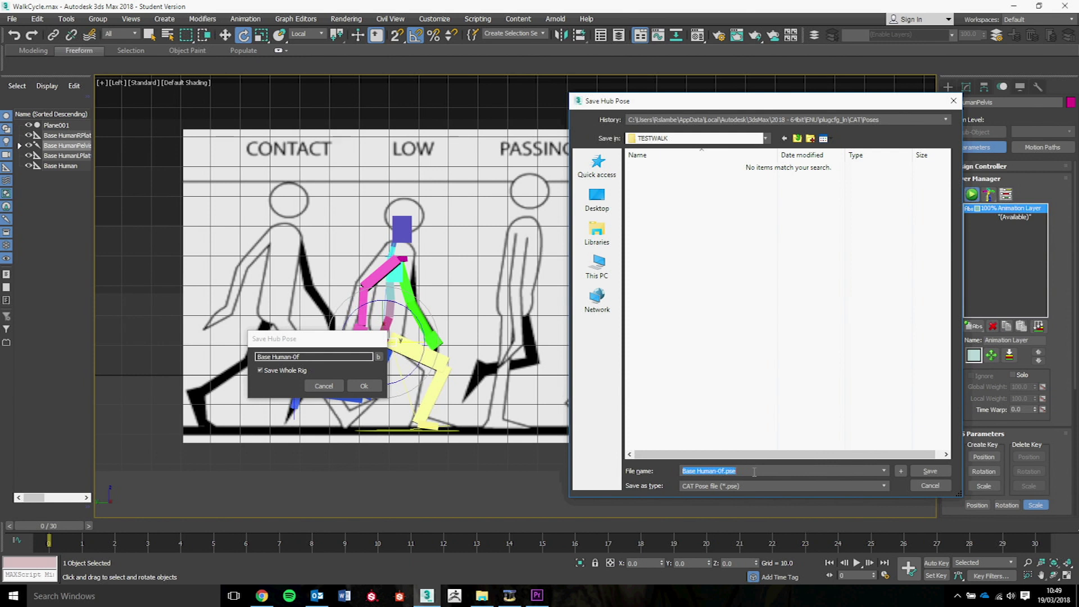
pyautogui.write('LOW01')
pyautogui.click(930, 471)
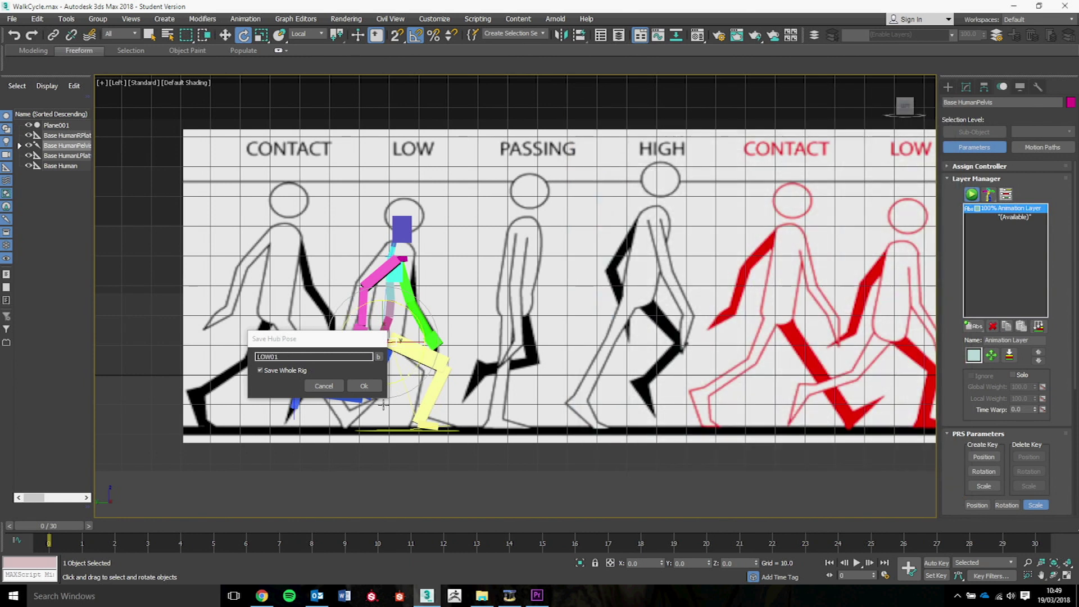
pyautogui.click(364, 386)
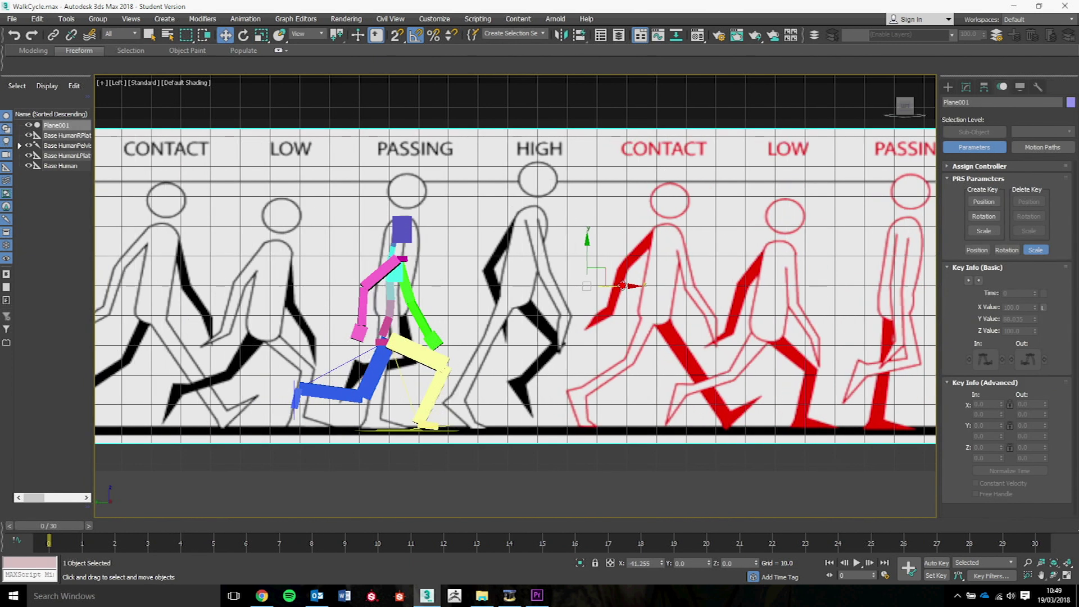
# Step: Push the blue foot forward and adjust the yellow foot and pink arm; start a pose save, then cancel it
pyautogui.moveTo(296, 397); pyautogui.dragTo(351, 385)
pyautogui.moveTo(394, 426); pyautogui.dragTo(387, 426)
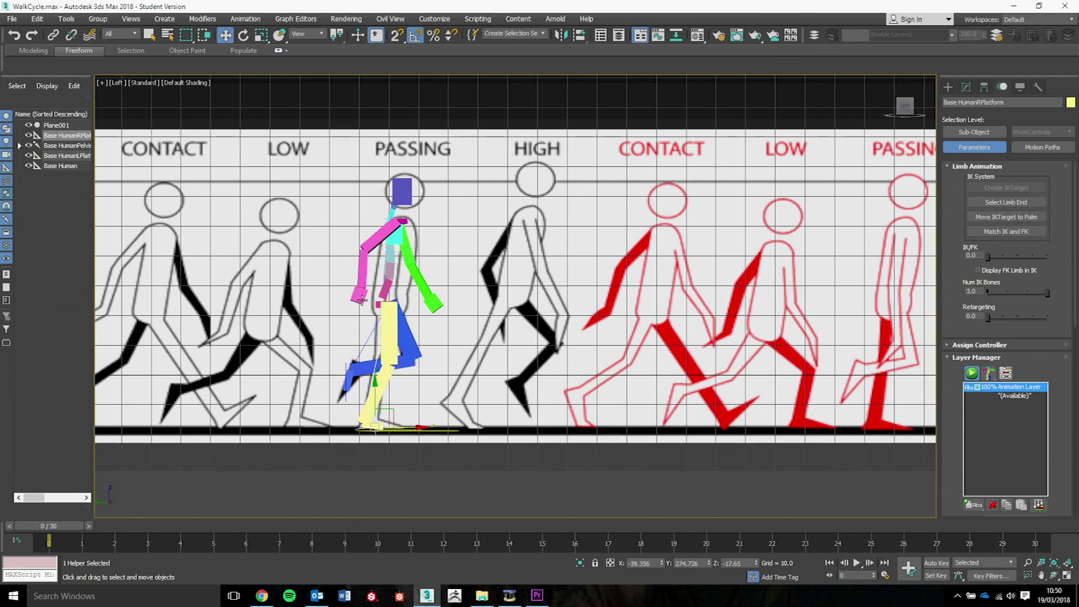
pyautogui.moveTo(357, 295); pyautogui.dragTo(393, 315)
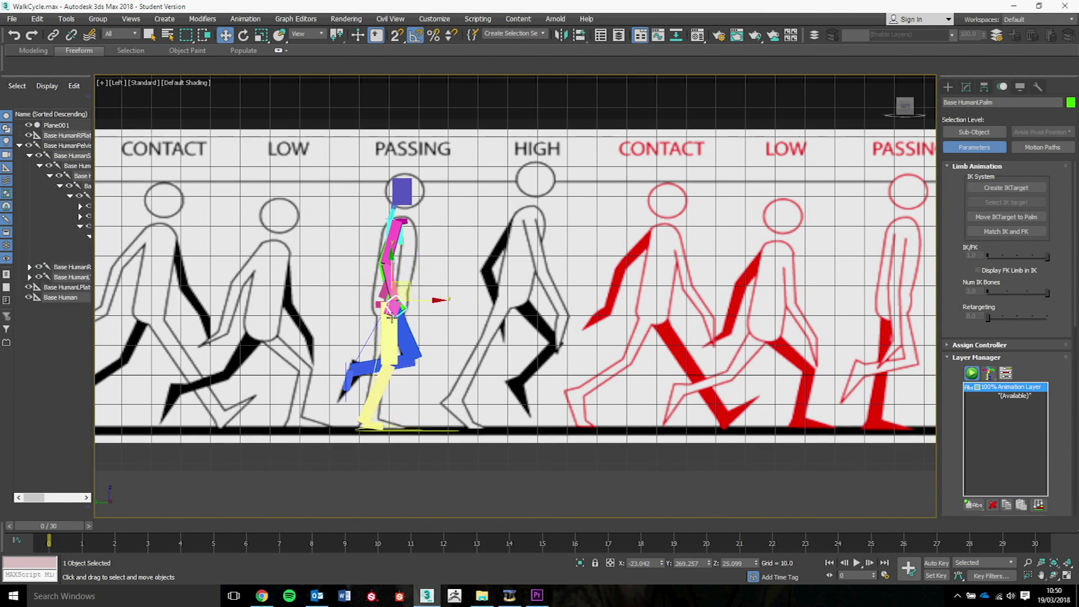
pyautogui.click(393, 315)
pyautogui.rightClick(394, 315)
pyautogui.click(367, 323)
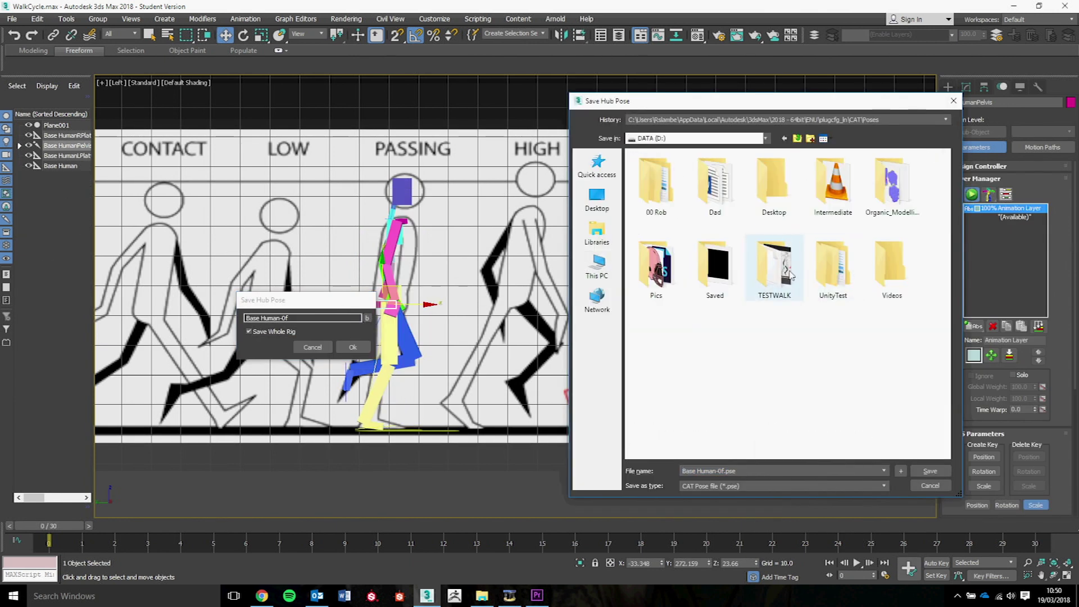
pyautogui.press('Return')
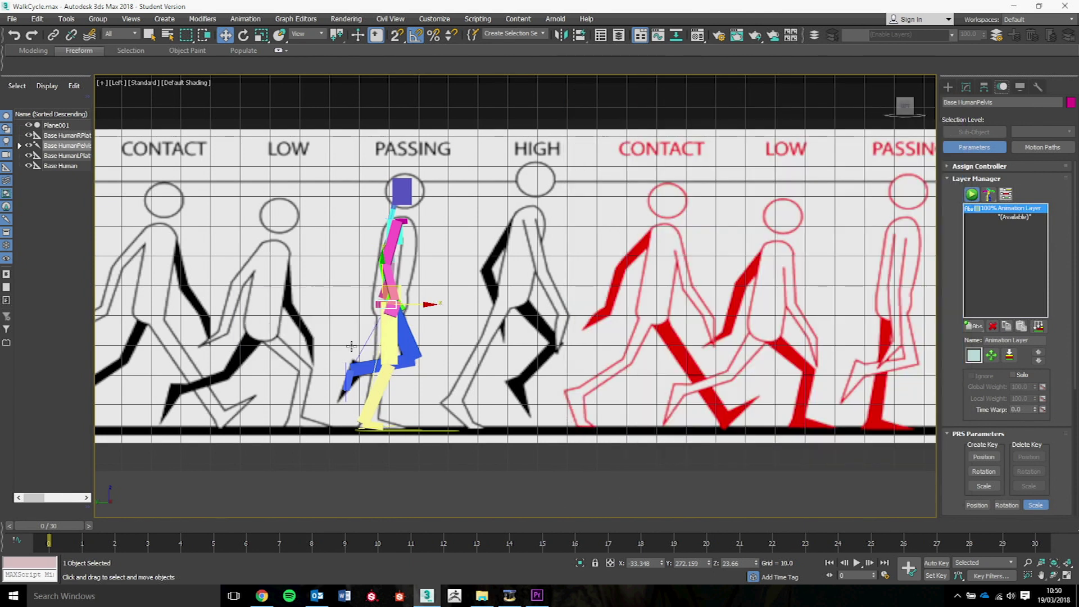
# Step: Match the HIGH drawing: blue leg forward, yellow foot lower and back, pink arm bent forward
pyautogui.moveTo(585, 286); pyautogui.dragTo(461, 286)
pyautogui.click(349, 378)
pyautogui.moveTo(350, 378); pyautogui.dragTo(380, 423)
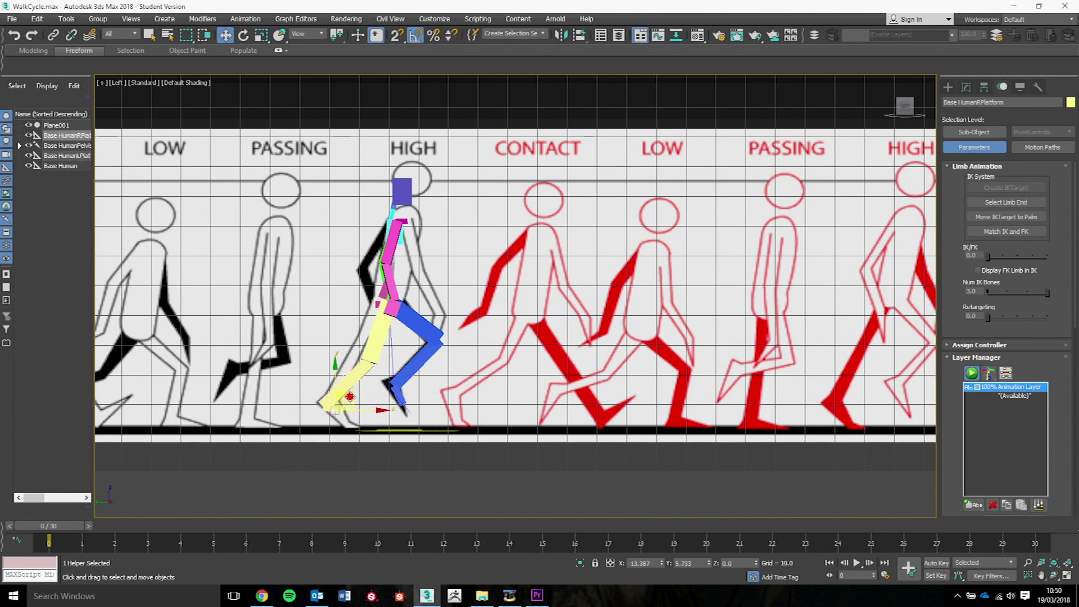
pyautogui.moveTo(336, 410)
pyautogui.mouseDown()
pyautogui.moveTo(337, 429)
pyautogui.moveTo(328, 420)
pyautogui.mouseUp()
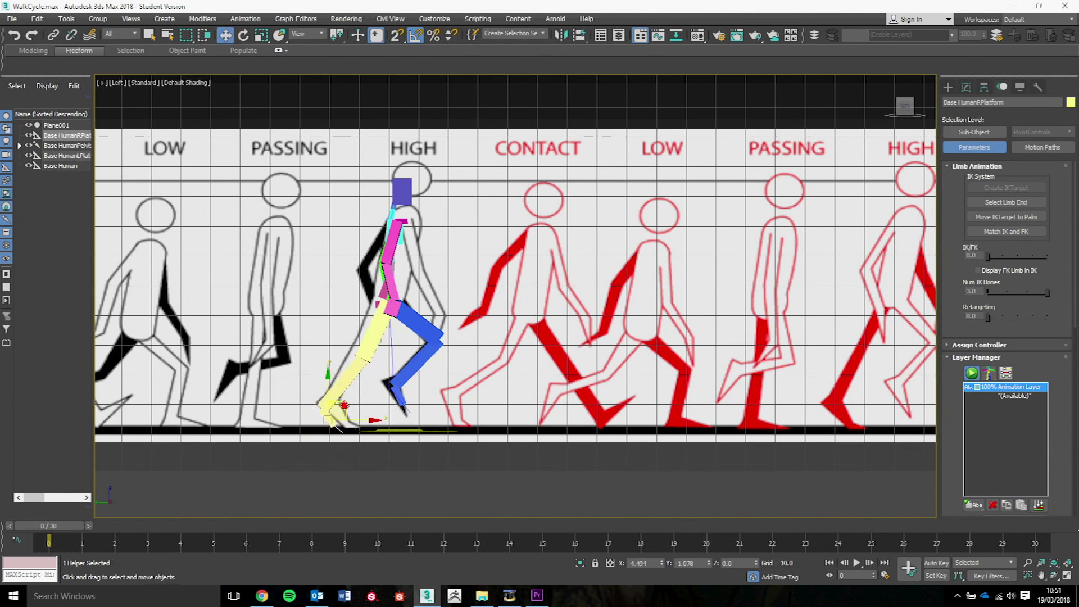
pyautogui.click(408, 191)
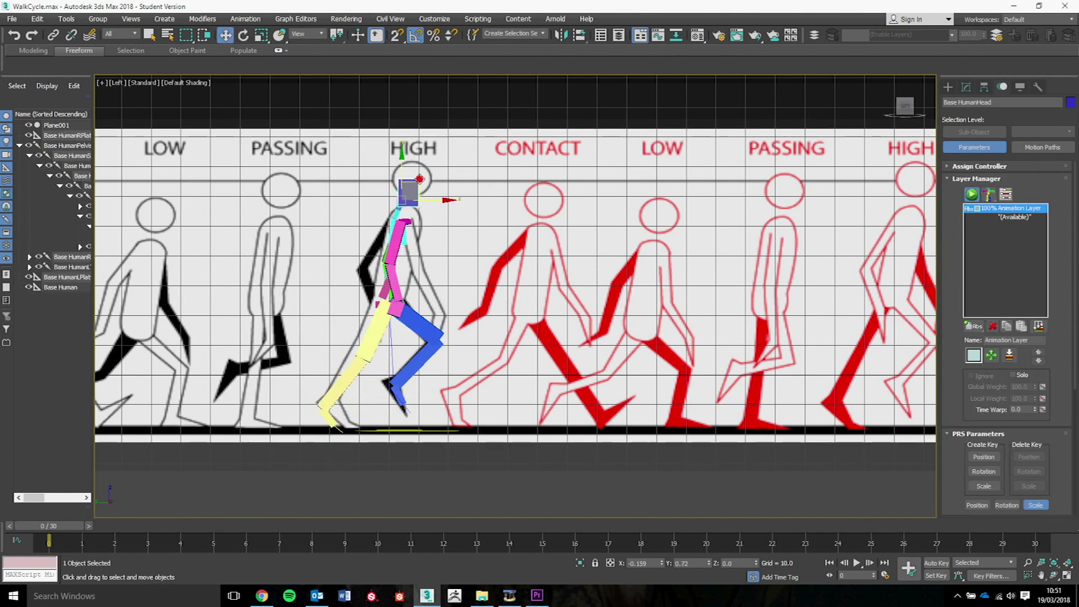
pyautogui.moveTo(396, 308); pyautogui.dragTo(450, 281)
pyautogui.press('p')
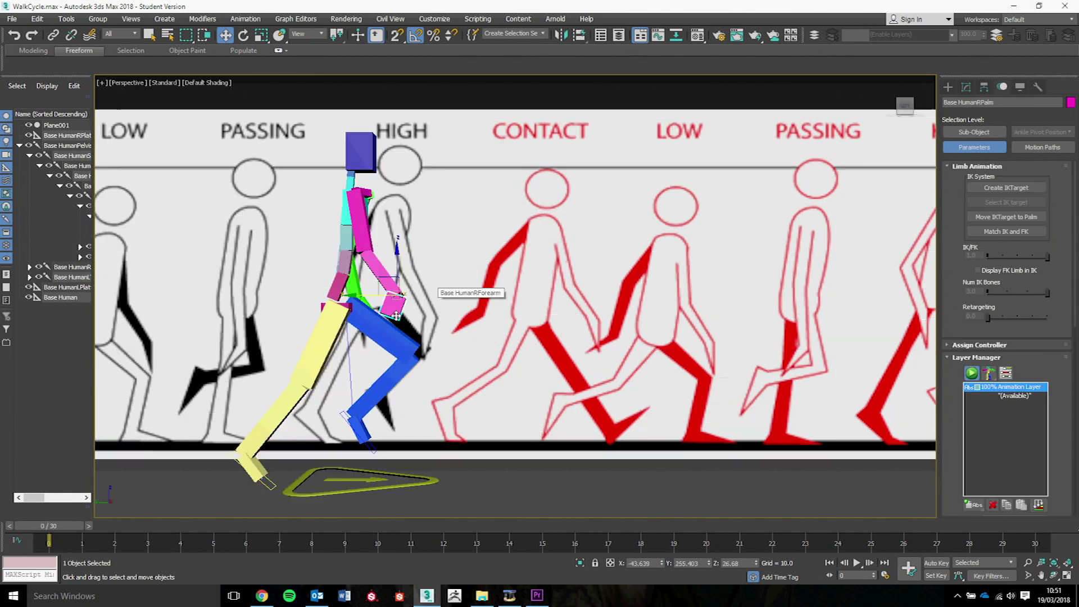
pyautogui.press('l')
# Step: Save the whole-rig pose as HIGH01 and confirm Save Hub Pose
pyautogui.click(388, 301)
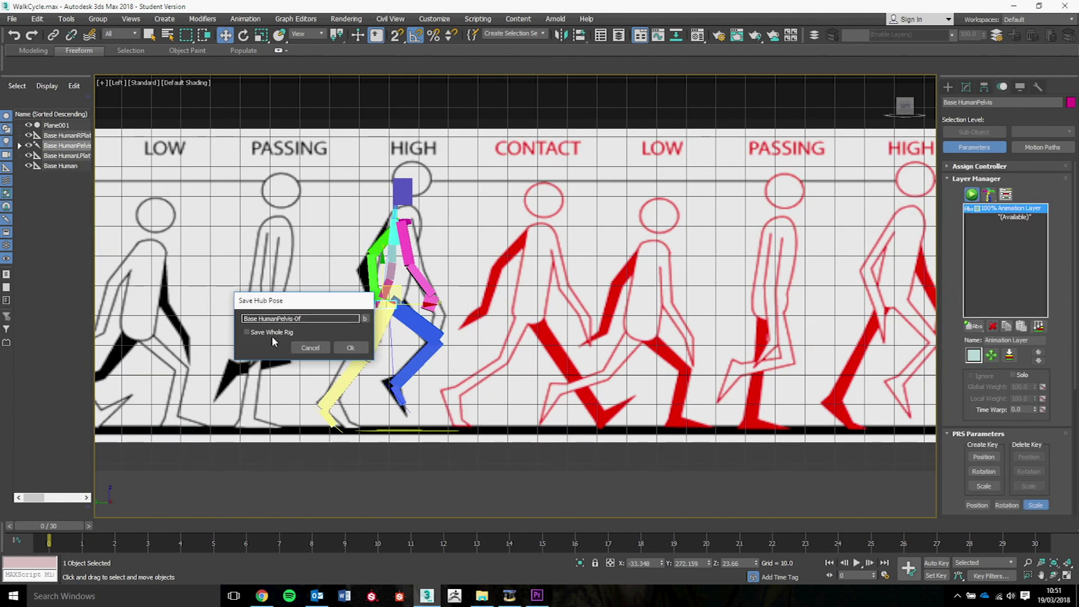
pyautogui.click(272, 334)
pyautogui.click(350, 347)
pyautogui.write('HIGH0')
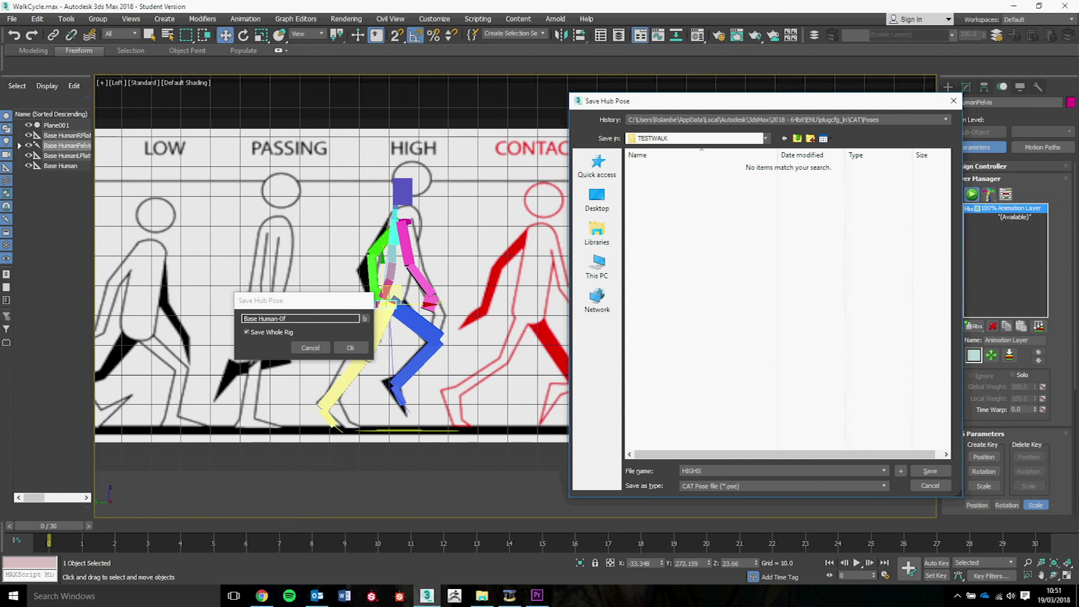
pyautogui.write('1')
pyautogui.press('Return')
pyautogui.click(361, 352)
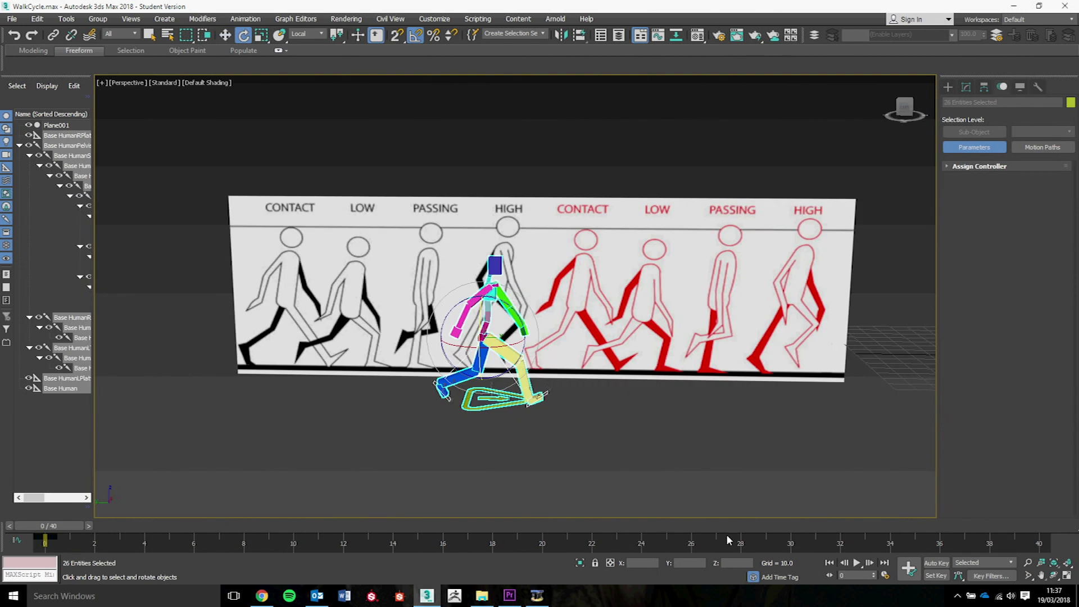
# Step: Accept the 40-frame length in Time Configuration and clear the rig selection
pyautogui.click(885, 575)
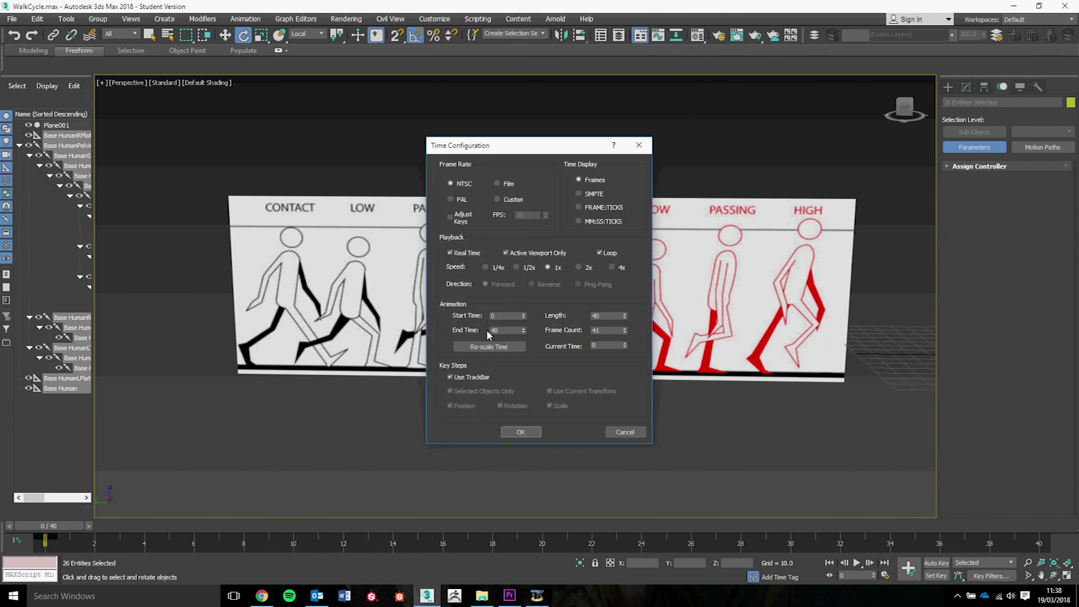
pyautogui.click(524, 429)
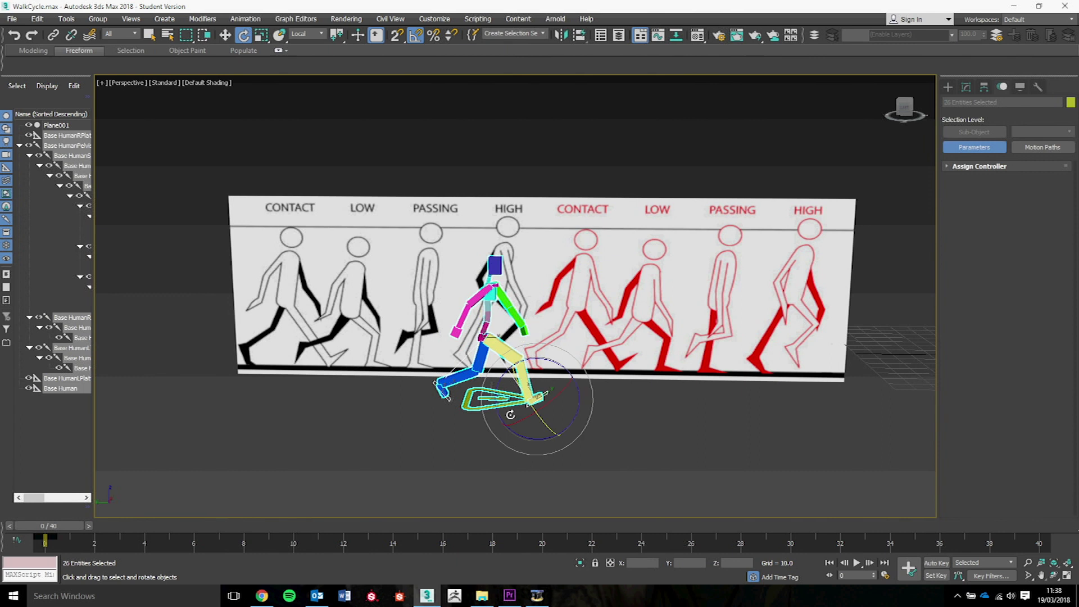
pyautogui.click(391, 479)
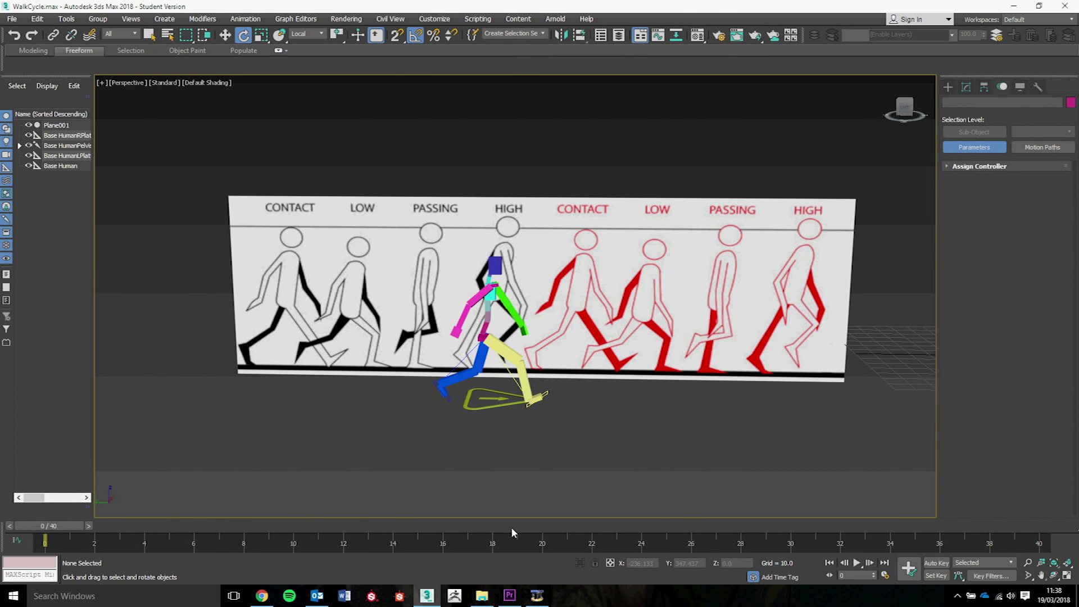
# Step: With Auto Key on, load the LOW01 pose onto the rig at frame 5
pyautogui.click(936, 563)
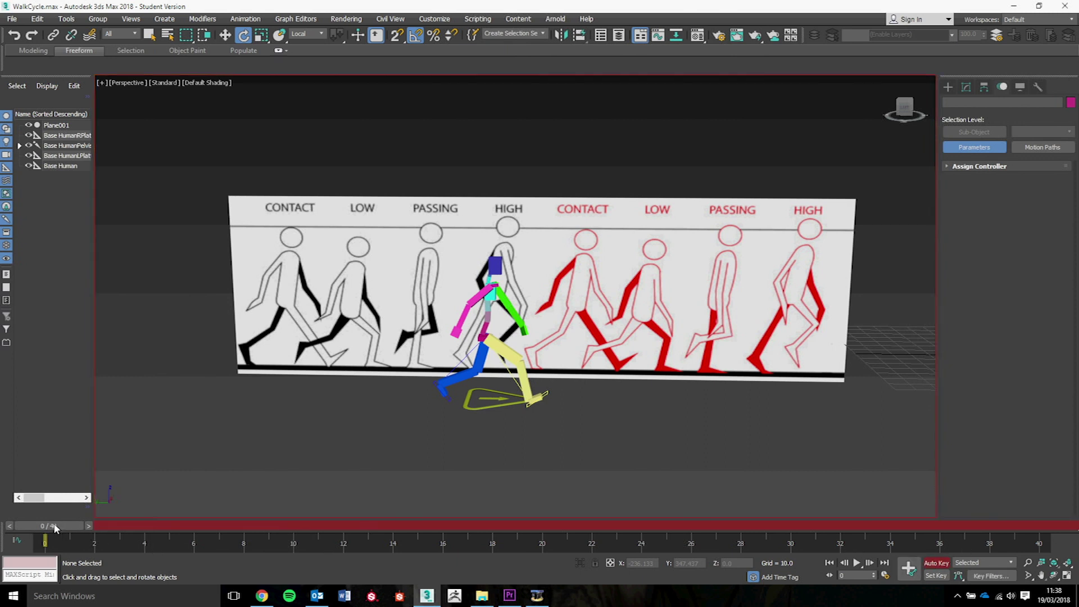
pyautogui.moveTo(54, 526); pyautogui.dragTo(172, 527)
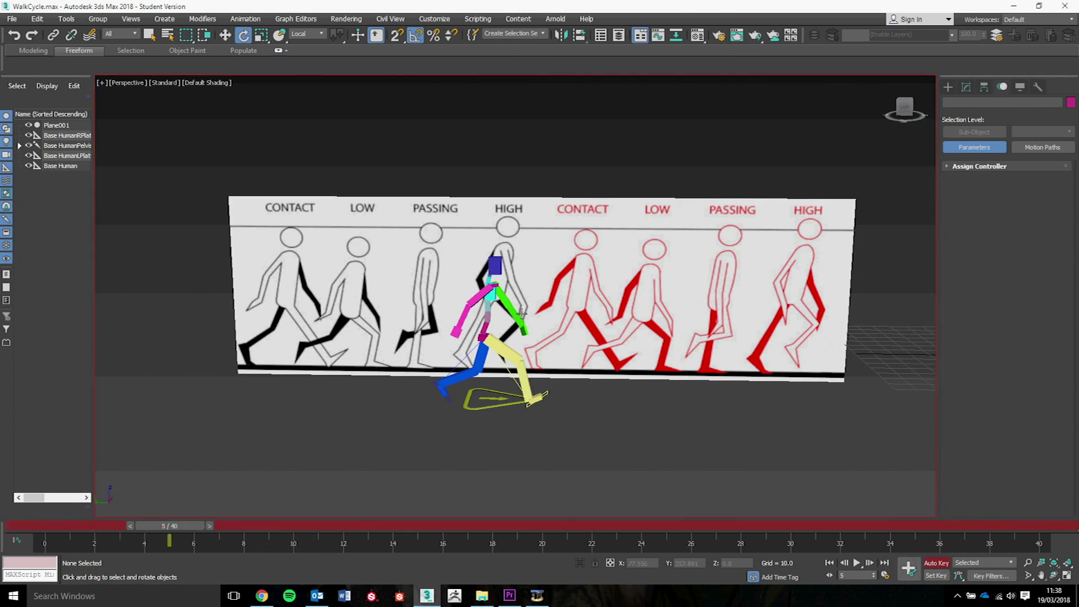
pyautogui.click(482, 337)
pyautogui.rightClick(478, 339)
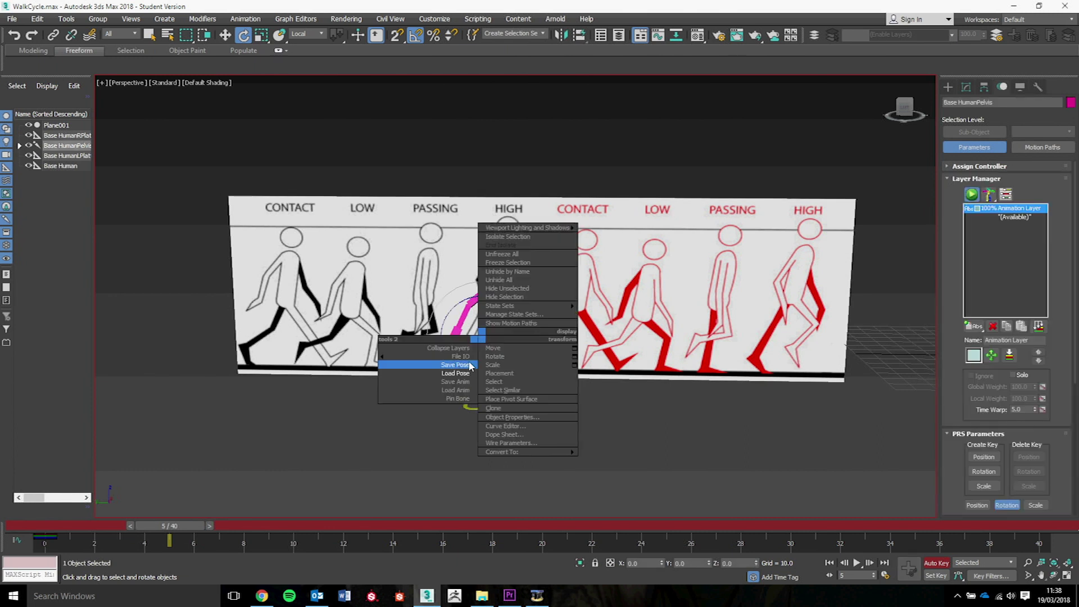
pyautogui.click(467, 373)
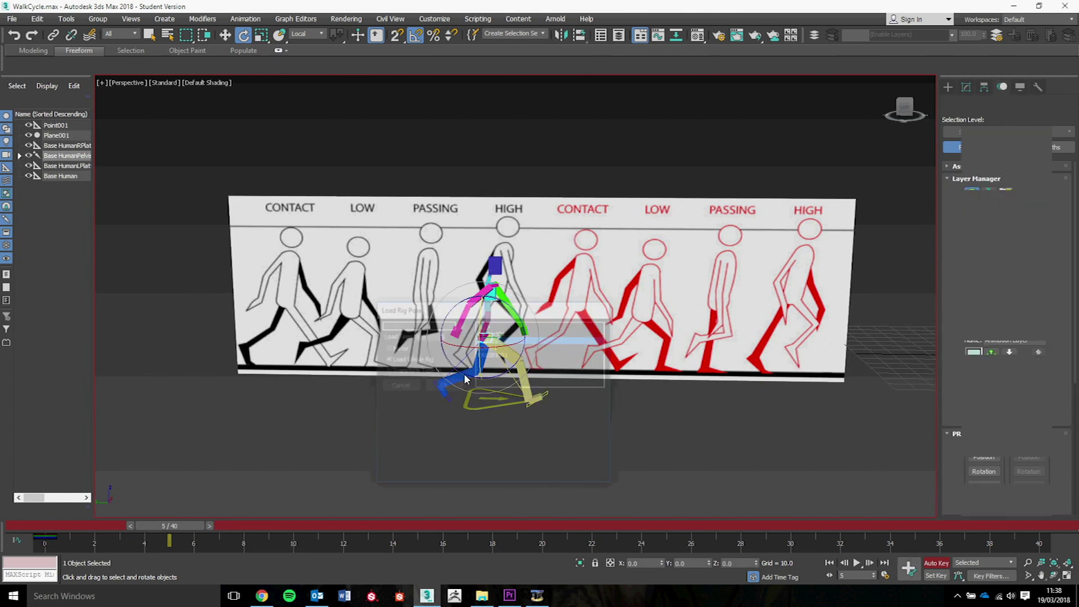
pyautogui.click(497, 348)
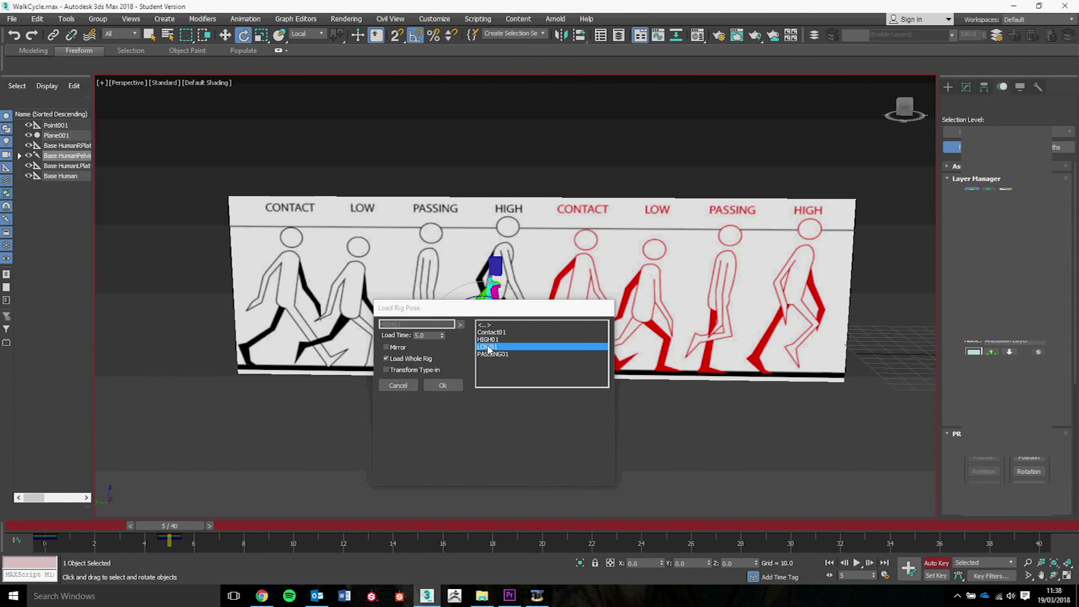
pyautogui.click(441, 385)
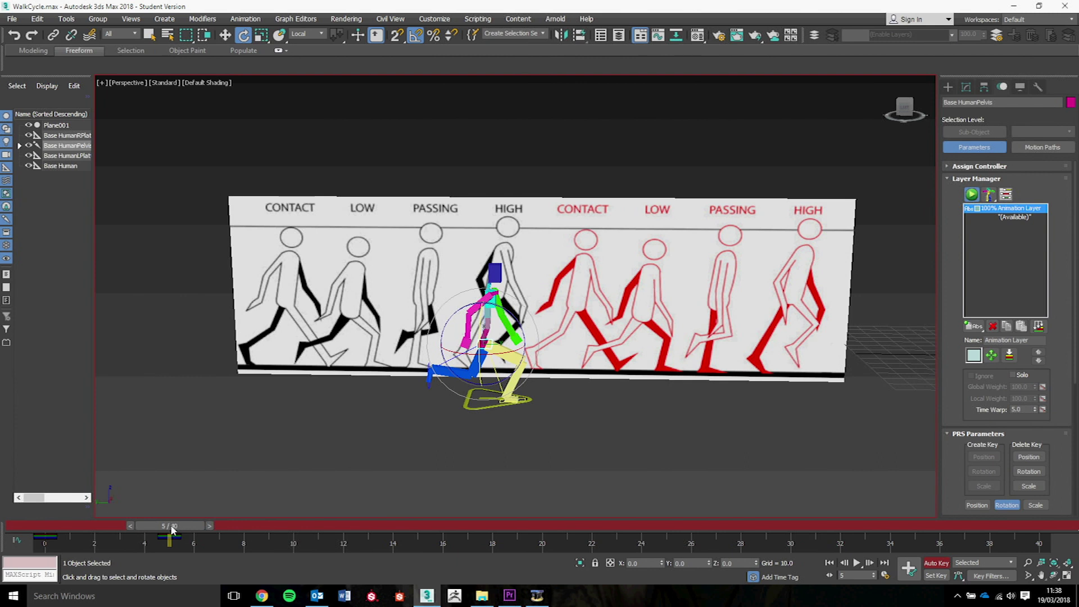
# Step: Load the PASSING01 pose as a key at frame 10
pyautogui.moveTo(172, 529); pyautogui.dragTo(293, 531)
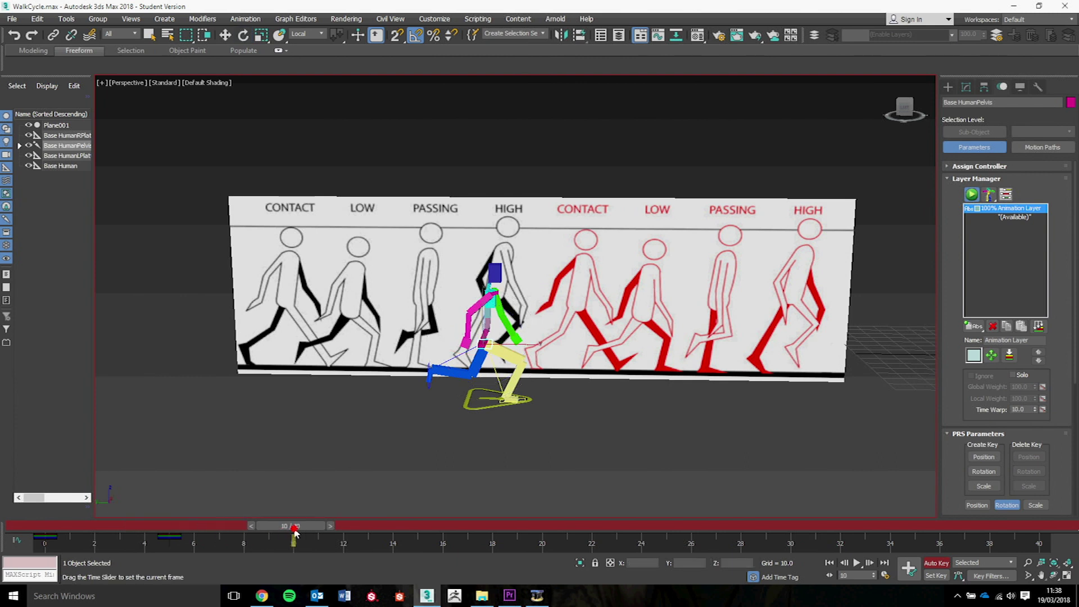
pyautogui.press('e')
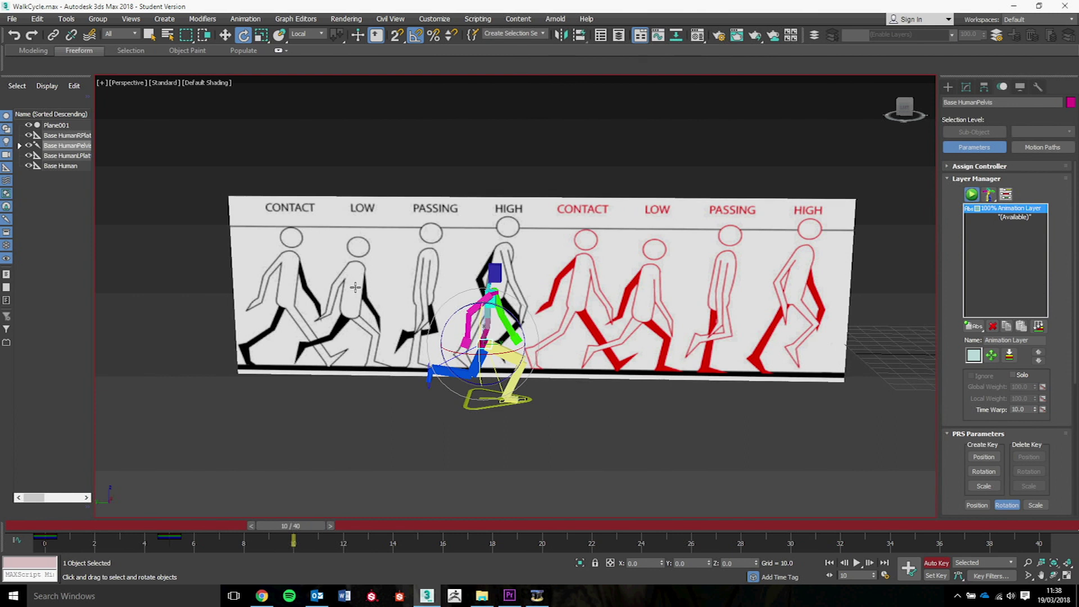
pyautogui.rightClick(478, 343)
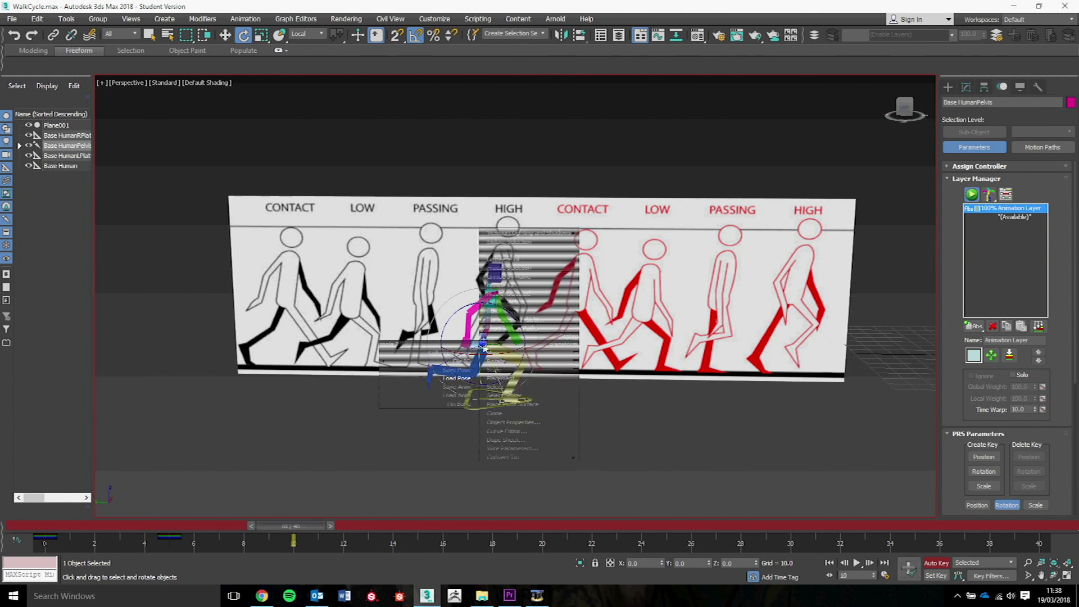
pyautogui.click(464, 380)
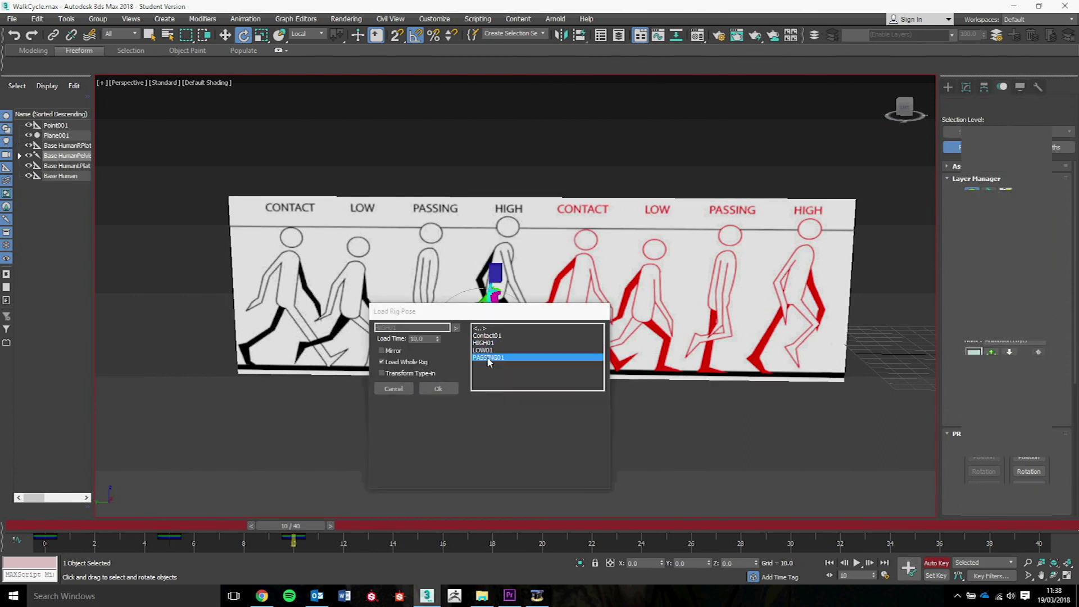
pyautogui.click(439, 389)
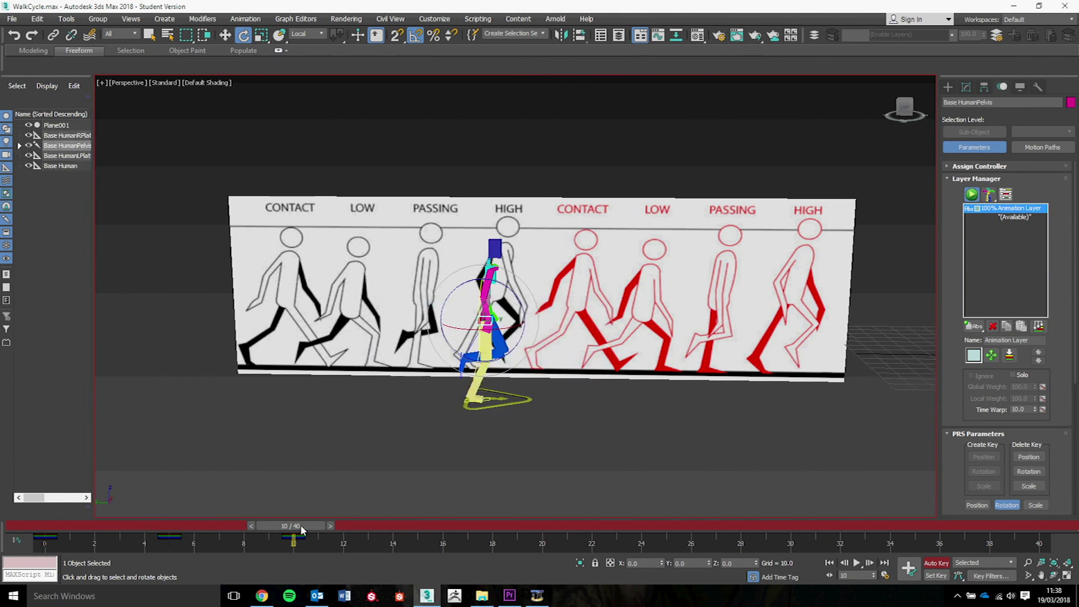
# Step: Load the HIGH01 pose as a key at frame 15
pyautogui.moveTo(302, 529); pyautogui.dragTo(411, 529)
pyautogui.rightClick(485, 320)
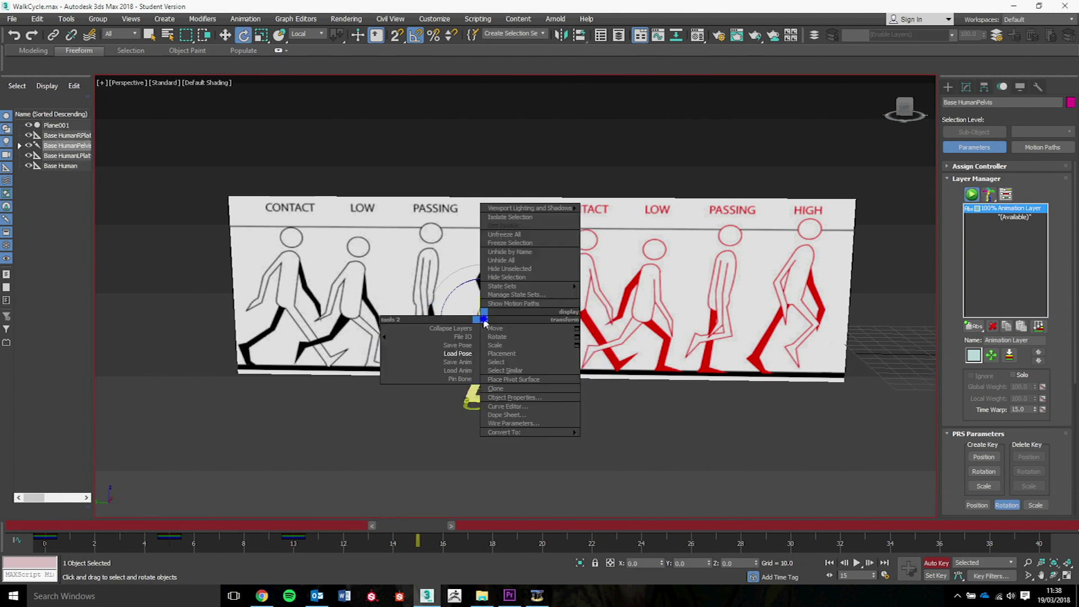
pyautogui.click(457, 354)
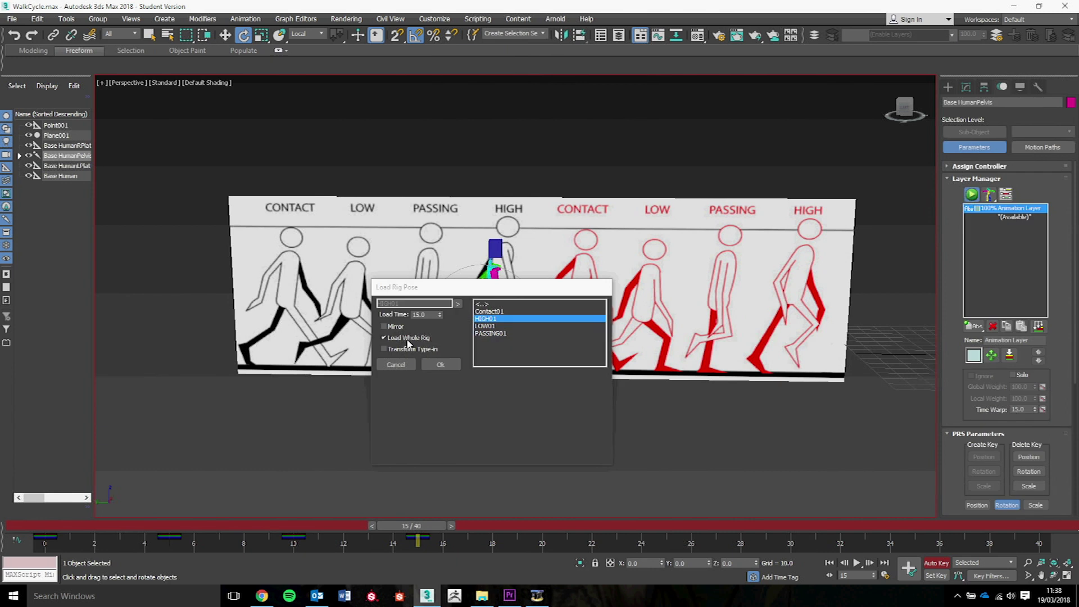
pyautogui.click(441, 364)
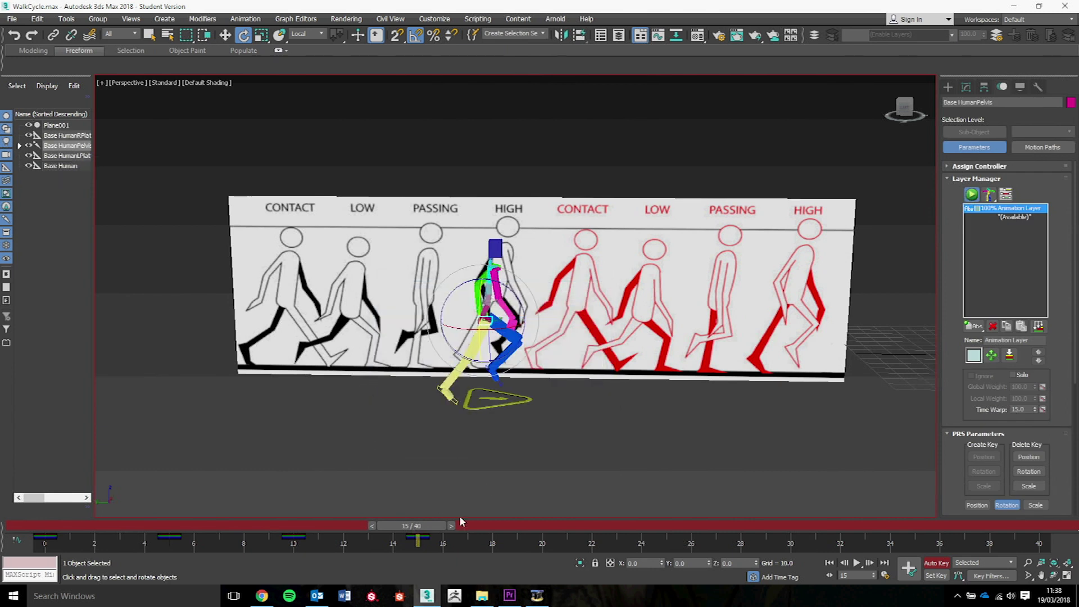
# Step: Load Contact01 mirrored onto the opposite side as a key at frame 20
pyautogui.moveTo(426, 527); pyautogui.dragTo(549, 533)
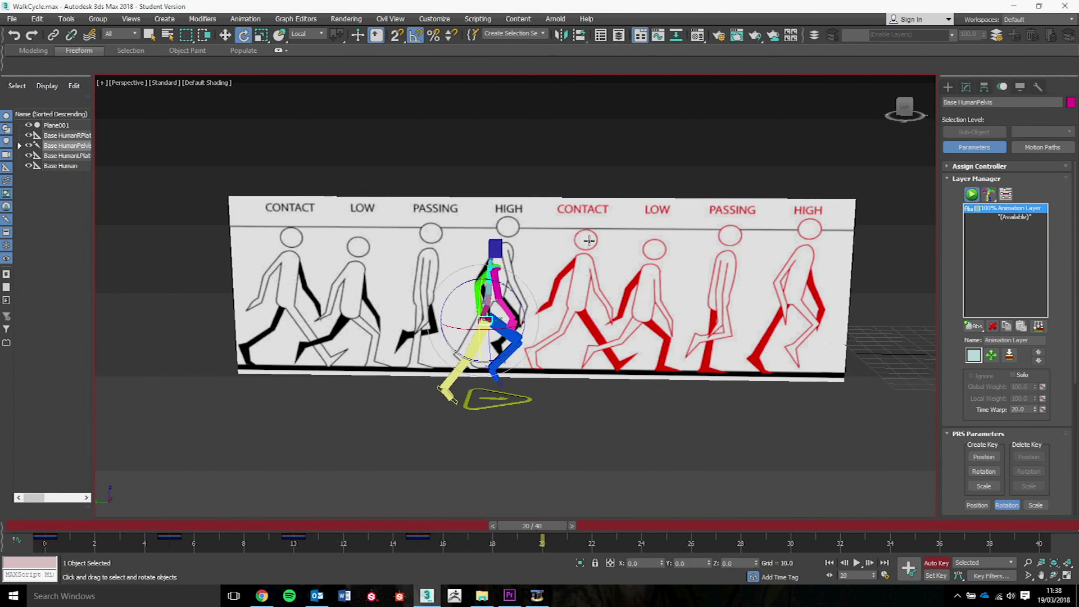
pyautogui.rightClick(481, 318)
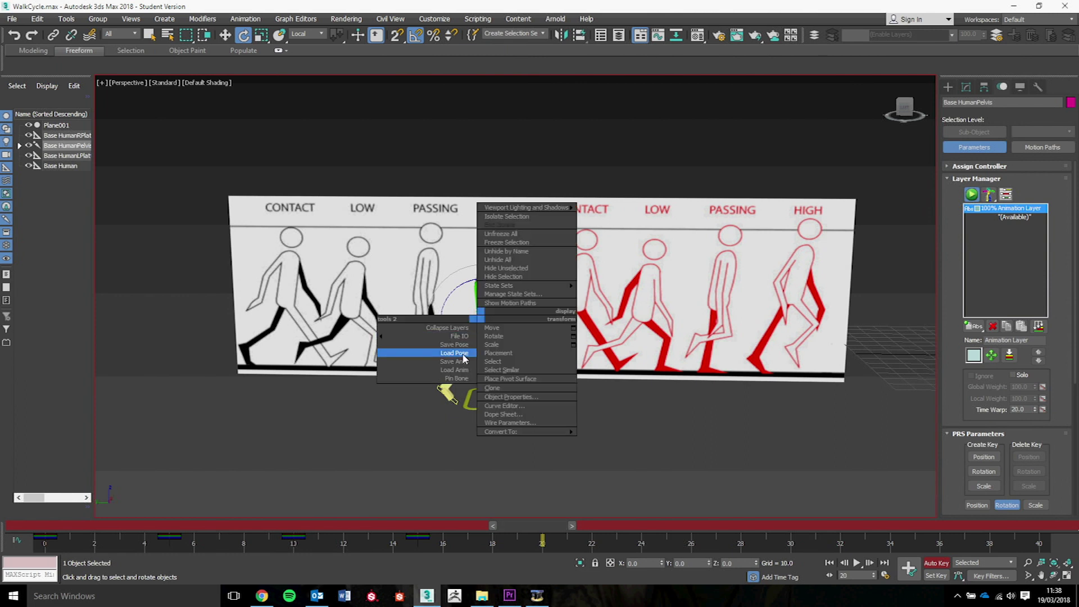
pyautogui.click(462, 355)
pyautogui.click(488, 312)
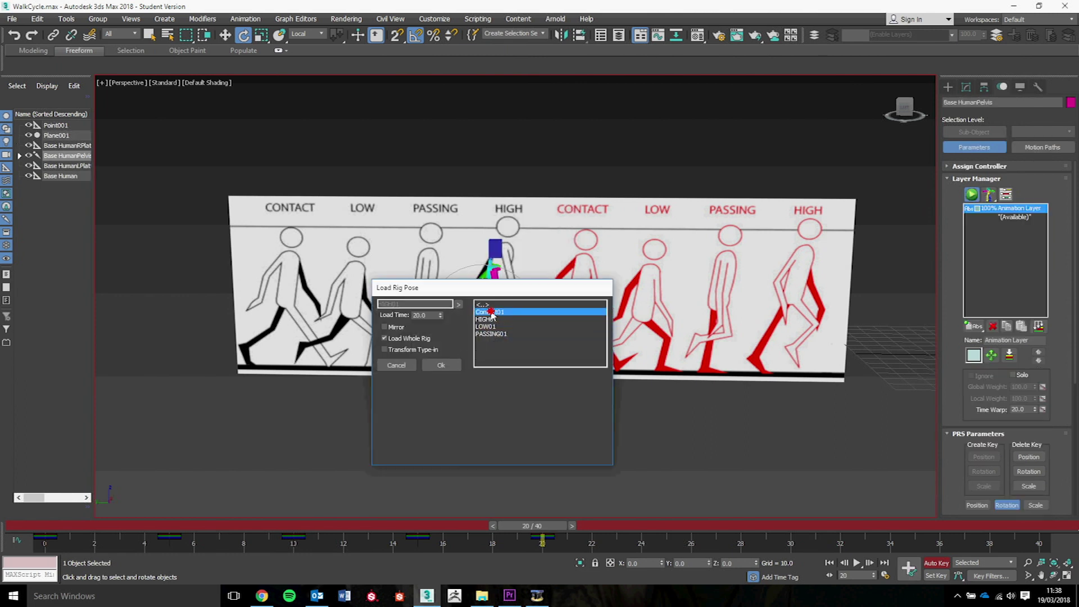
pyautogui.click(387, 328)
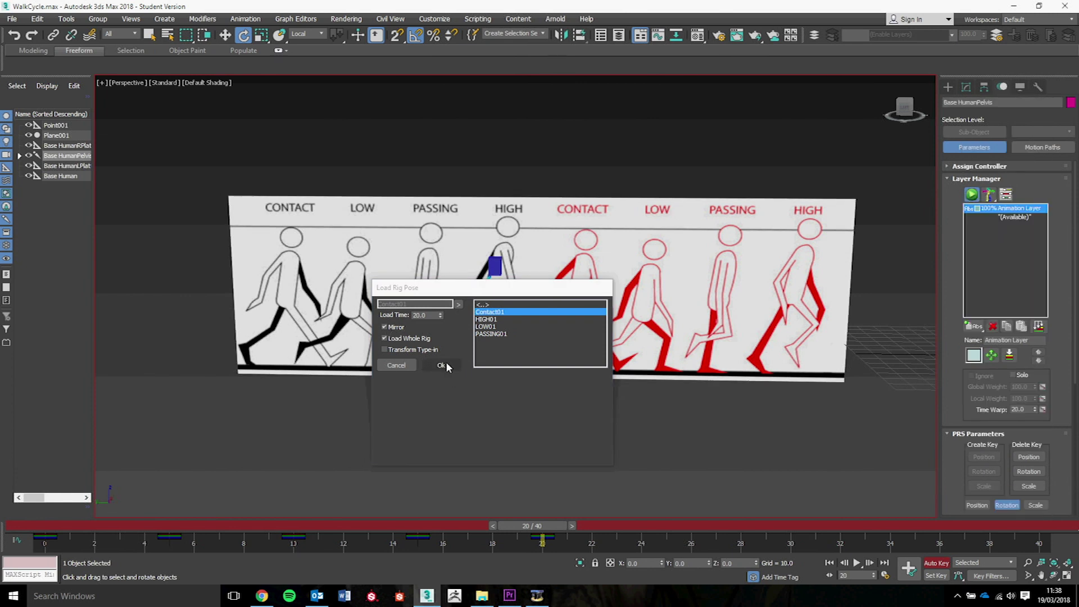
pyautogui.click(442, 366)
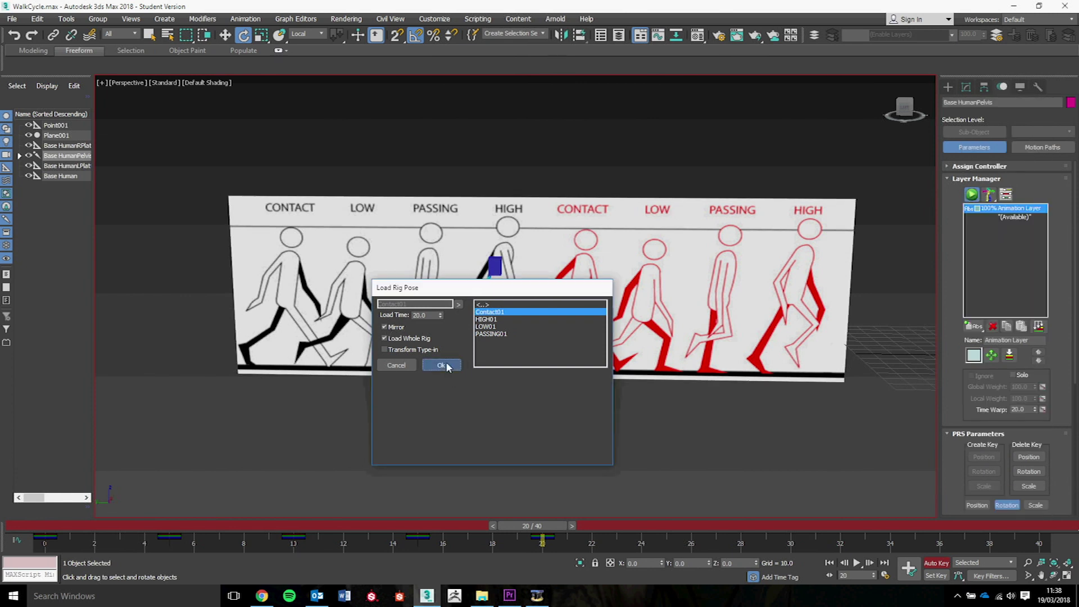
# Step: Load the mirrored LOW01 pose as a key at frame 25
pyautogui.moveTo(538, 529); pyautogui.dragTo(654, 528)
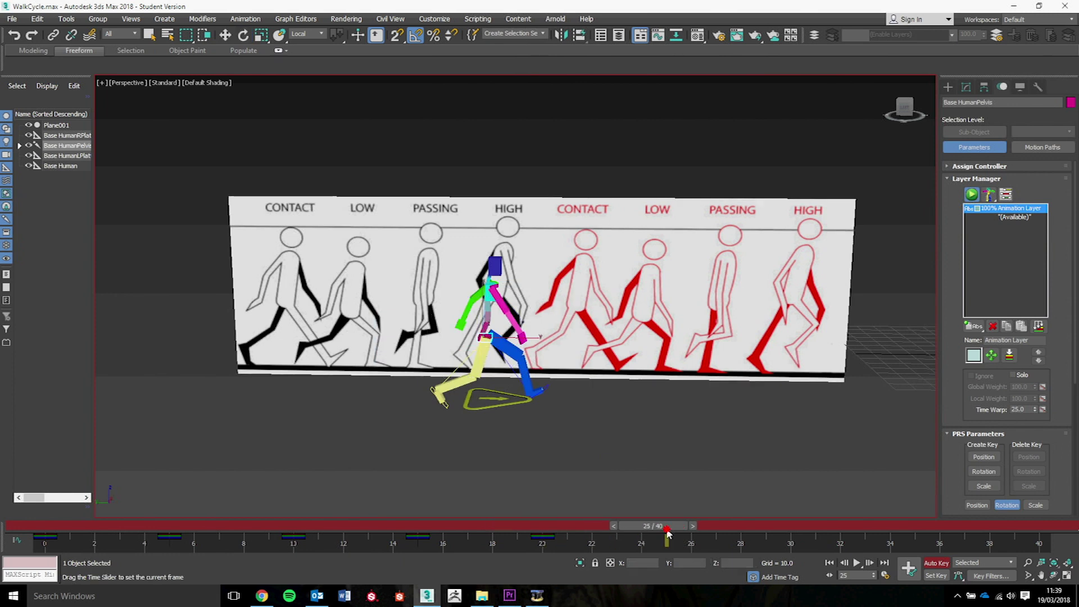
pyautogui.rightClick(482, 340)
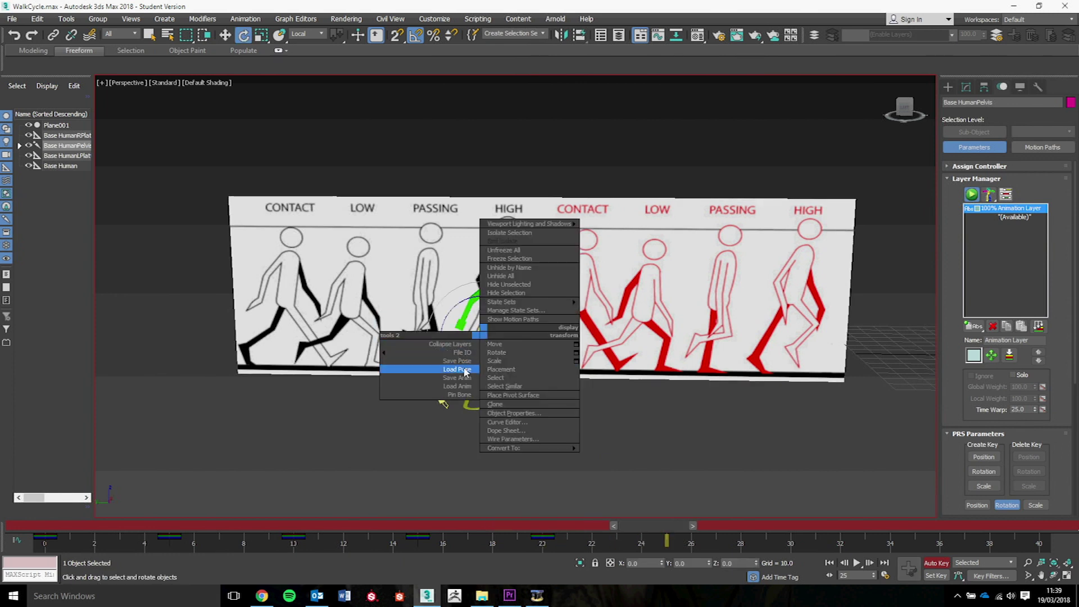
pyautogui.click(460, 365)
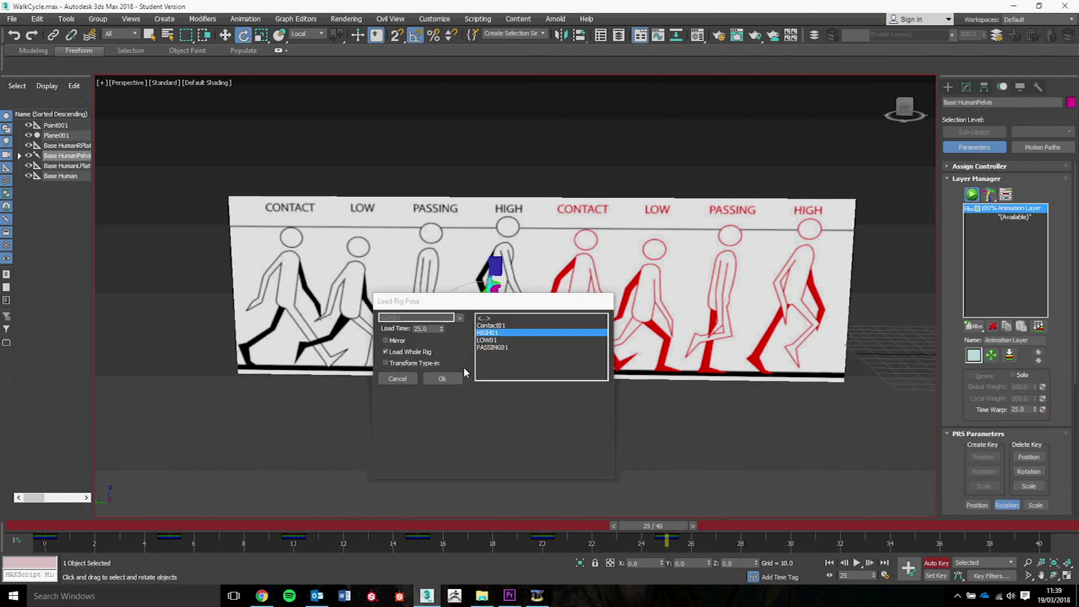
pyautogui.click(486, 340)
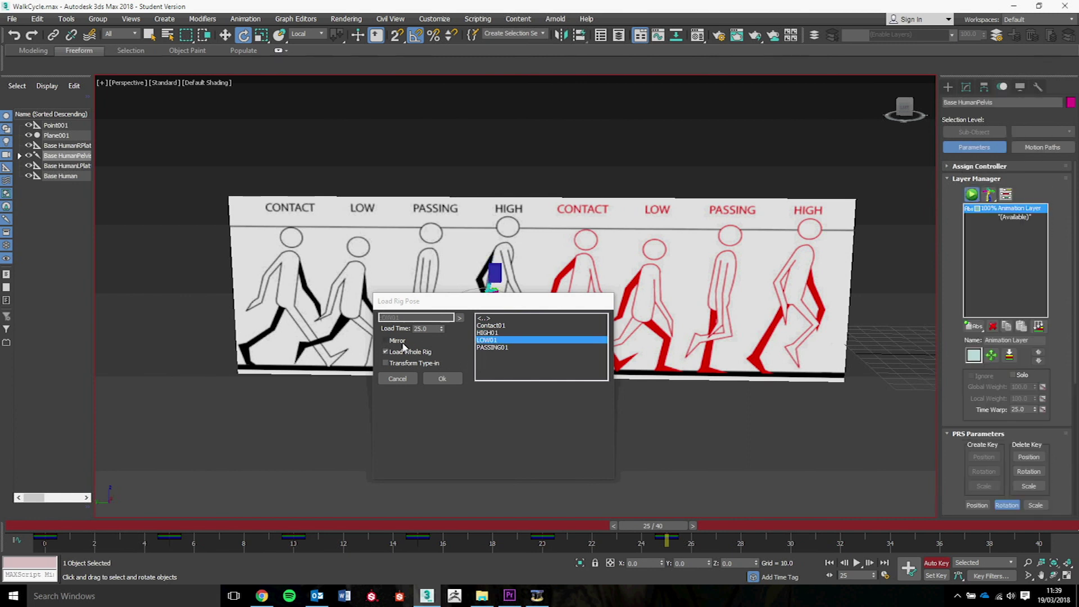
pyautogui.click(442, 378)
# Step: Load the PASSING01 pose as a key at frame 30
pyautogui.moveTo(665, 530); pyautogui.dragTo(787, 530)
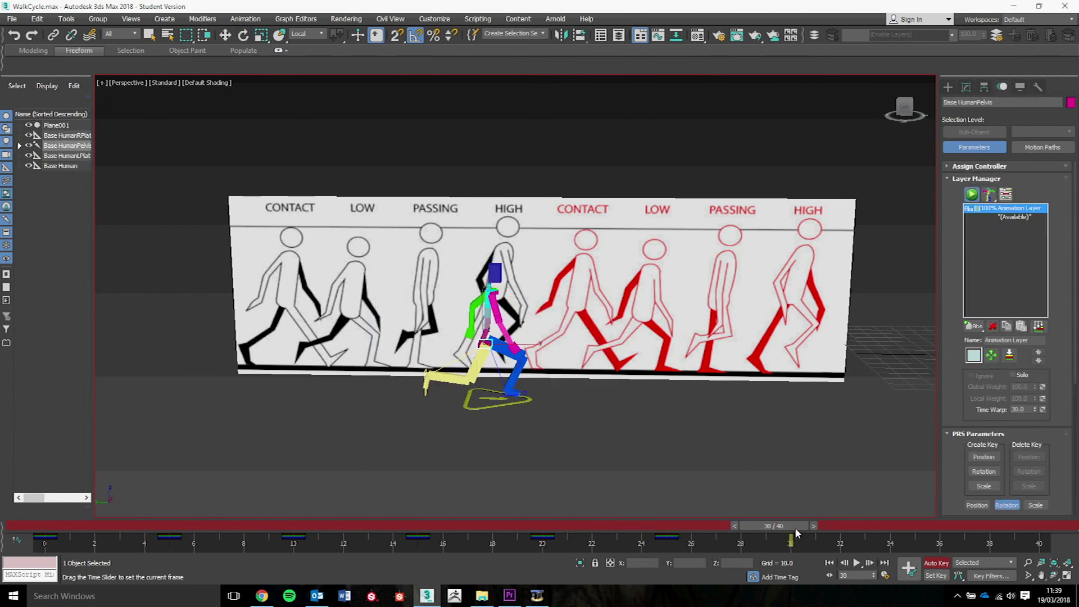
pyautogui.rightClick(485, 340)
pyautogui.click(460, 365)
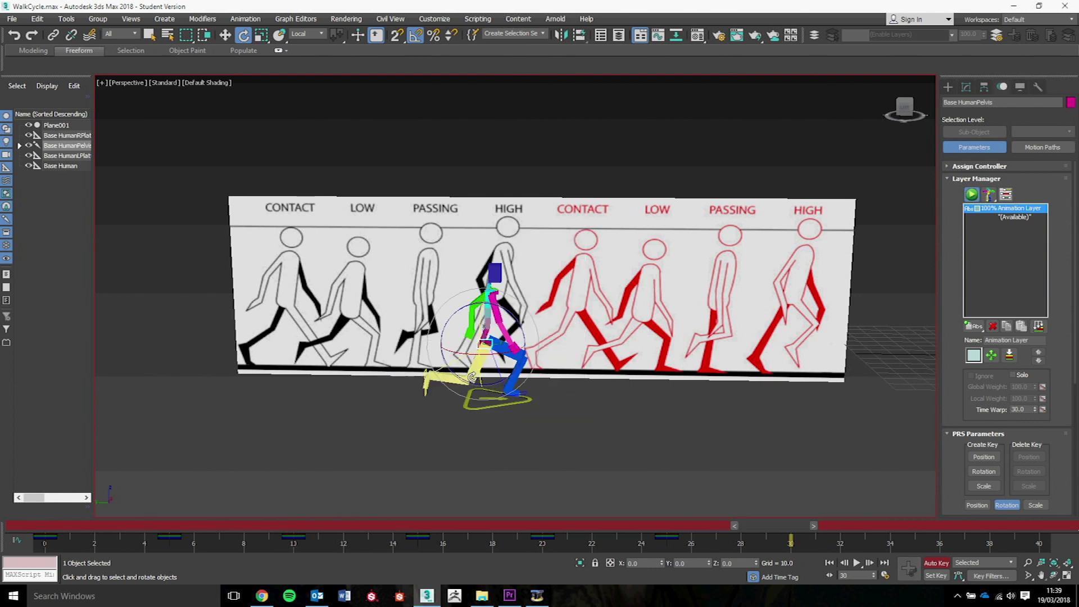
pyautogui.click(513, 356)
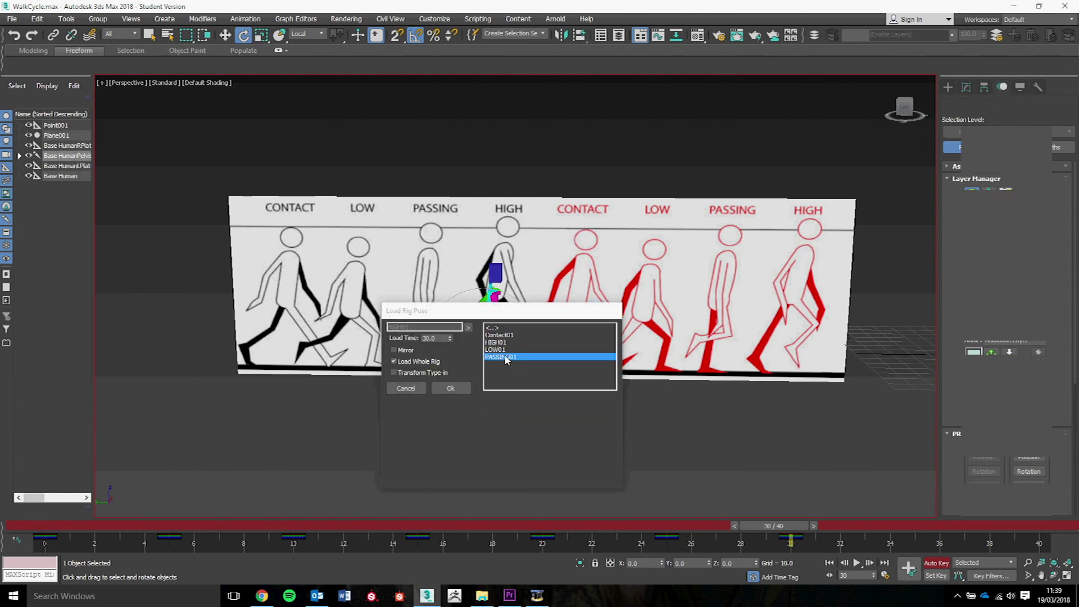
pyautogui.click(451, 388)
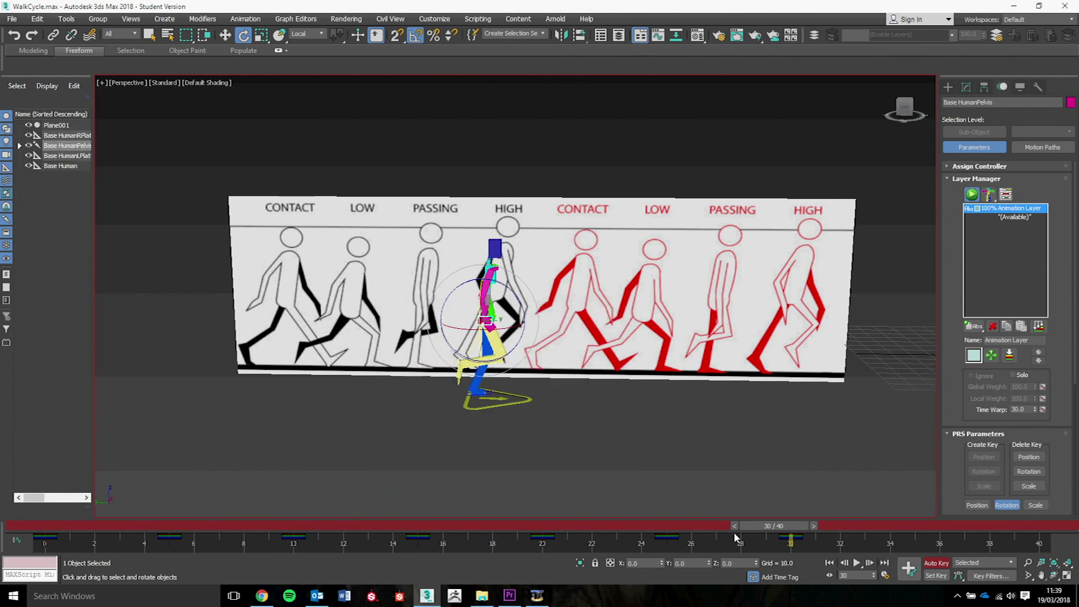
# Step: Scrub back through the walk, then load HIGH01 as a key at frame 35
pyautogui.moveTo(735, 538); pyautogui.dragTo(918, 546)
pyautogui.press('e')
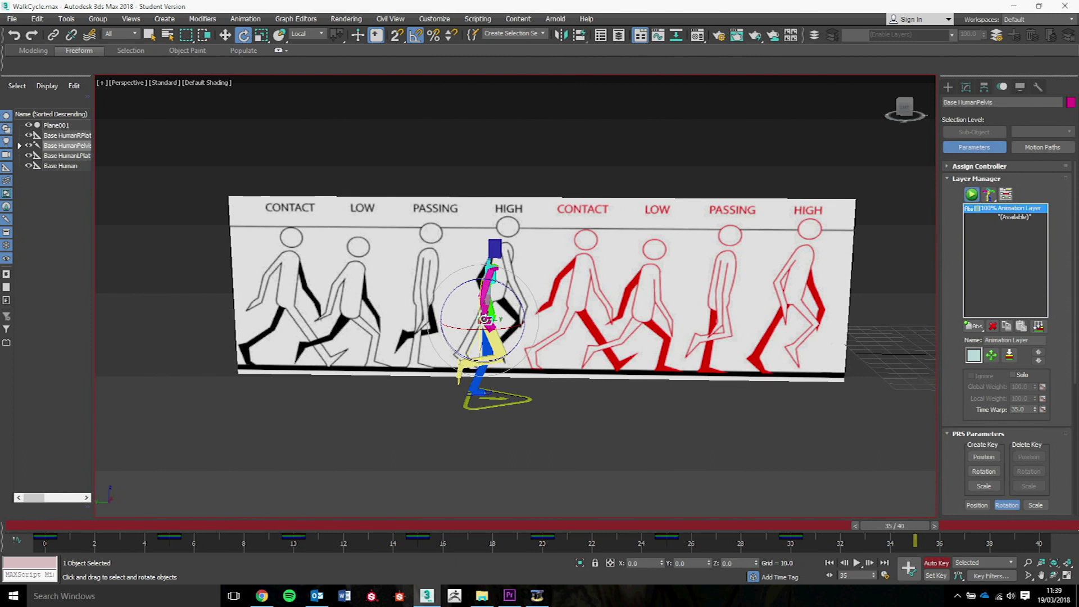
pyautogui.rightClick(485, 319)
pyautogui.click(460, 353)
pyautogui.click(503, 317)
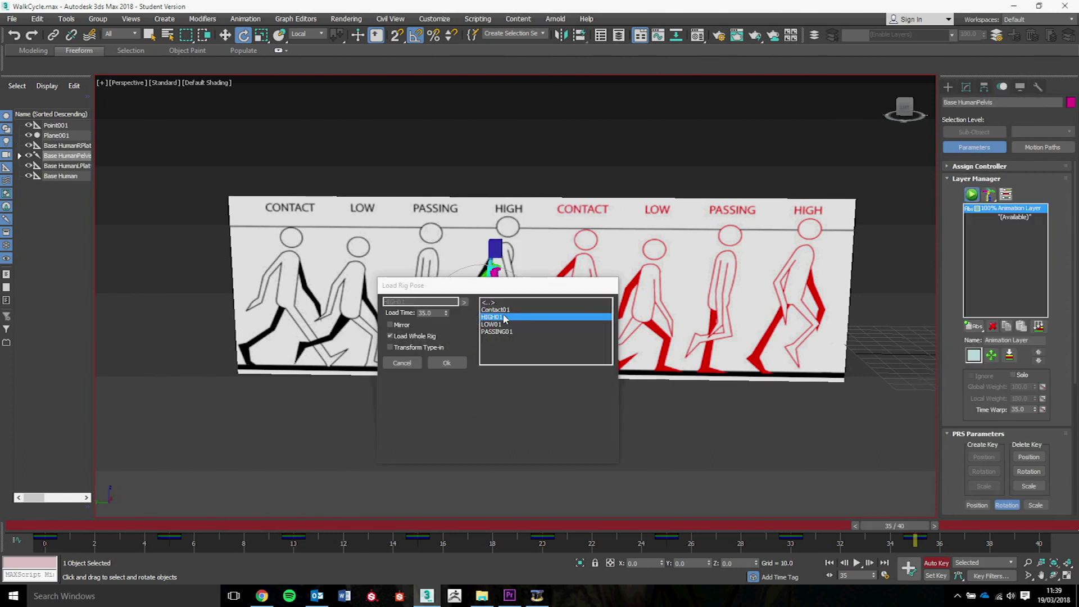
pyautogui.click(447, 363)
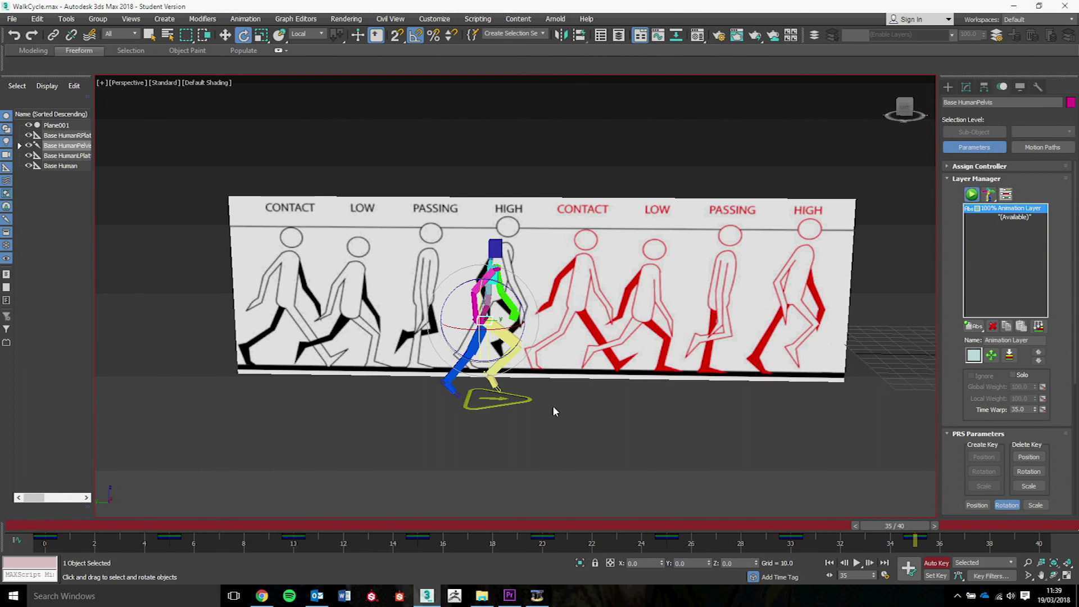
# Step: Load Contact01 as a key at frame 40 to close the walk loop
pyautogui.moveTo(881, 529); pyautogui.dragTo(1019, 544)
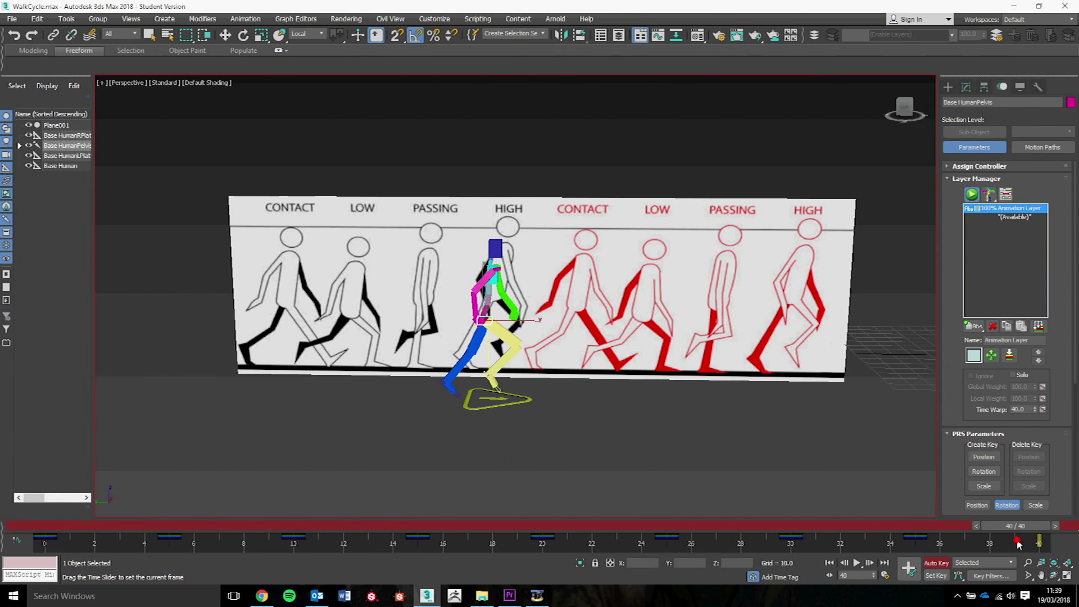
pyautogui.press('e')
pyautogui.rightClick(480, 322)
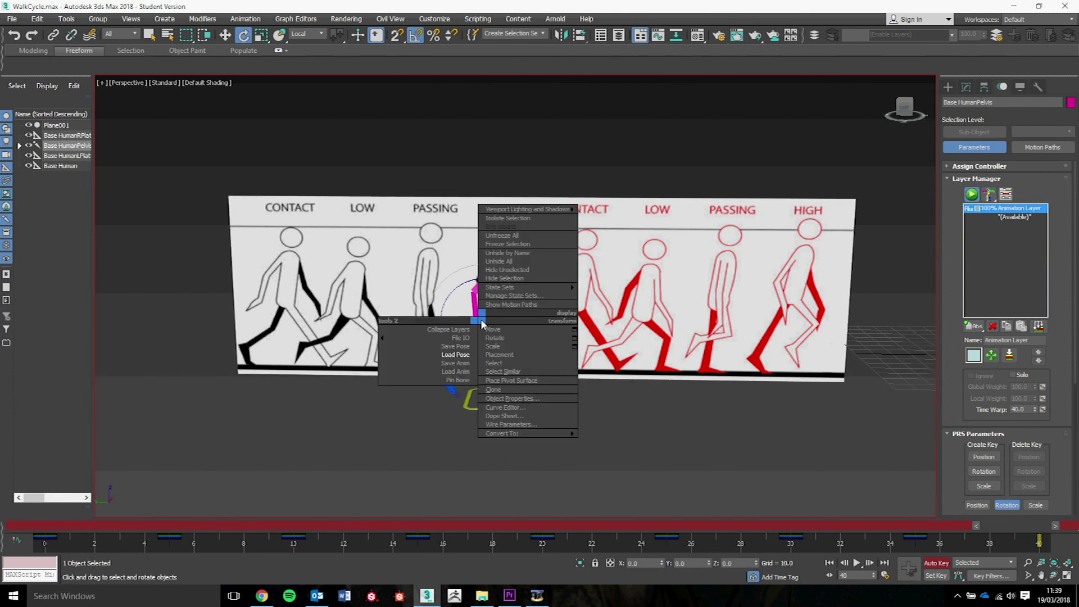
pyautogui.click(455, 355)
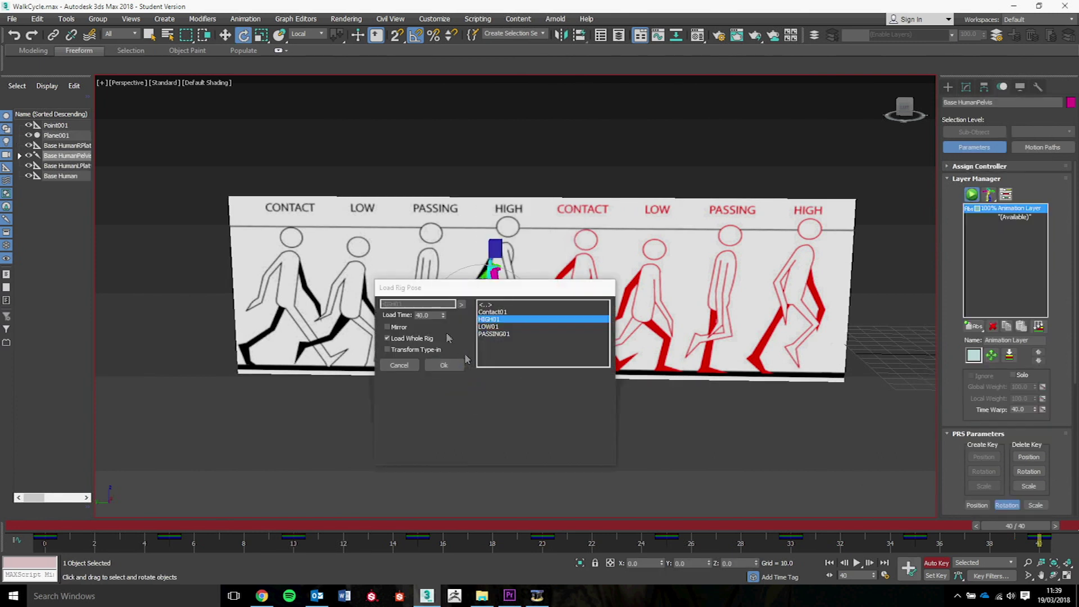
pyautogui.click(487, 312)
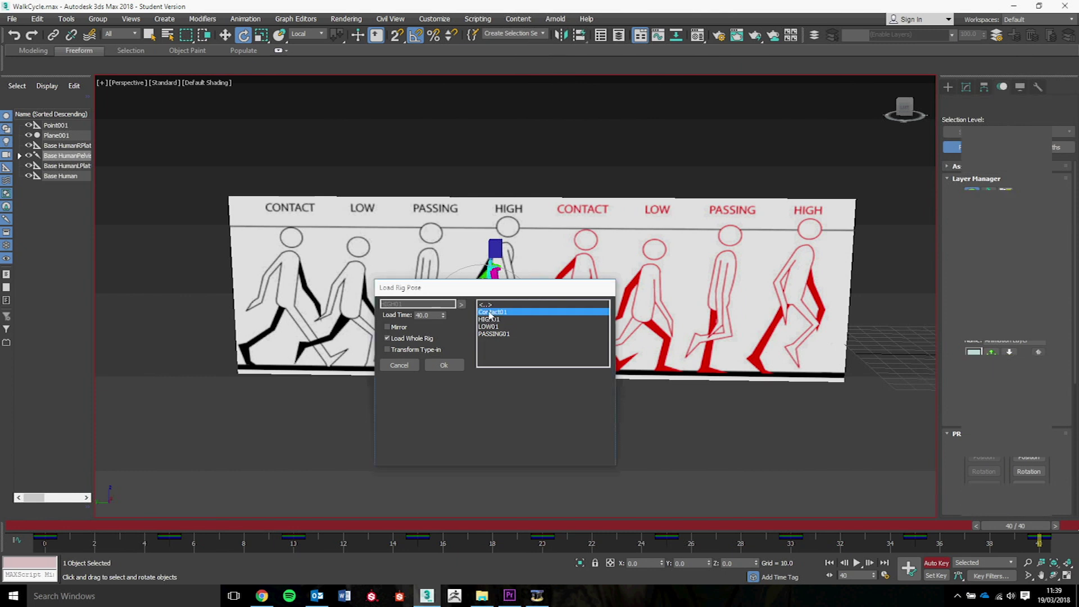
pyautogui.click(444, 365)
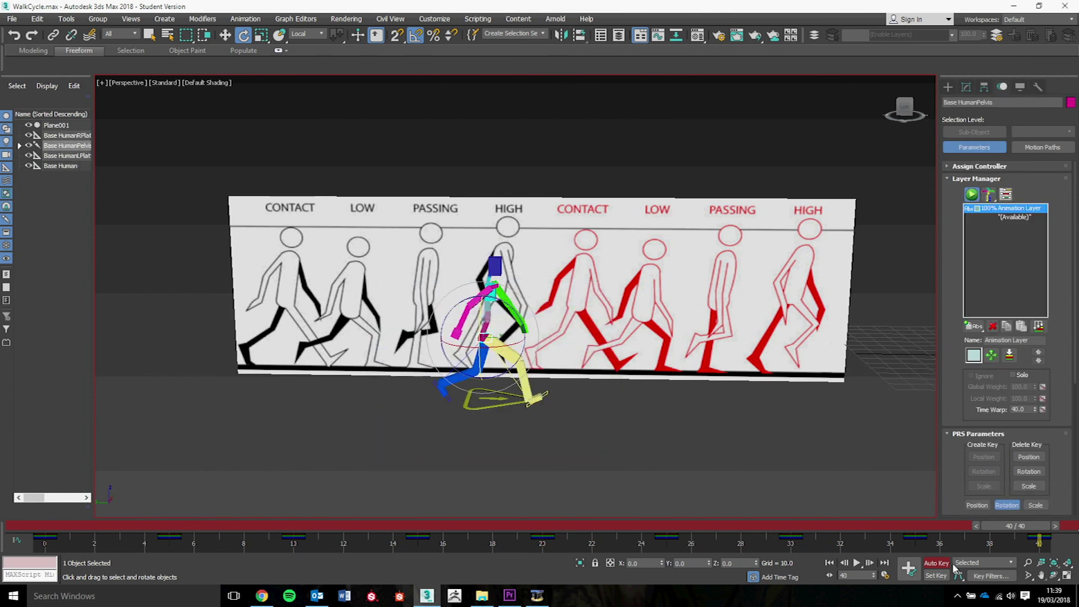
# Step: Play the walk cycle from an orbited angle, stop it, and scrub back to the start
pyautogui.click(857, 563)
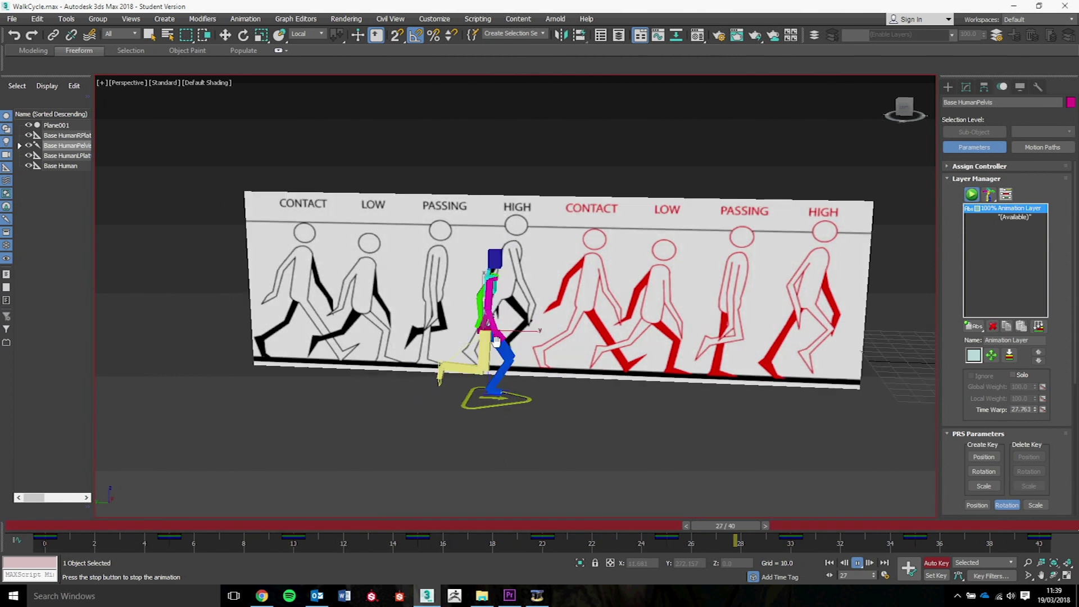
pyautogui.keyDown('alt'); pyautogui.moveTo(481, 351); pyautogui.dragTo(510, 369, button='middle'); pyautogui.keyUp('alt')
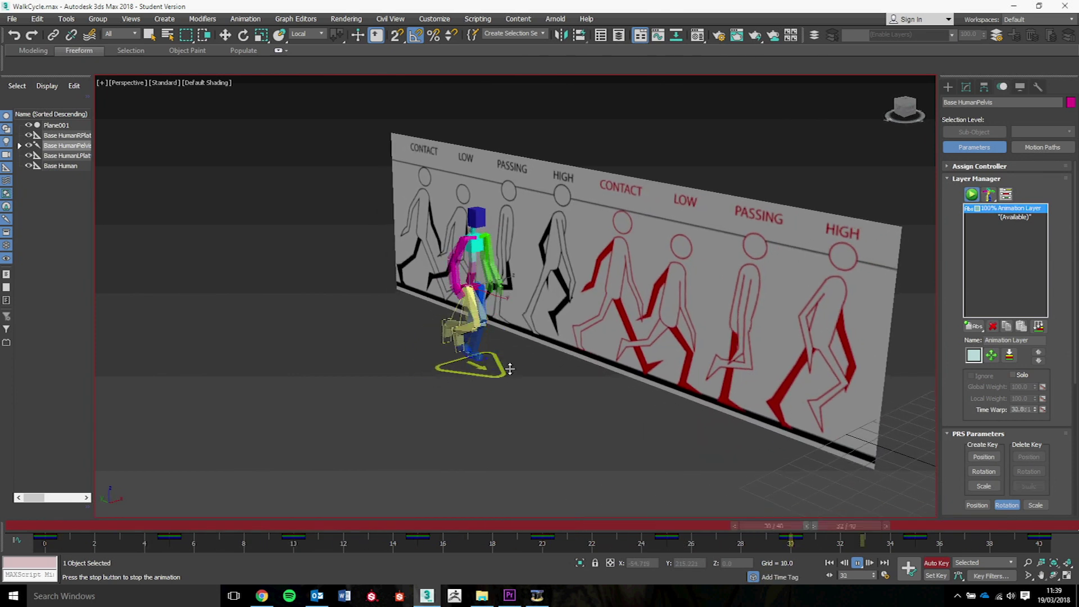
pyautogui.click(858, 563)
pyautogui.moveTo(844, 528); pyautogui.dragTo(168, 554)
# Step: At frame 5, rotate the pelvis 5 degrees about Y and adjust the right foot's rotation
pyautogui.press('e')
pyautogui.keyDown('alt'); pyautogui.moveTo(464, 393); pyautogui.dragTo(493, 290, button='middle'); pyautogui.keyUp('alt')
pyautogui.scroll(3, 430, 337)
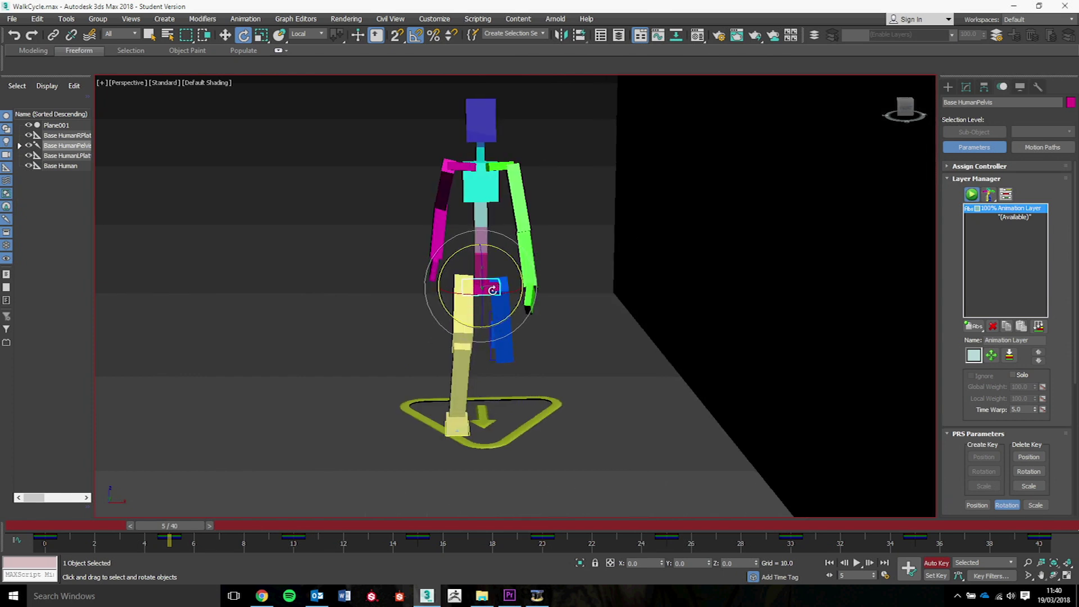
pyautogui.moveTo(504, 255); pyautogui.dragTo(520, 262)
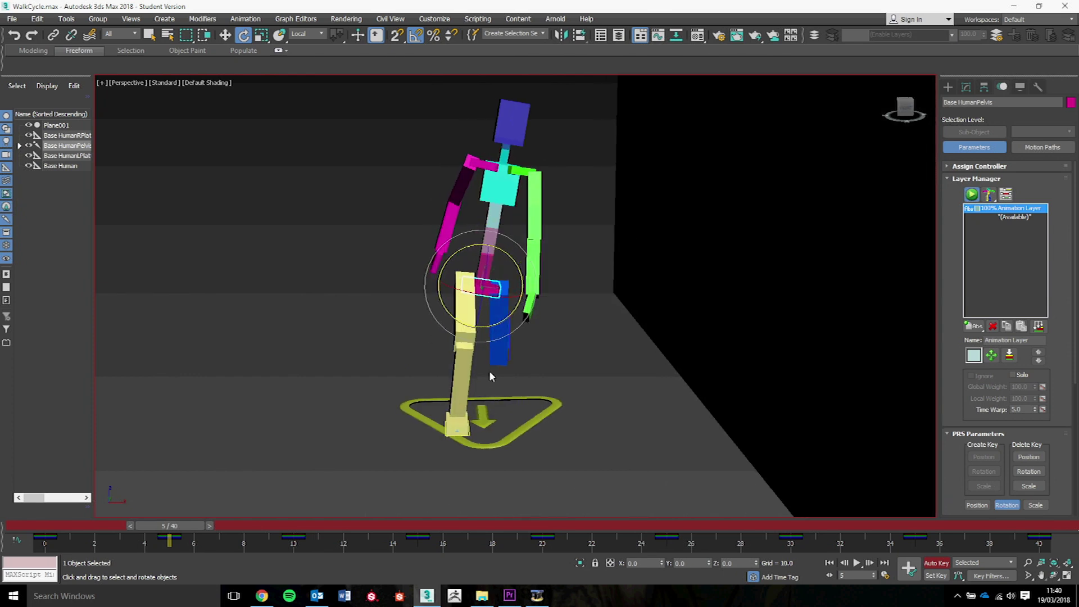
pyautogui.click(451, 417)
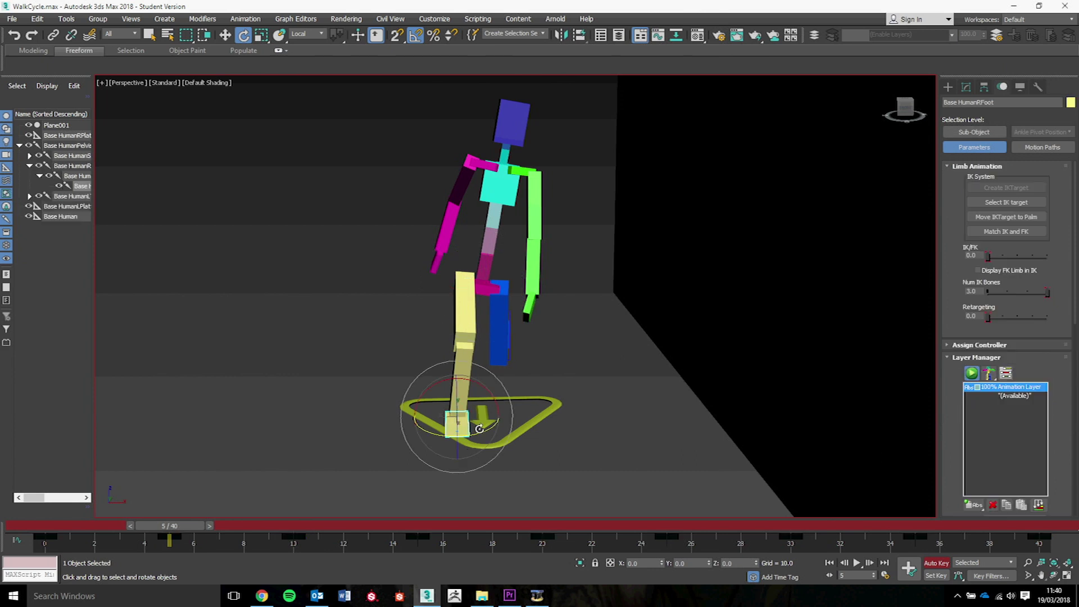
pyautogui.moveTo(476, 429); pyautogui.dragTo(486, 418)
pyautogui.press('w')
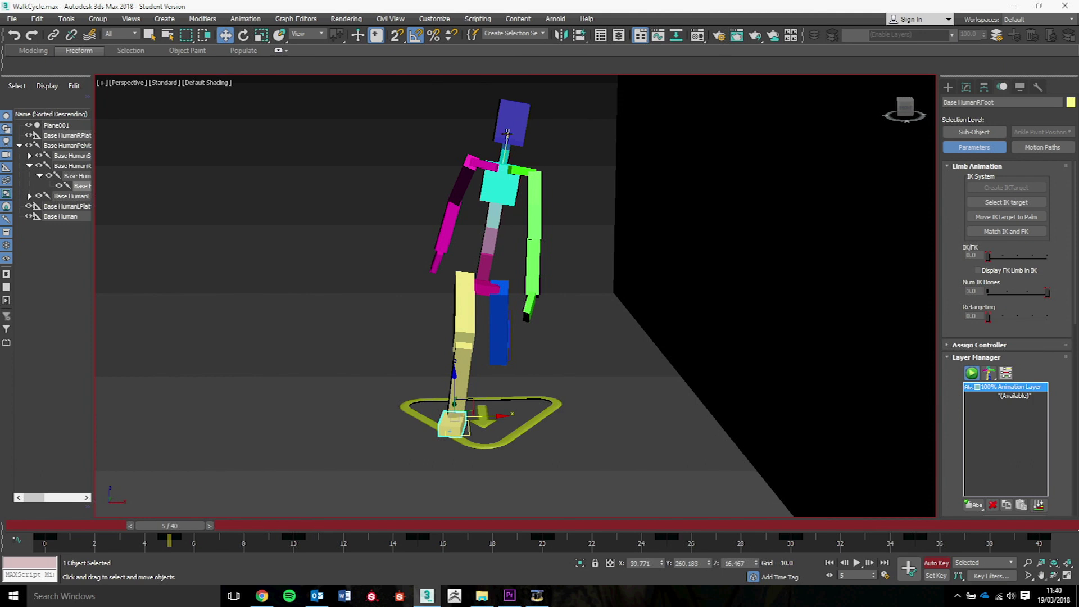
# Step: Tilt the head slightly at frame 5, then scrub forward through the cycle
pyautogui.click(506, 133)
pyautogui.press('e')
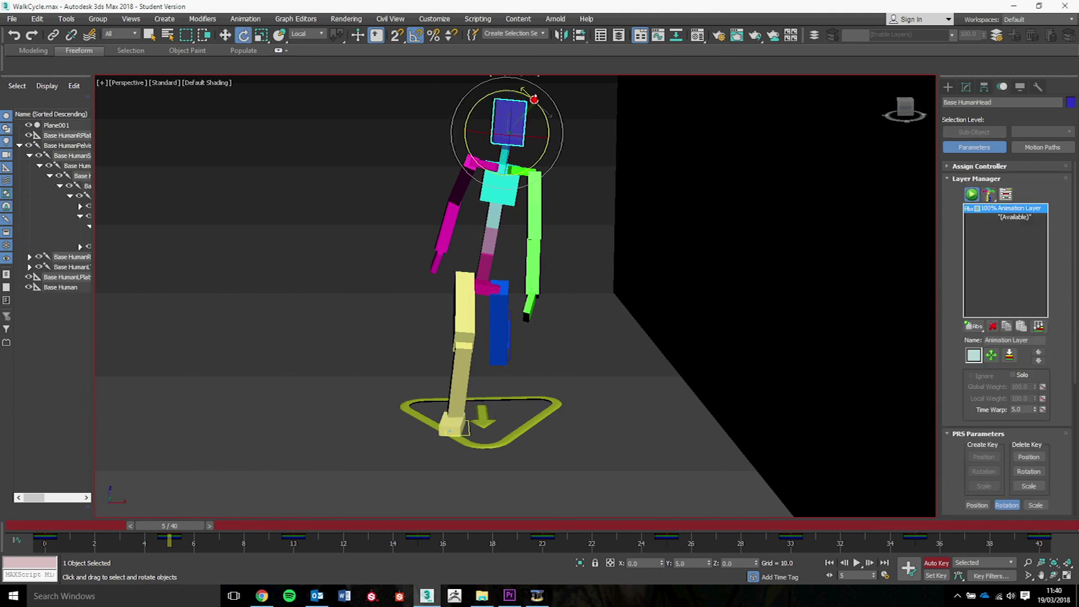
pyautogui.moveTo(540, 100); pyautogui.dragTo(530, 97)
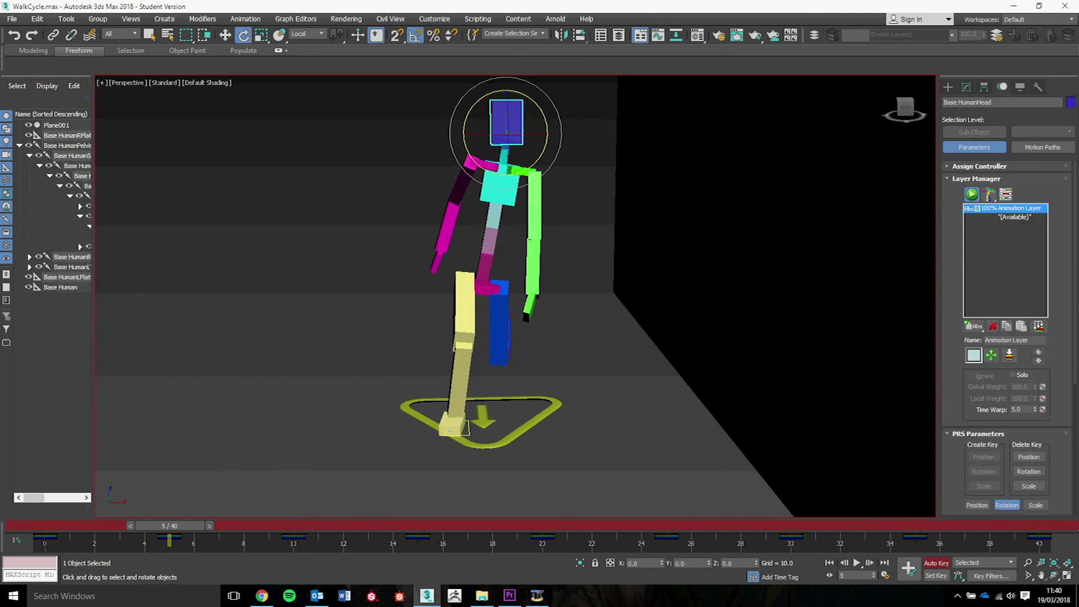
pyautogui.click(170, 528)
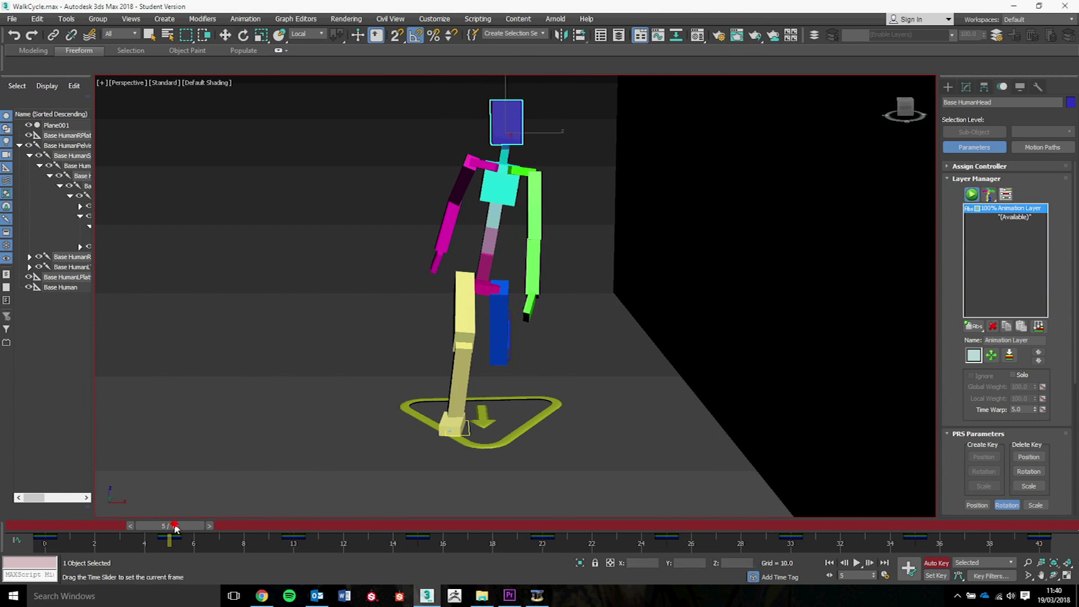
pyautogui.moveTo(174, 527); pyautogui.dragTo(669, 558)
# Step: At frame 25, tilt the pelvis sideways and slide the left foot along X
pyautogui.press('e')
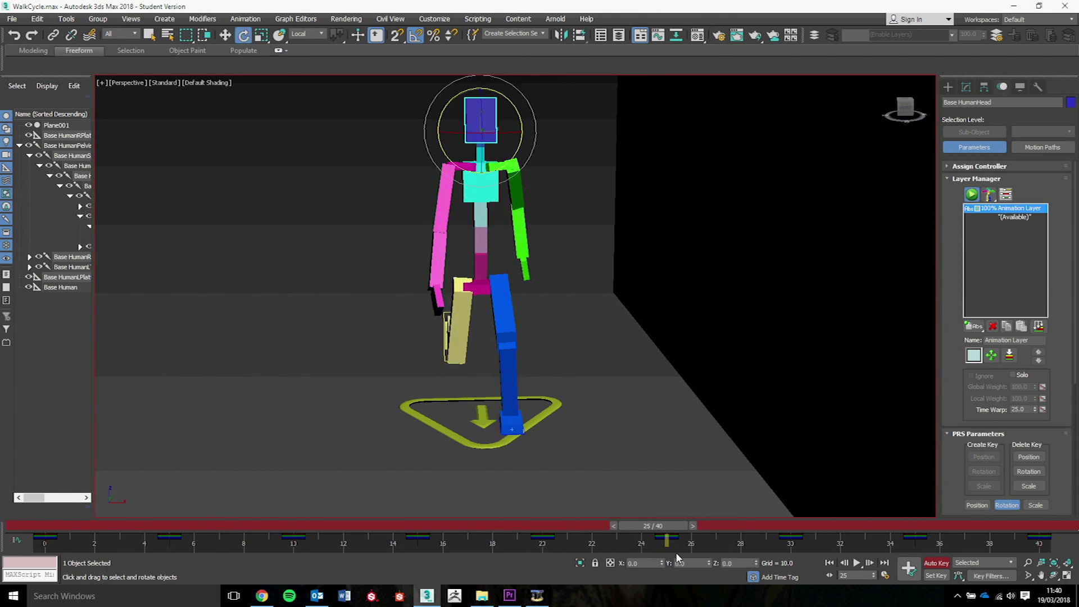
pyautogui.click(479, 288)
pyautogui.moveTo(509, 257); pyautogui.dragTo(506, 260)
pyautogui.click(518, 421)
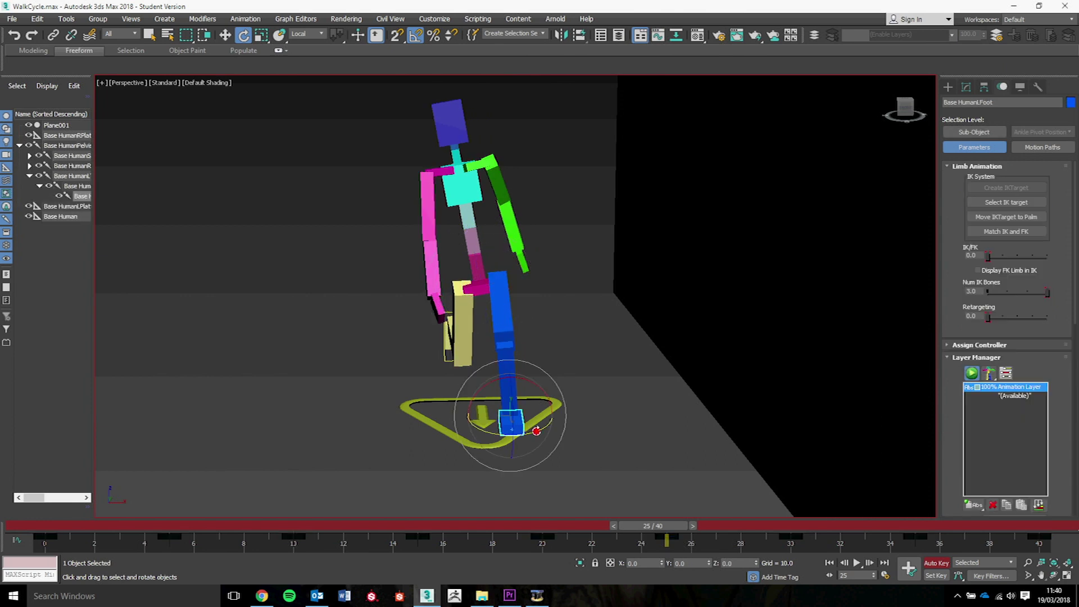
pyautogui.press('w')
pyautogui.moveTo(533, 416); pyautogui.dragTo(546, 416)
# Step: Rotate the head back toward upright and play the walk from an orbited view
pyautogui.click(453, 125)
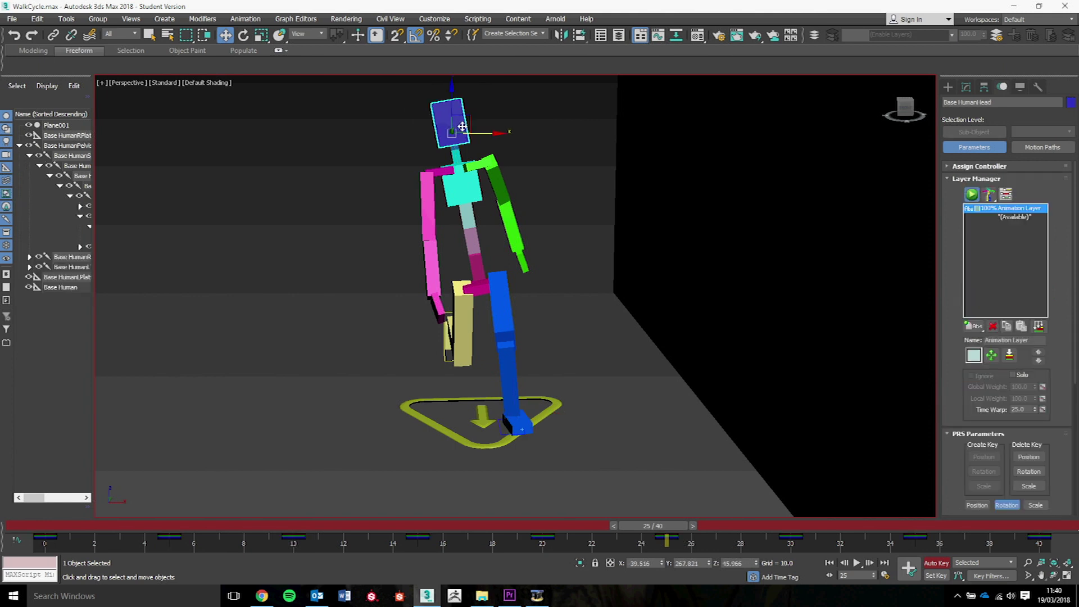
pyautogui.press('e')
pyautogui.moveTo(479, 103); pyautogui.dragTo(476, 103)
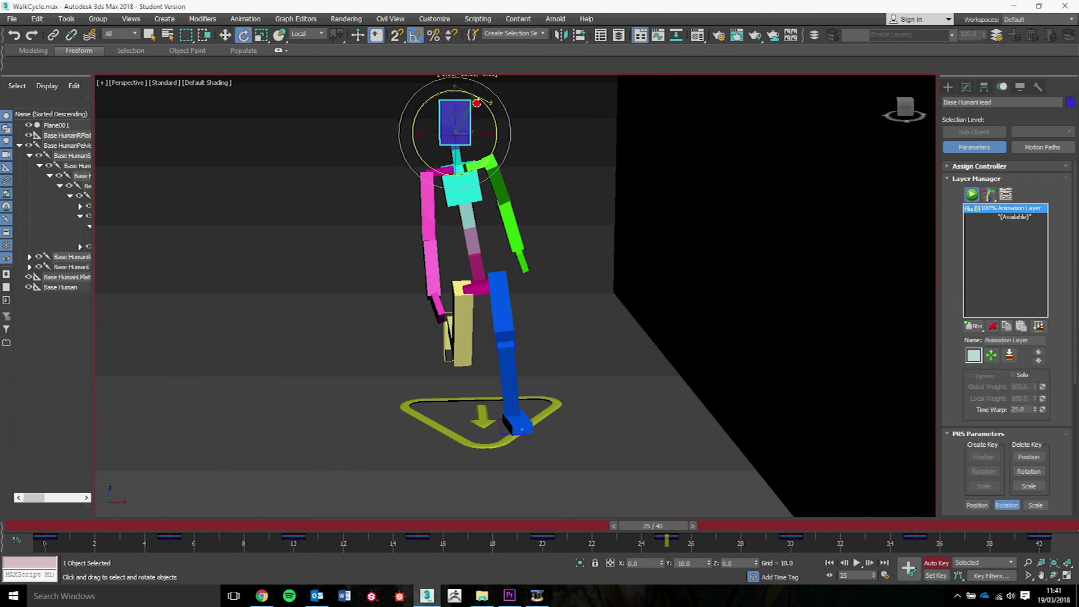
pyautogui.click(856, 563)
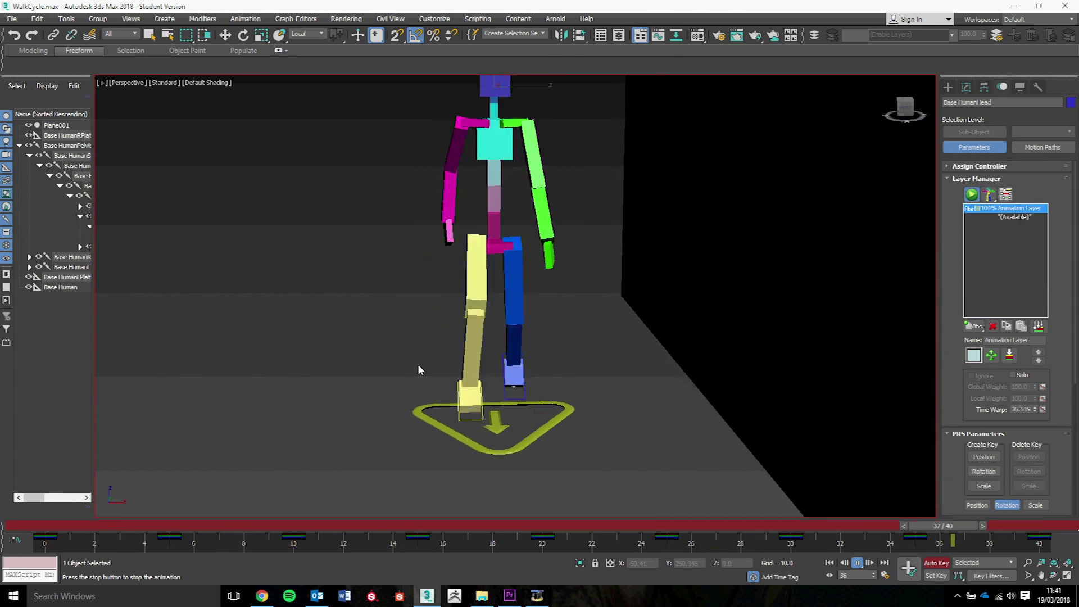
pyautogui.keyDown('alt'); pyautogui.moveTo(417, 363); pyautogui.dragTo(468, 345, button='middle'); pyautogui.keyUp('alt')
# Step: Dismiss the update notification, stop playback at frame 16, and scrub back to frame 5
pyautogui.scroll(3, 498, 344)
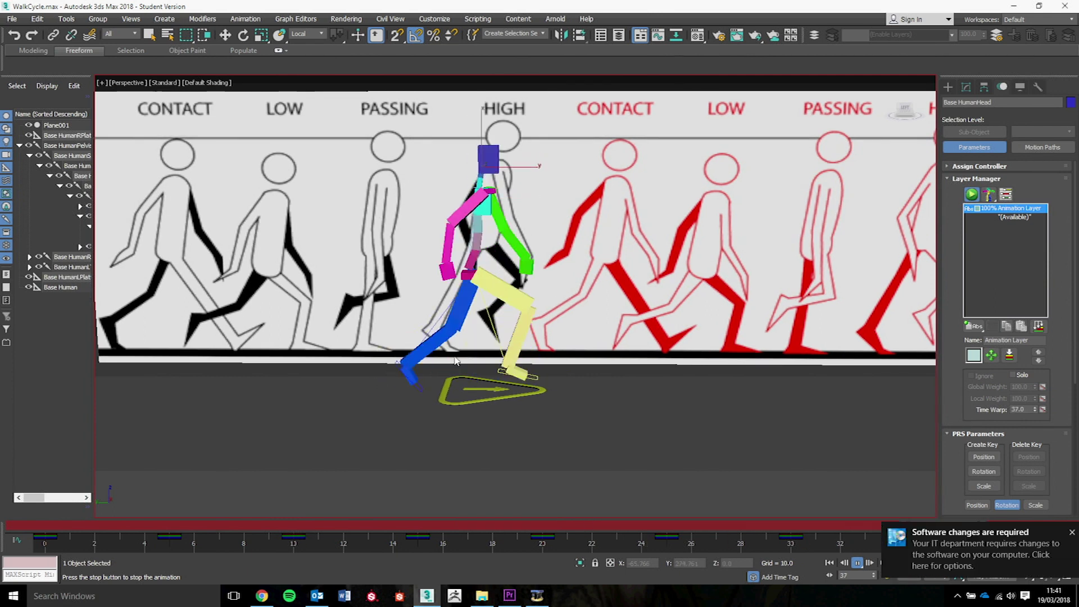
pyautogui.click(1067, 533)
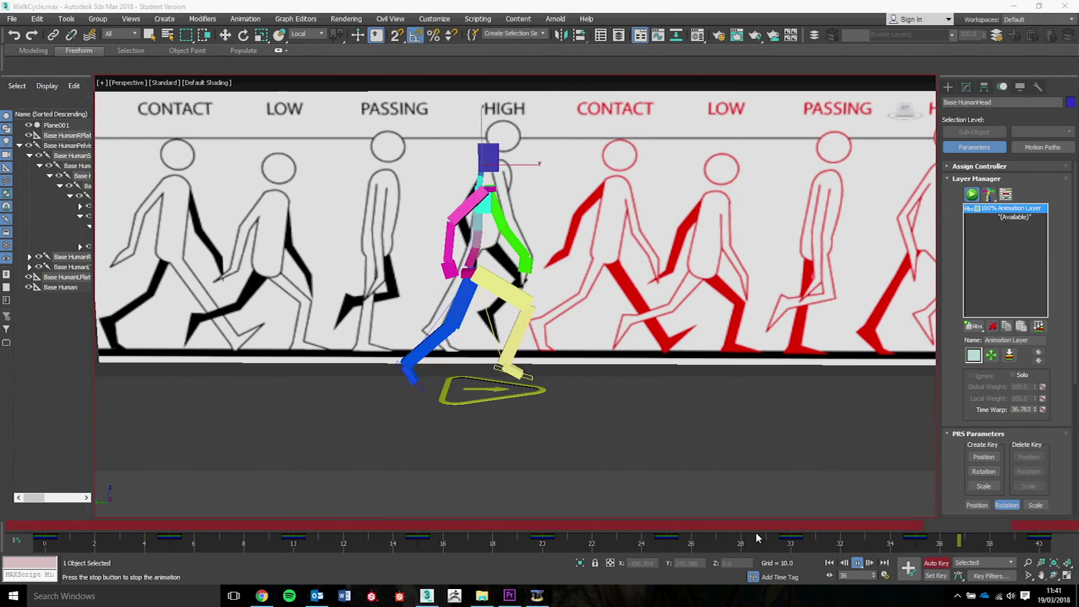
pyautogui.click(859, 563)
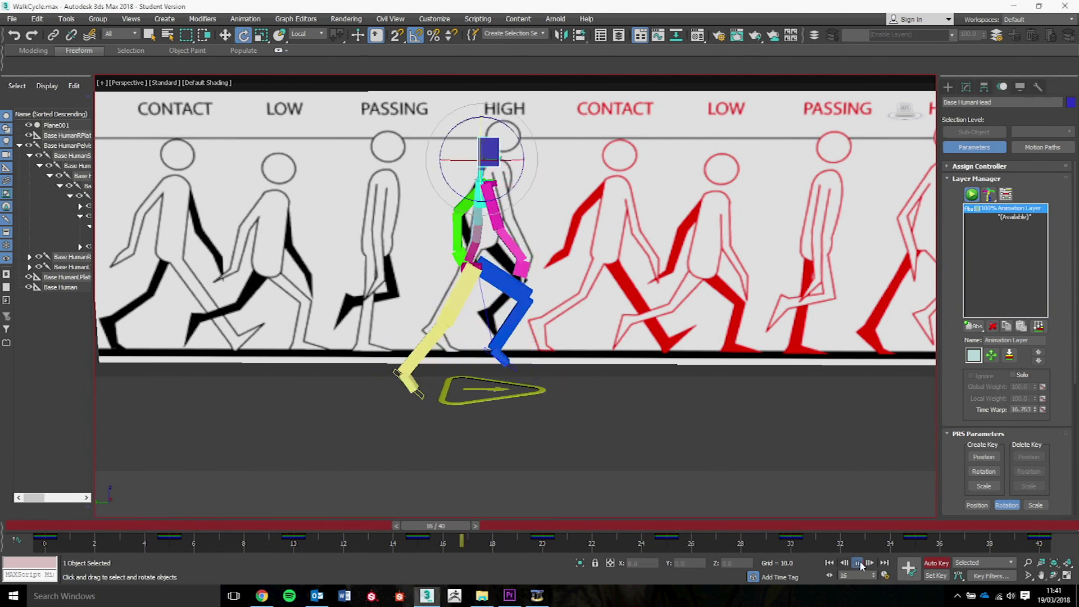
pyautogui.moveTo(439, 534); pyautogui.dragTo(169, 539)
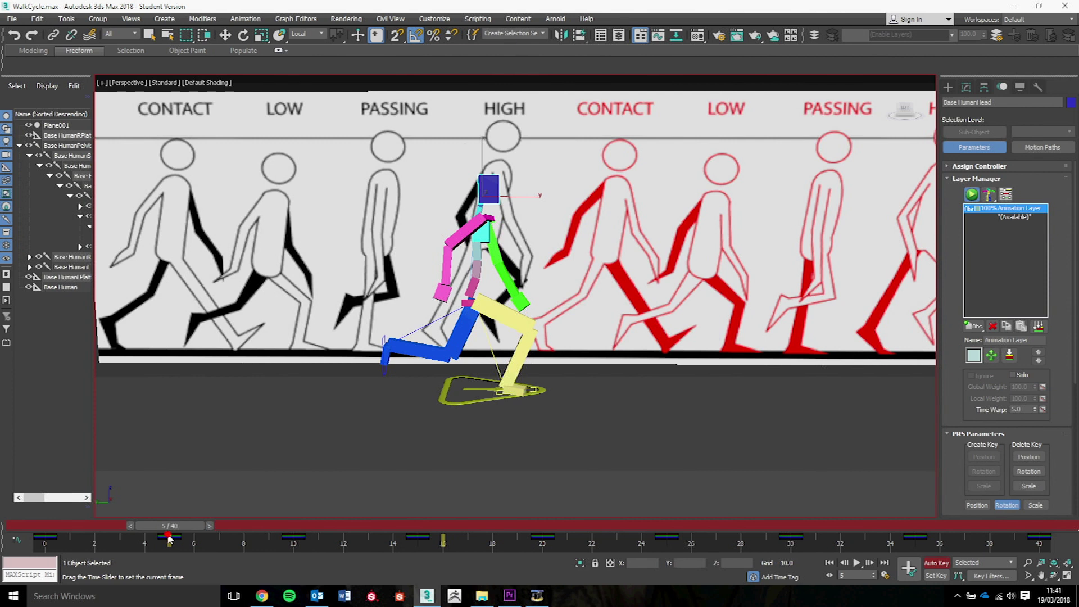
# Step: Rotate the pelvis 5 degrees on Z and scrub to check the new pose
pyautogui.click(473, 286)
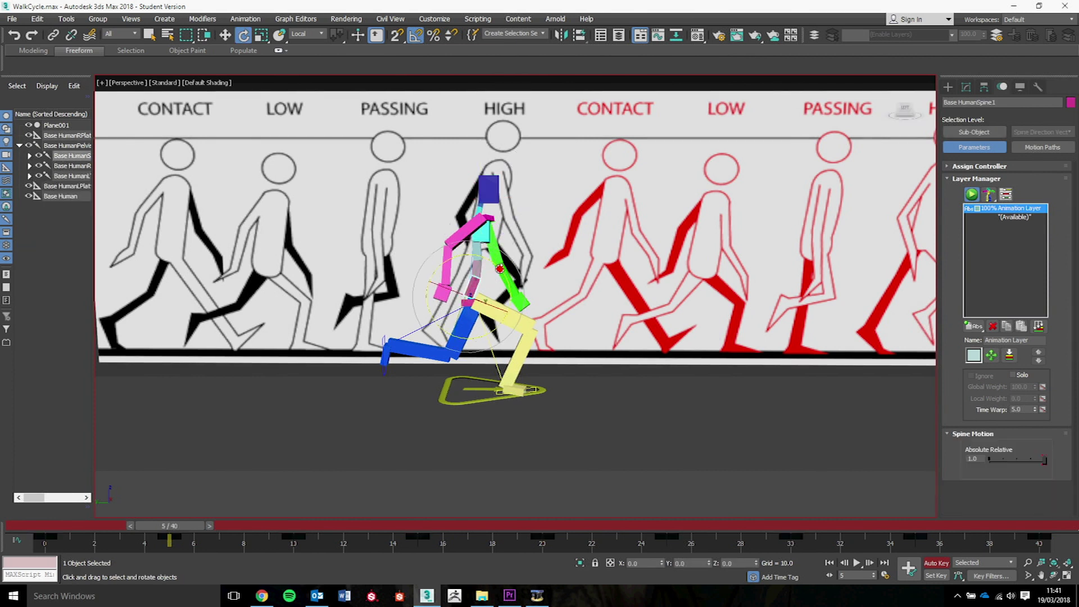
pyautogui.click(470, 302)
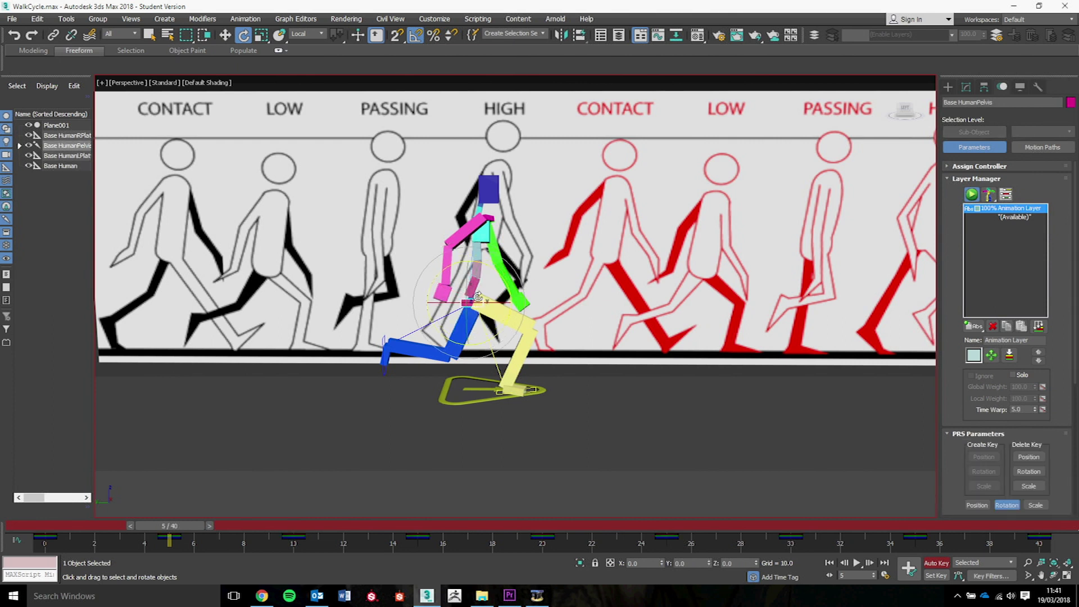
pyautogui.moveTo(495, 276); pyautogui.dragTo(498, 276)
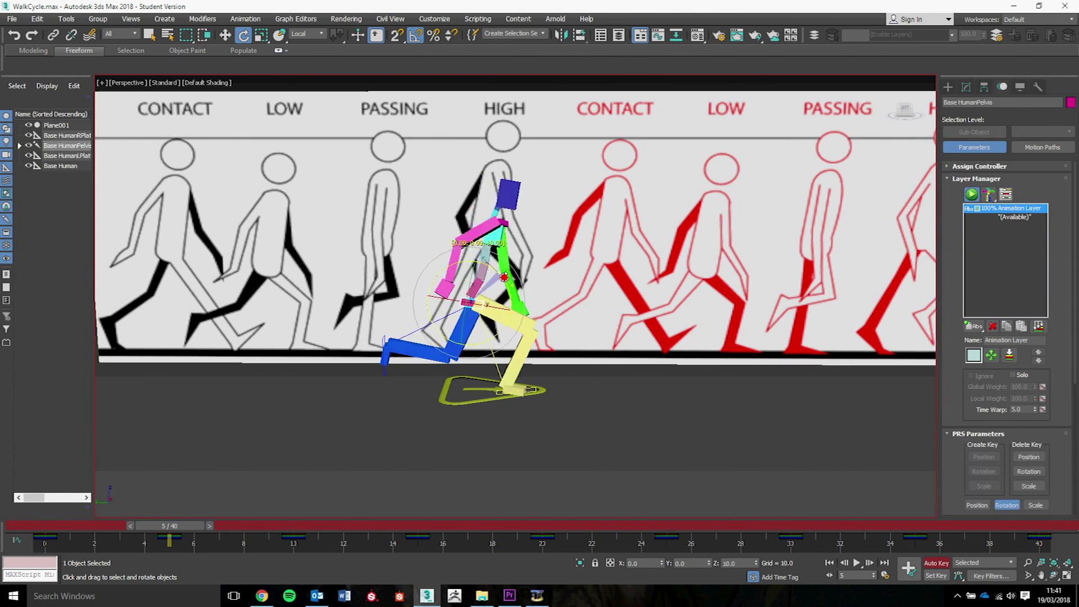
pyautogui.moveTo(193, 526); pyautogui.dragTo(677, 545)
# Step: Scrub the cycle from frame 2 through 33, then play it while orbiting and panning the view
pyautogui.press('e')
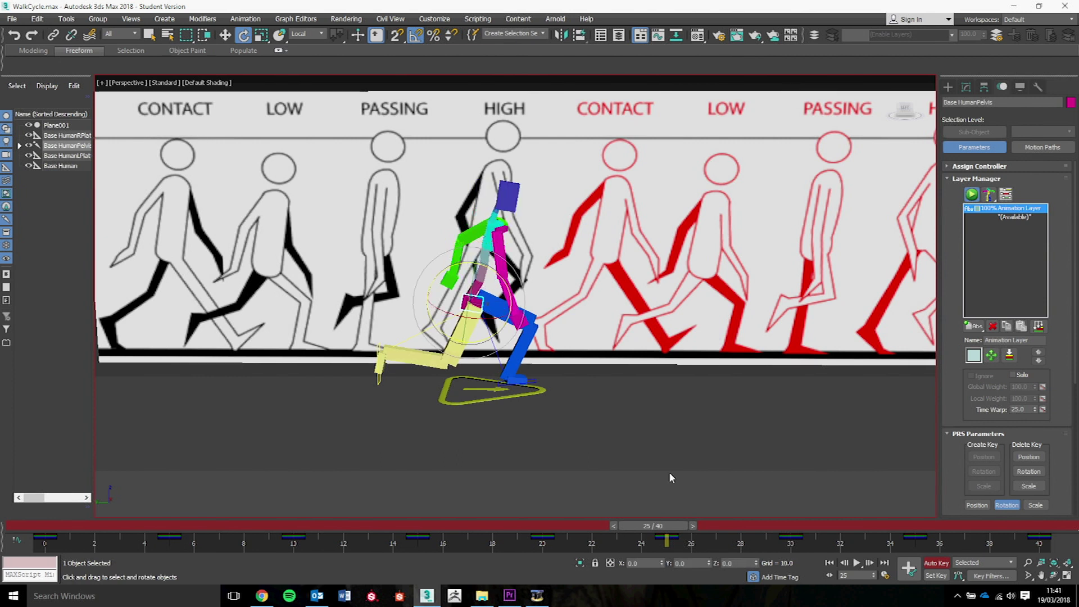
pyautogui.moveTo(667, 519); pyautogui.dragTo(409, 551)
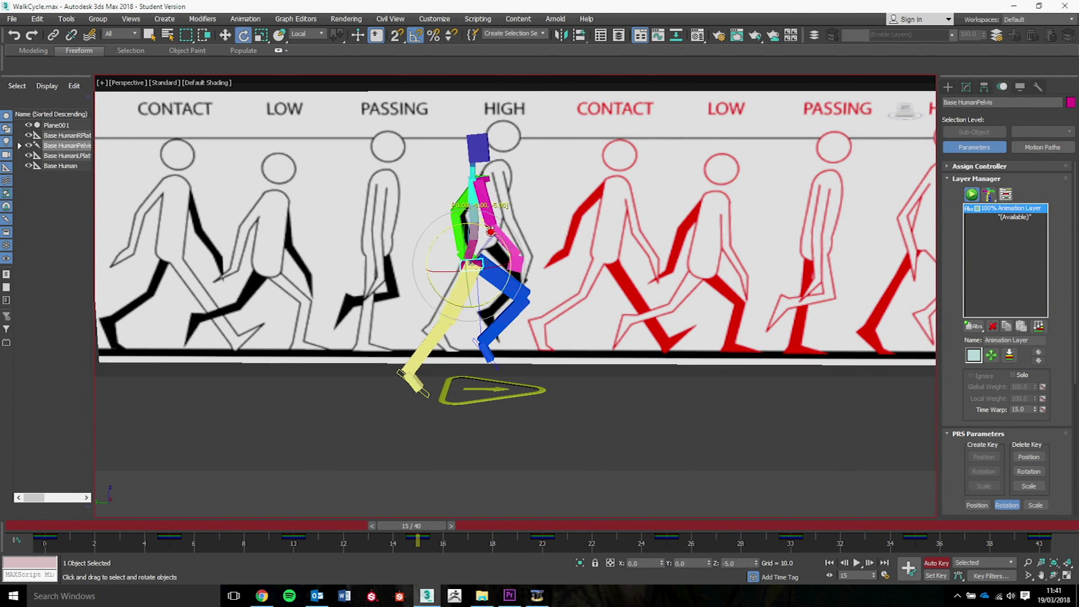
pyautogui.moveTo(416, 532)
pyautogui.mouseDown()
pyautogui.moveTo(122, 526)
pyautogui.moveTo(410, 534)
pyautogui.mouseUp()
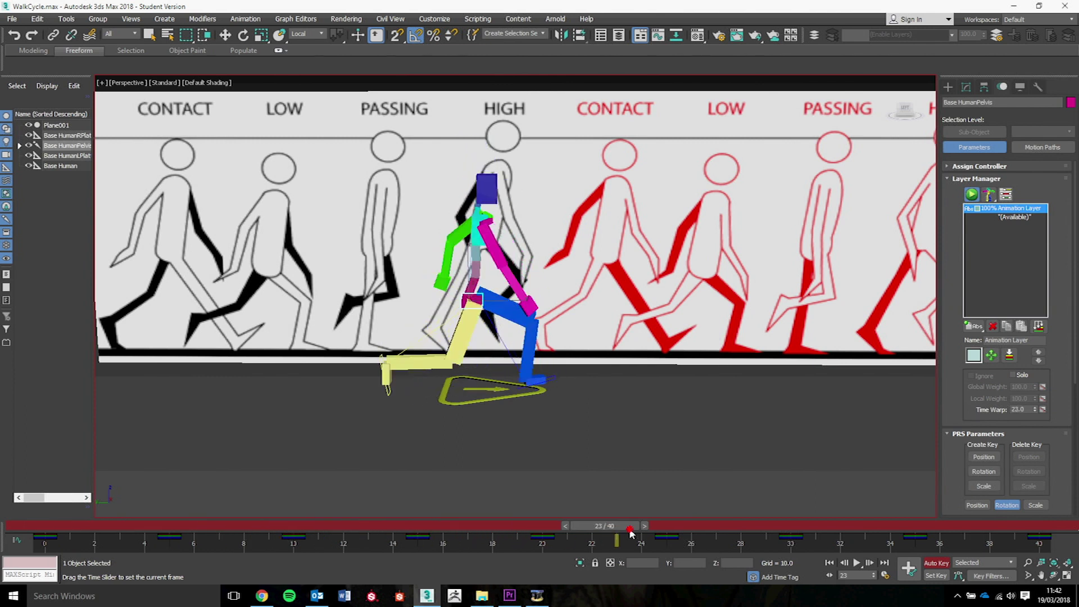
pyautogui.moveTo(630, 531); pyautogui.dragTo(868, 528)
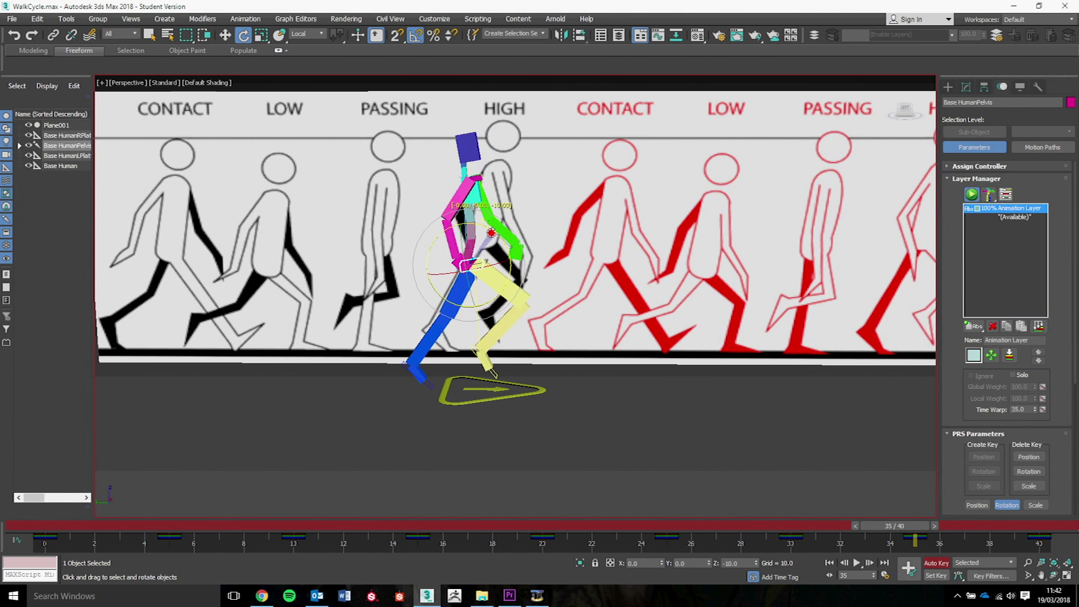
pyautogui.click(857, 563)
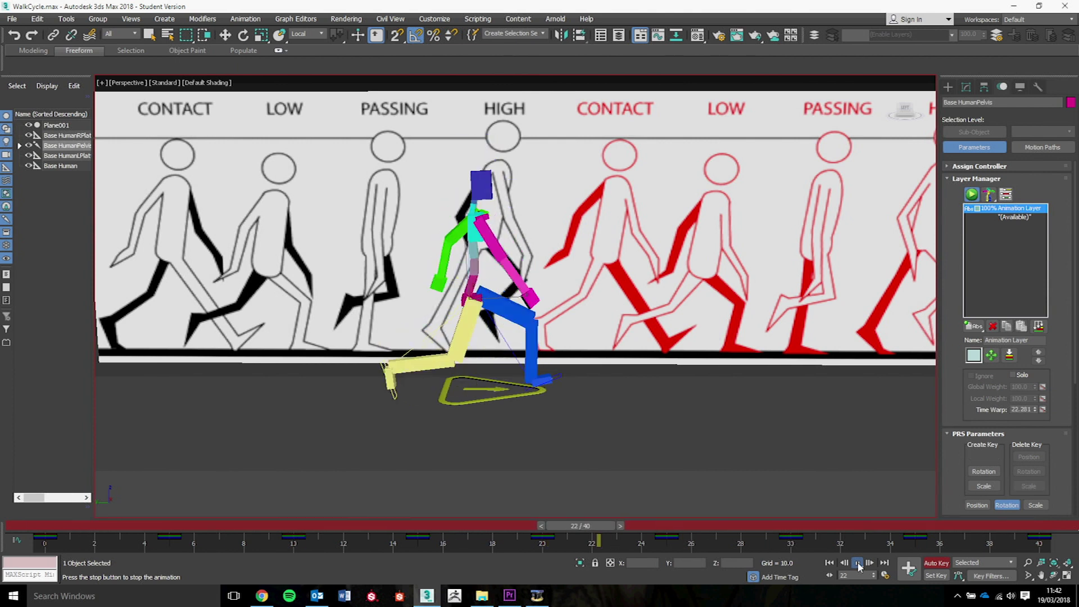
pyautogui.keyDown('alt'); pyautogui.moveTo(595, 313); pyautogui.dragTo(564, 313, button='middle'); pyautogui.keyUp('alt')
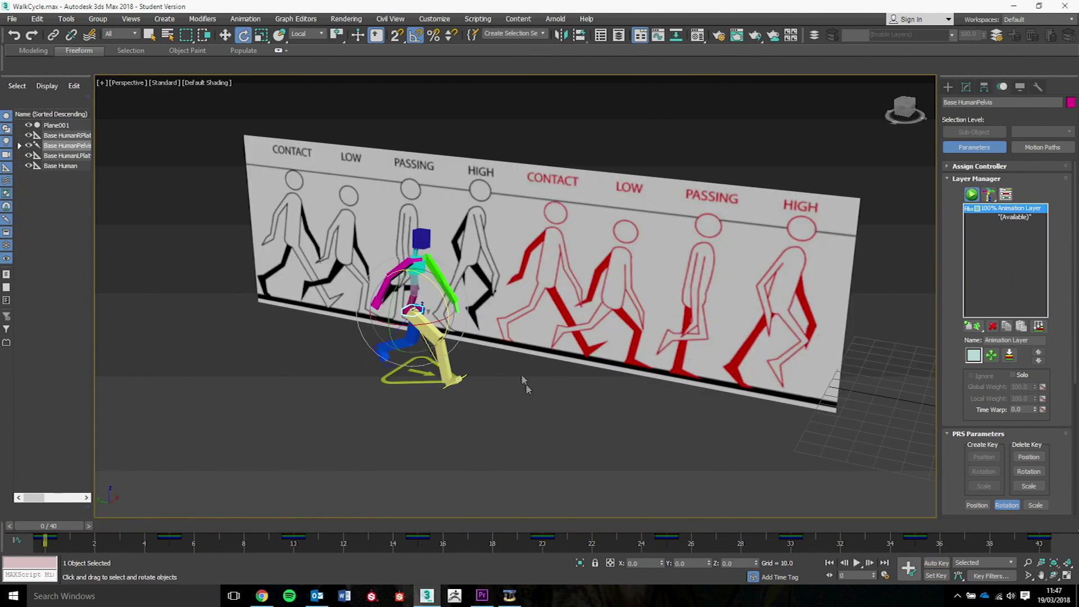
pyautogui.moveTo(521, 370); pyautogui.dragTo(543, 387, button='middle')
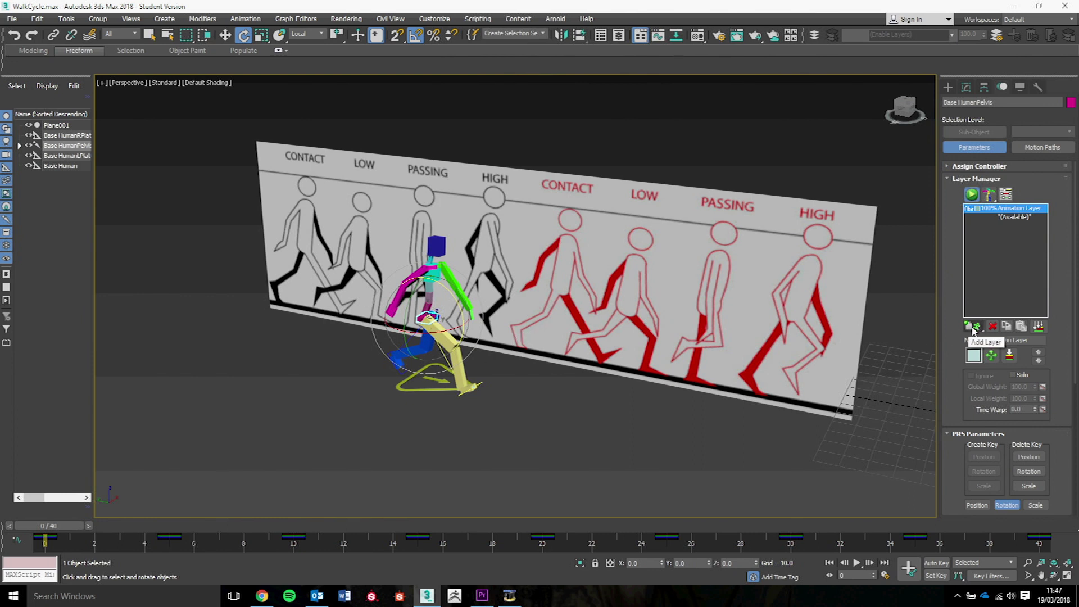
# Step: Add a CATMotion layer to the Base Human rig and bring up its CATMotion editor
pyautogui.click(974, 380)
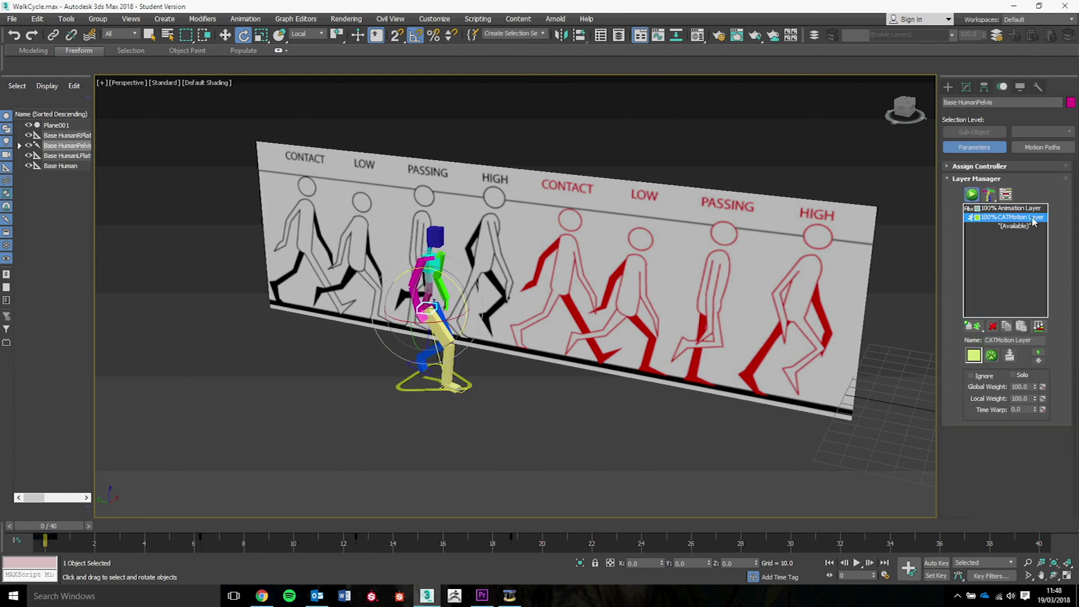
pyautogui.click(991, 355)
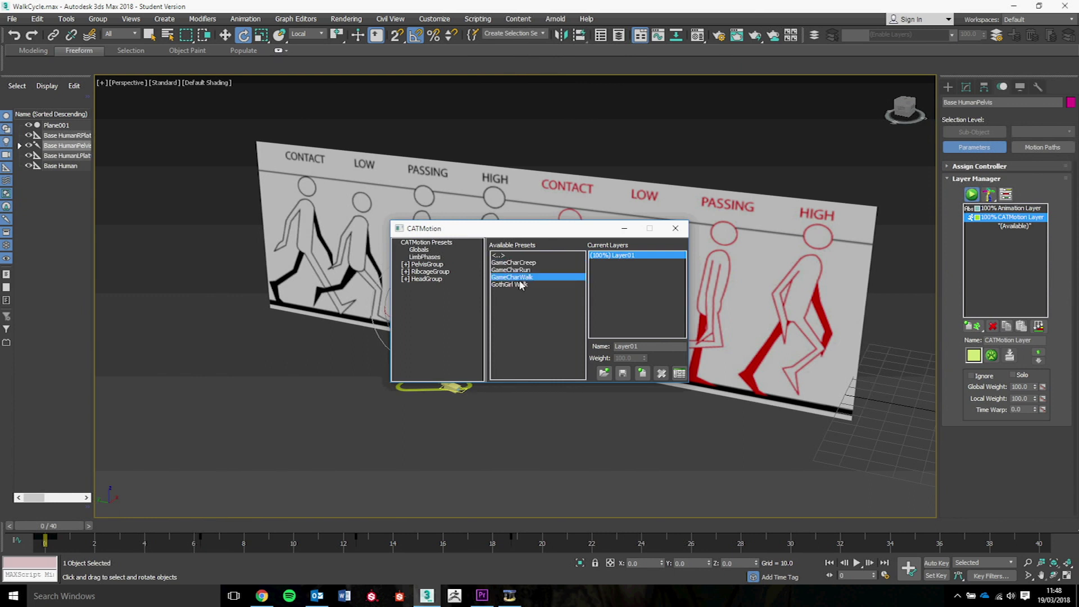
# Step: Load the GameCharWalk preset into a new layer and close the CATMotion editor
pyautogui.doubleClick(518, 277)
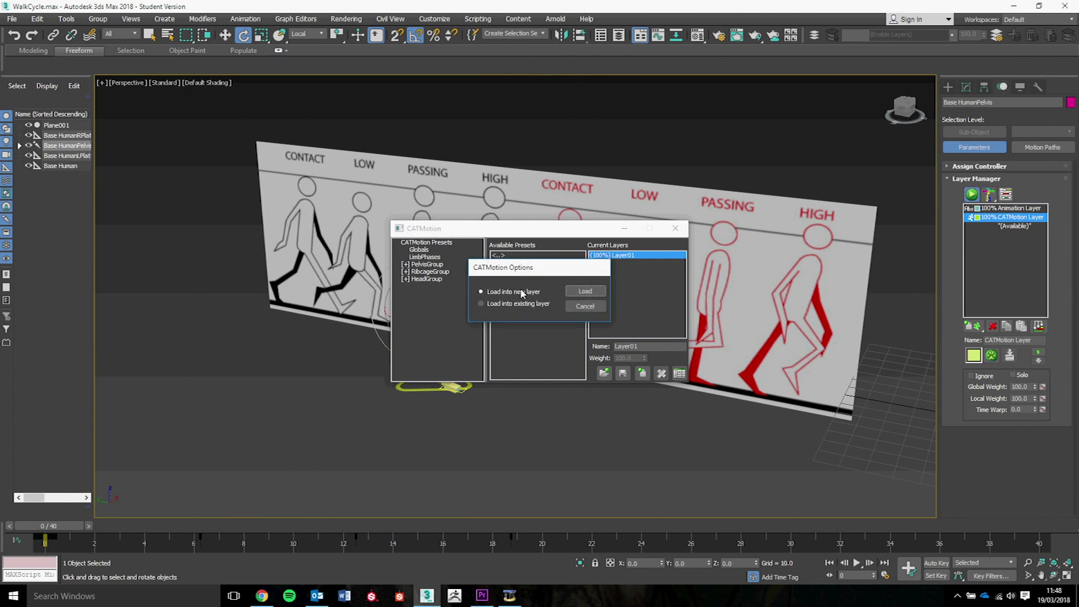
pyautogui.click(592, 293)
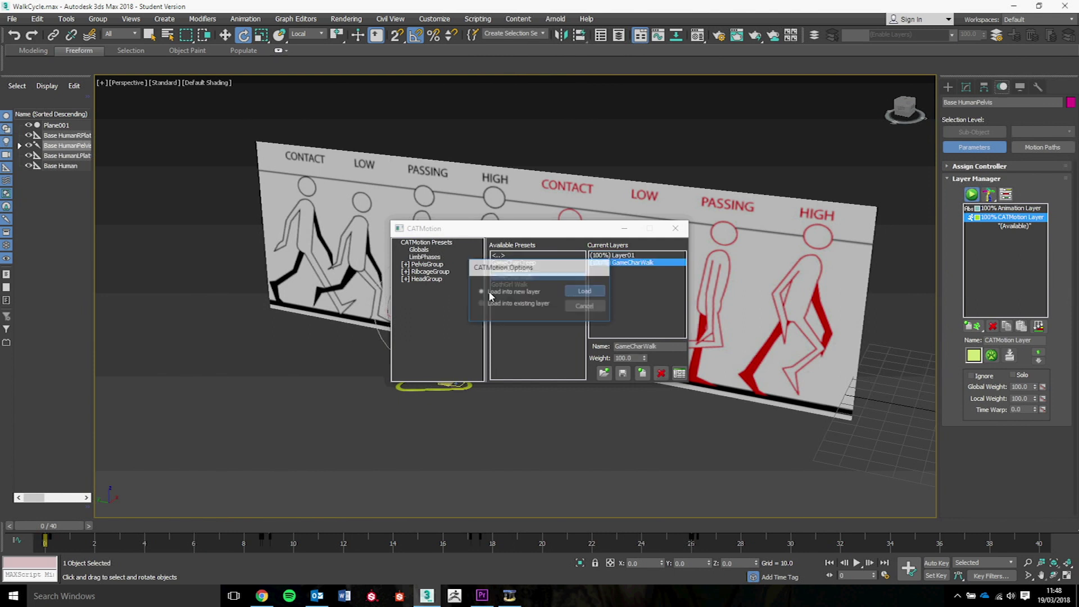
pyautogui.click(675, 229)
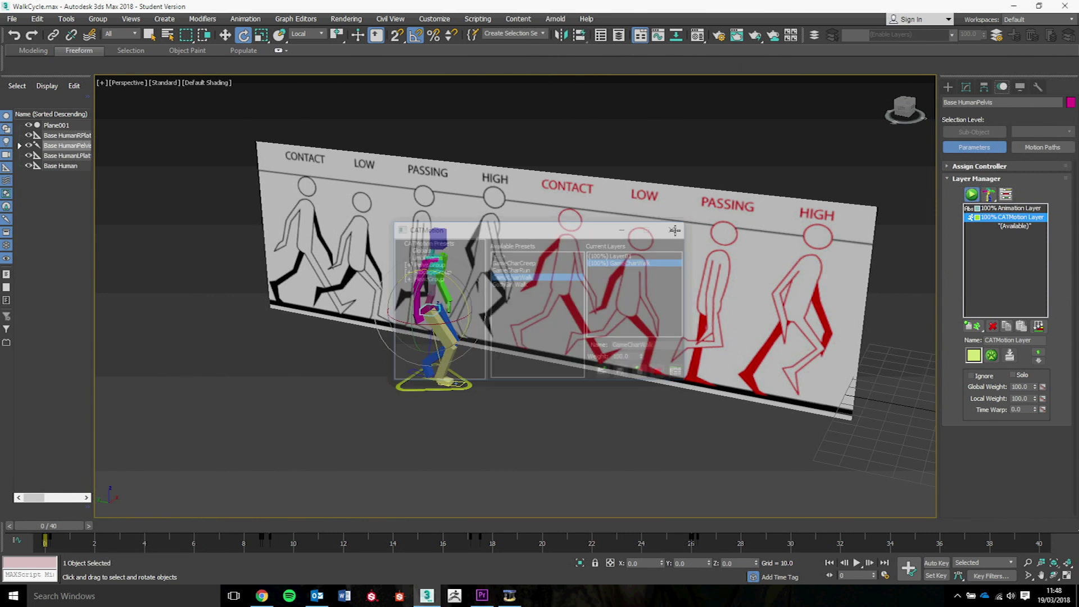
# Step: Play back the animation to watch the Base Human rig stride with GameCharWalk
pyautogui.click(858, 563)
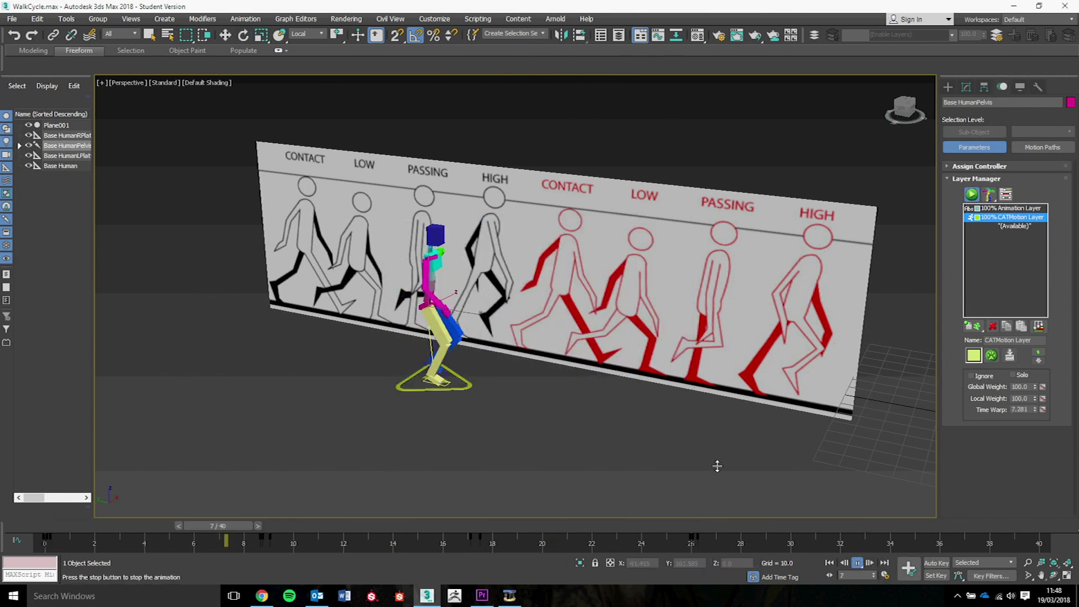